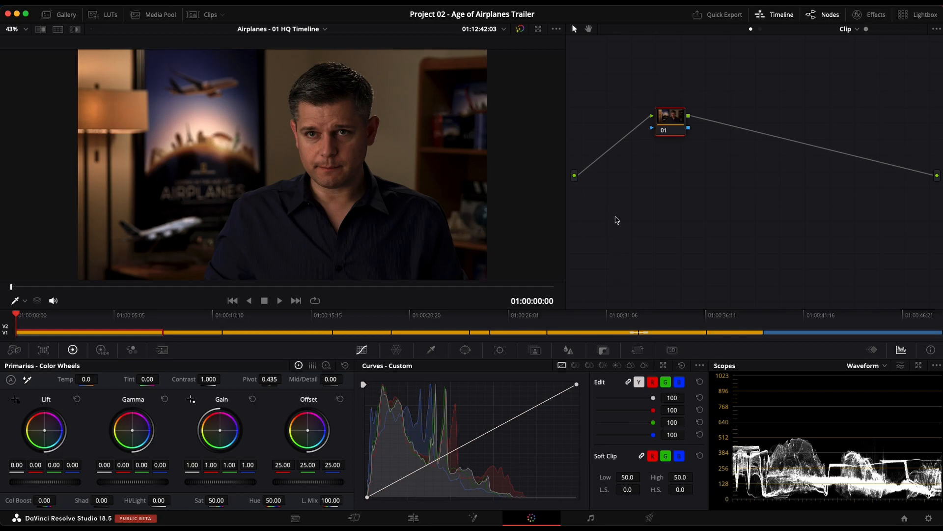
- Go to the fifth clip, the interview shot at 01:00:19:20, and hide the timeline
key(Down)
key(Down)
key(Down)
key(Down)
key(Up)
key(Up)
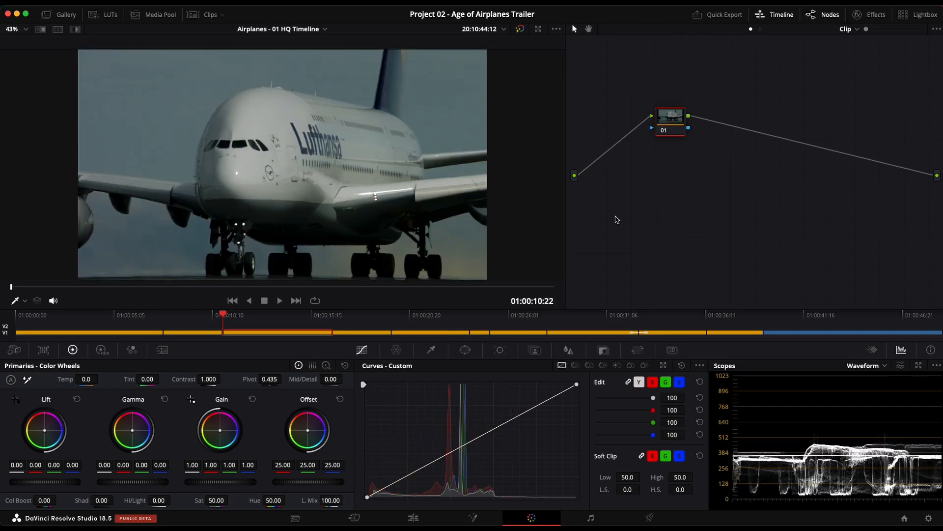
key(Up)
key(Down)
key(Down)
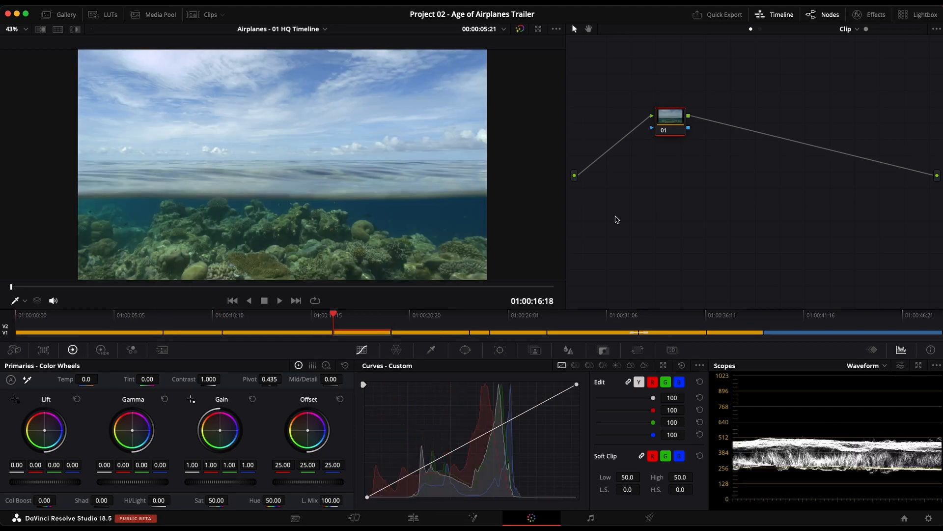
key(Down)
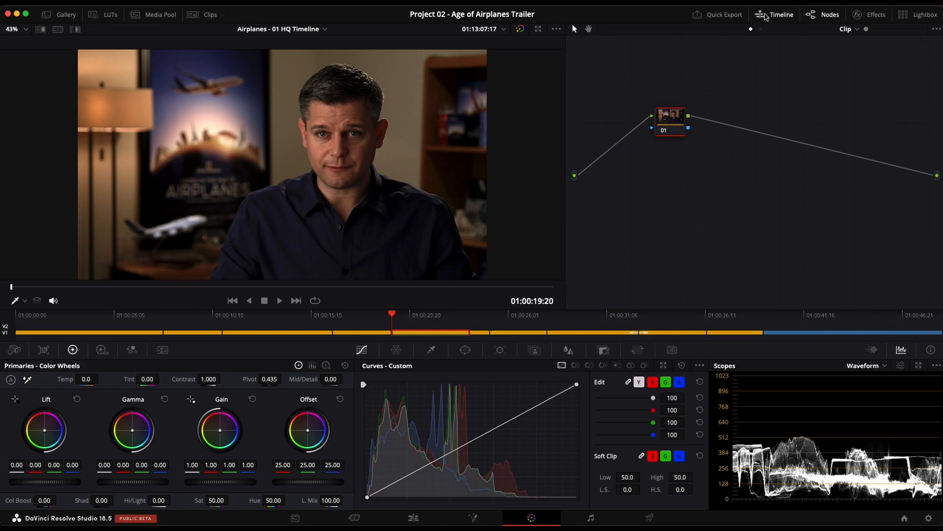
click(769, 15)
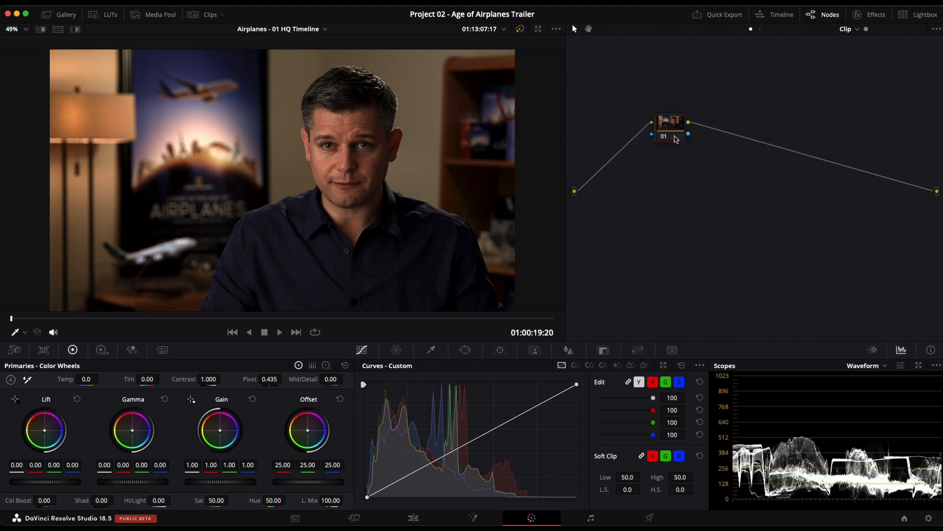
- Add three serial nodes after node 01 of the interview clip
key(alt+s)
key(alt+s)
key(alt+s)
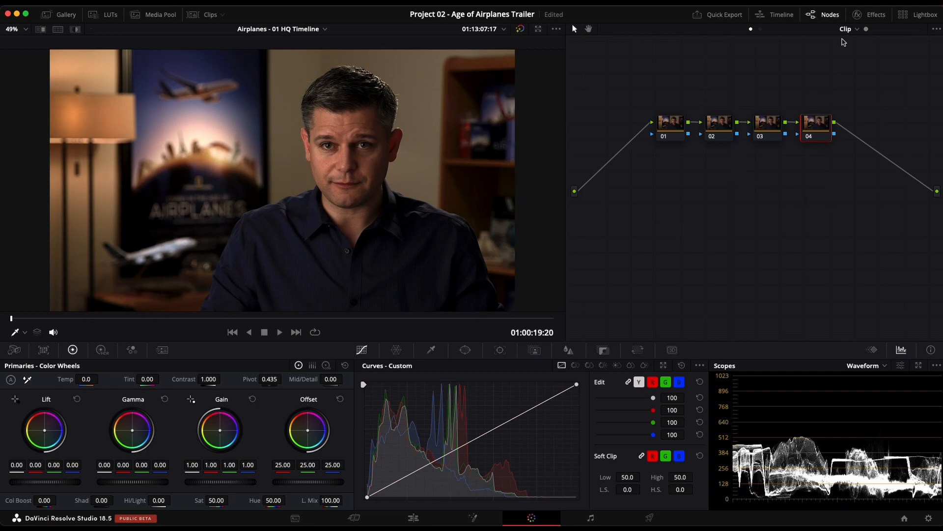
- Enlarge the nodes in the node graph and bring the whole node chain into view
drag(866, 29, 890, 29)
drag(761, 181, 801, 230)
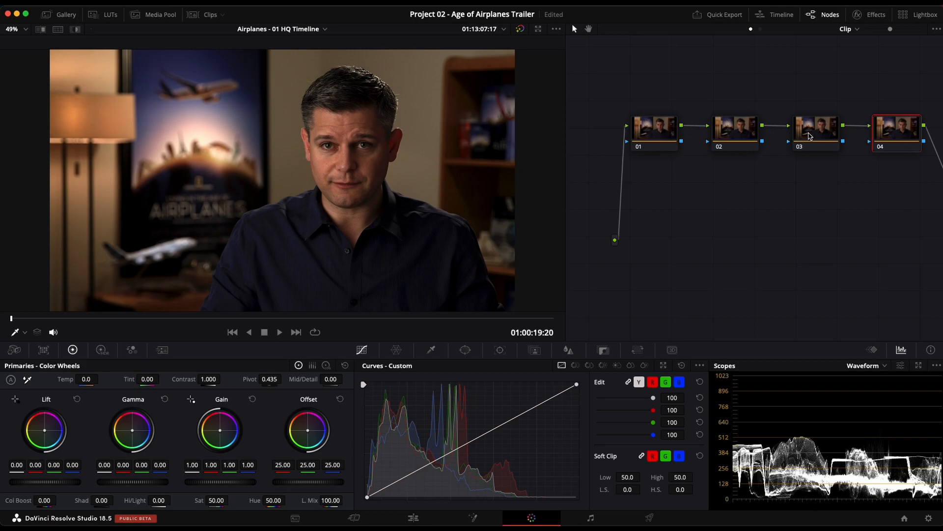
scroll(808, 132, right, 2)
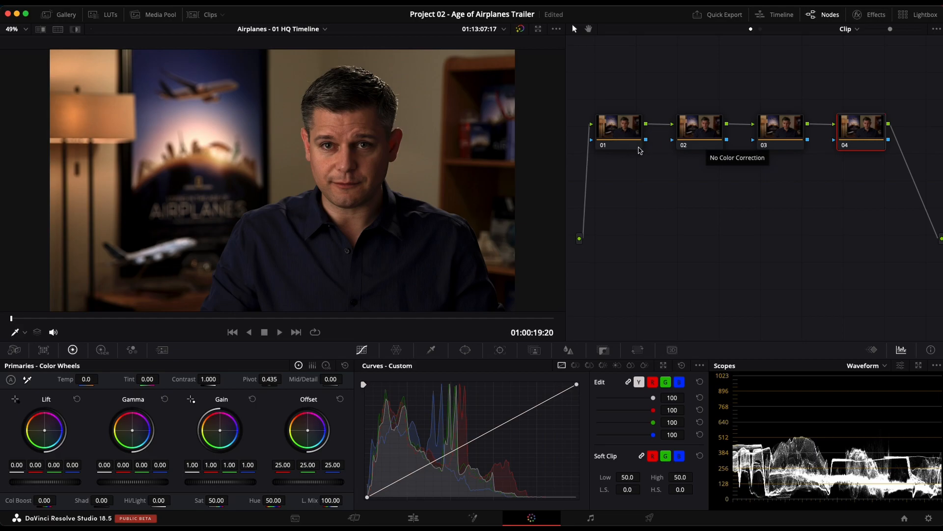
- Undo the addition of the three serial nodes, leaving only node 01
click(630, 130)
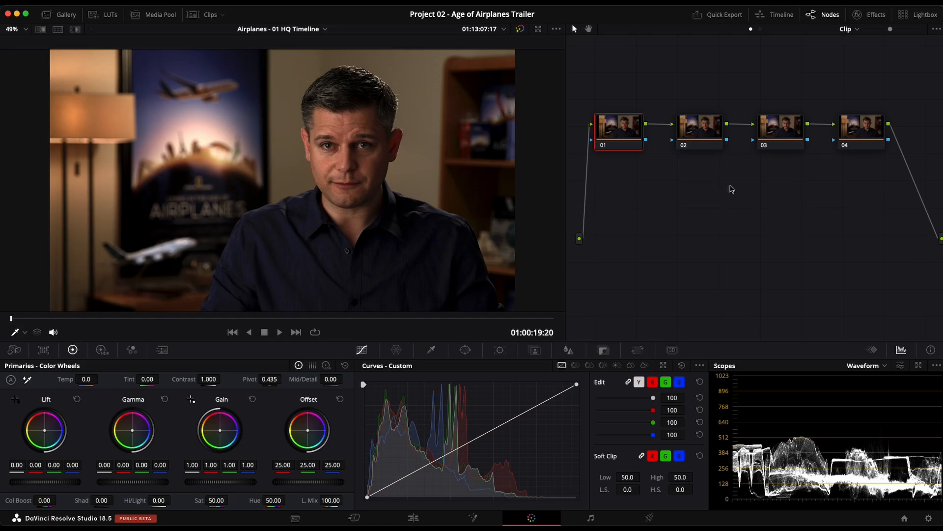
key(super+z)
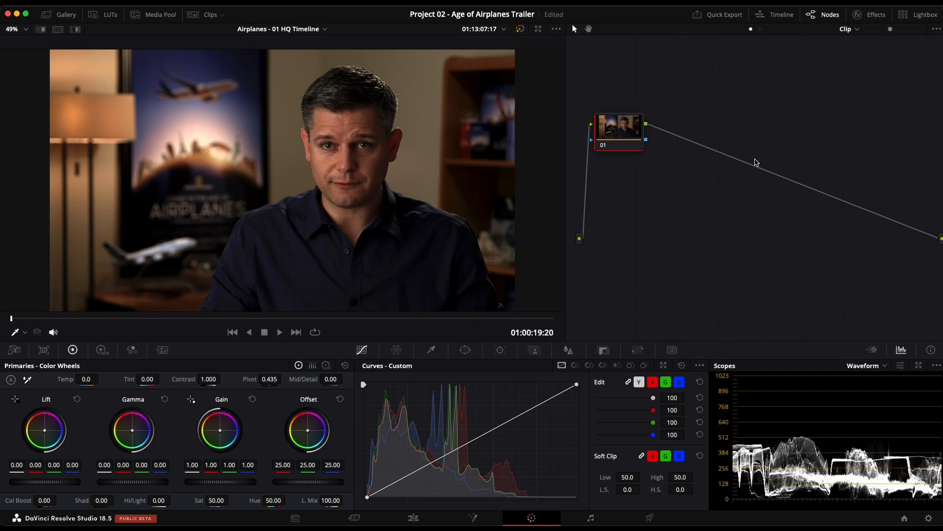
- Label node 01 BW and move it slightly away from the graph's source input
key(Return)
drag(625, 130, 662, 133)
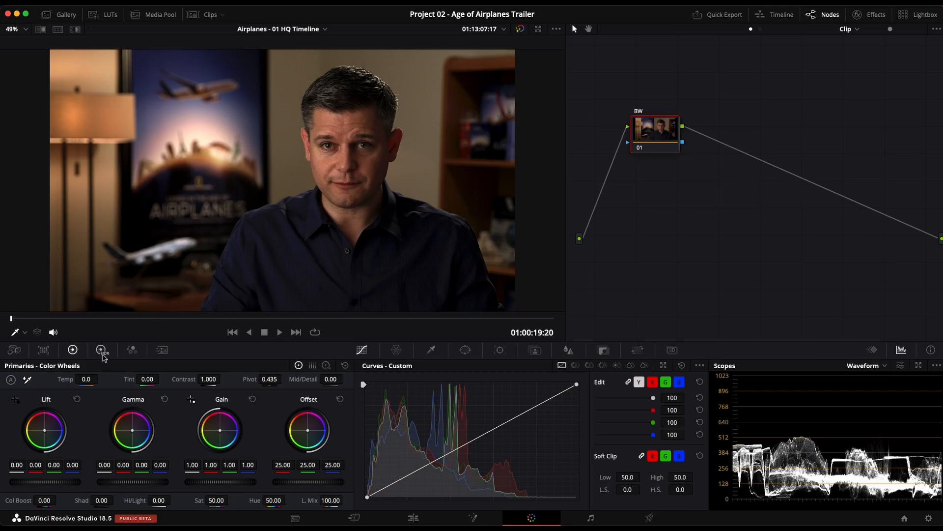
- Make the BW node monochrome in the RGB Mixer and raise its red output to 0.94
click(132, 350)
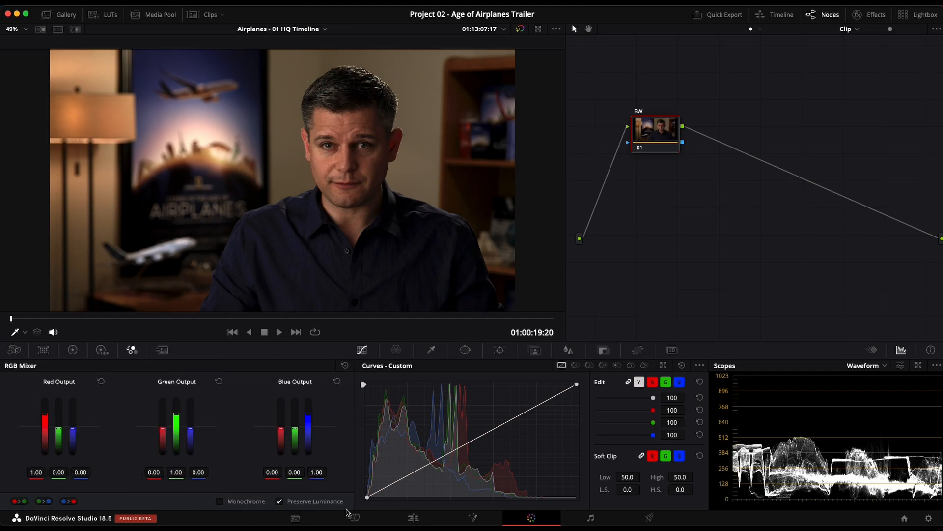
click(220, 501)
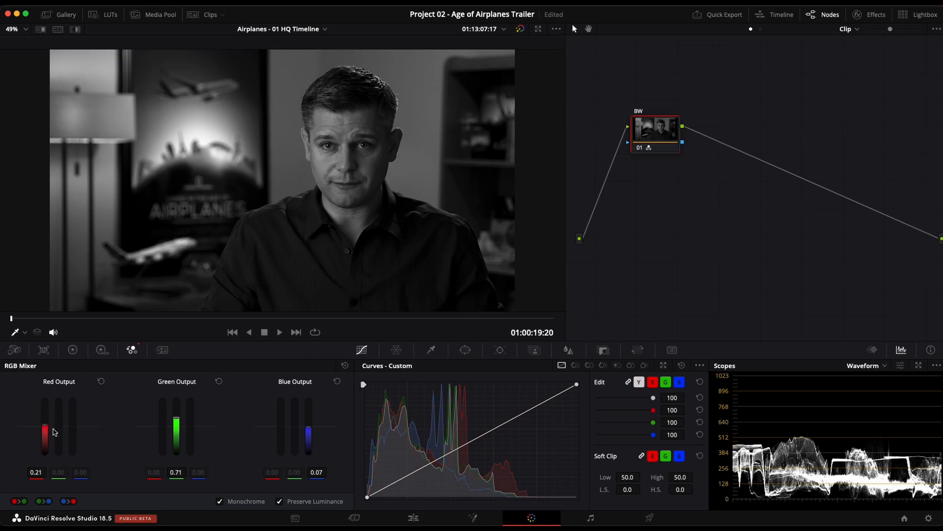
drag(43, 426, 46, 416)
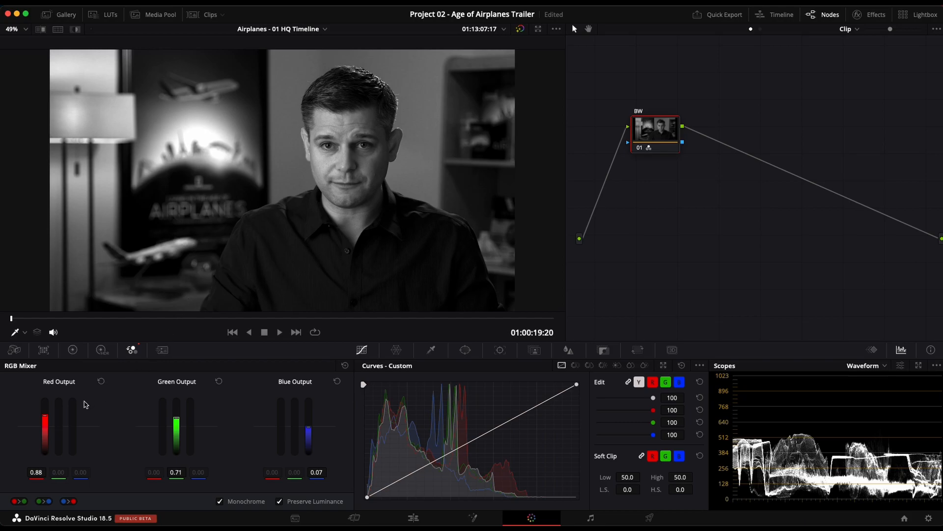
drag(46, 416, 46, 413)
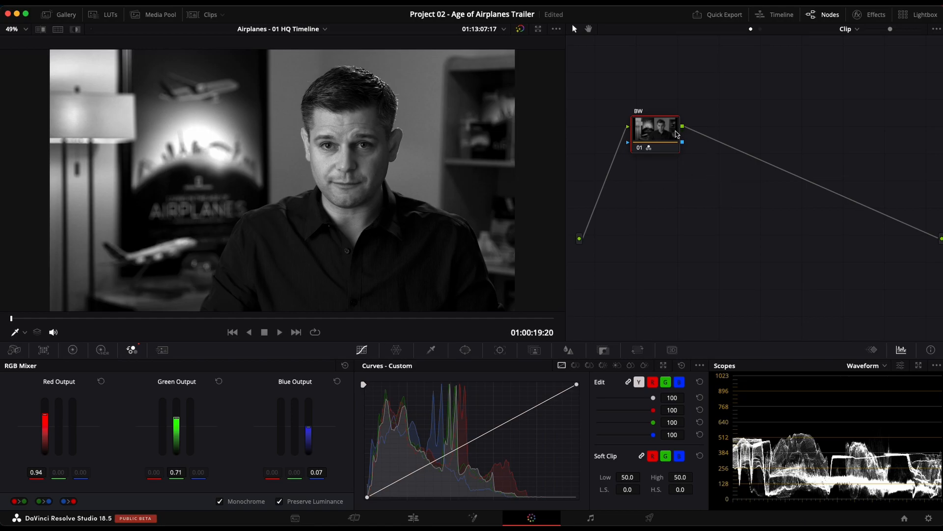
- Add one serial node after the BW node and label it Sepia
key(alt+s)
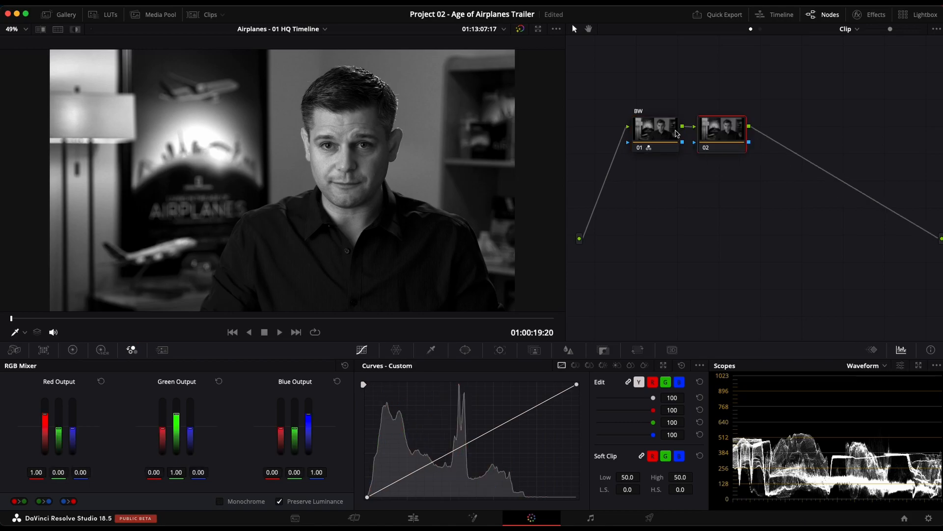
key(super+z)
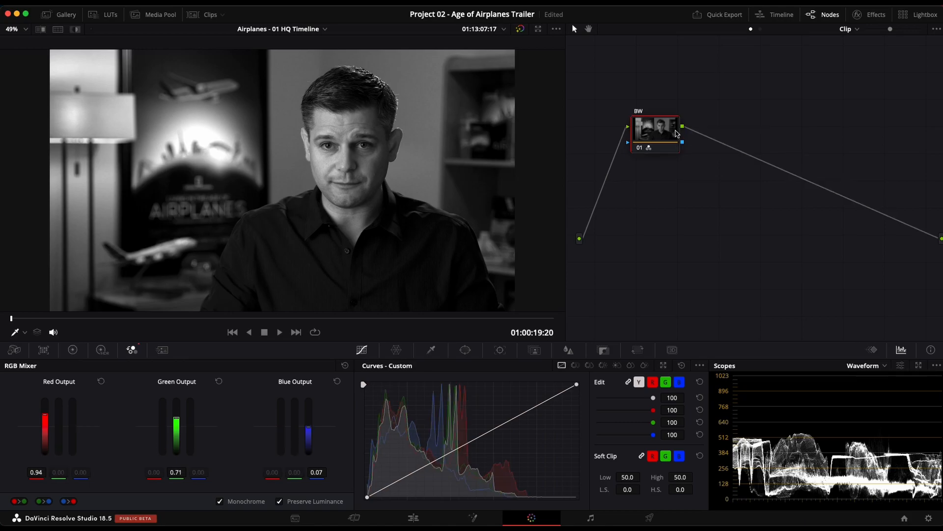
right_click(673, 130)
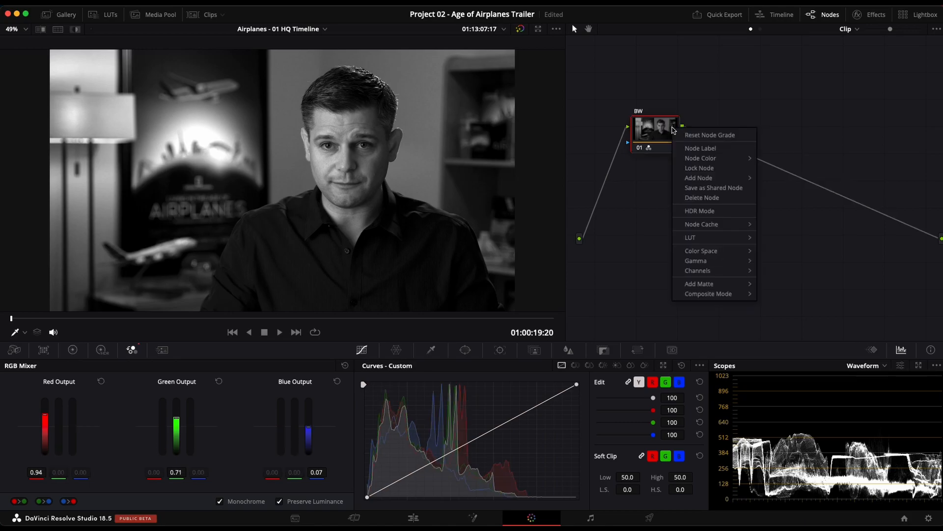
mouse_move(710, 179)
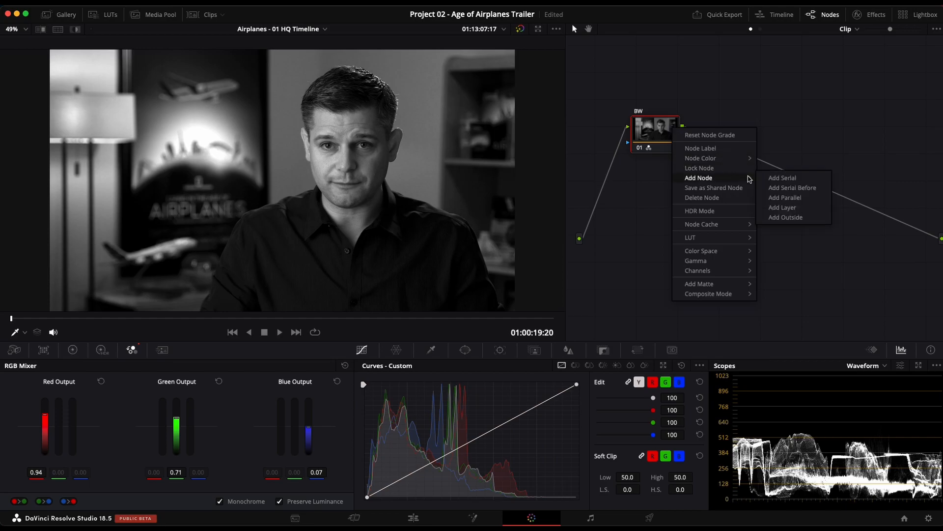
click(781, 179)
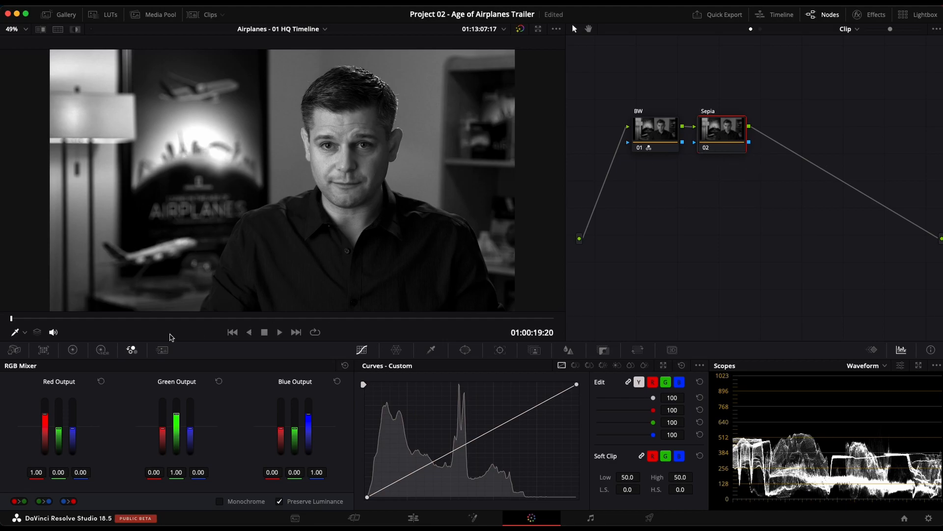
- Tint the Sepia node warm brown with the Offset wheel, about red 32.92, green 23.36 and blue 9.82
click(72, 350)
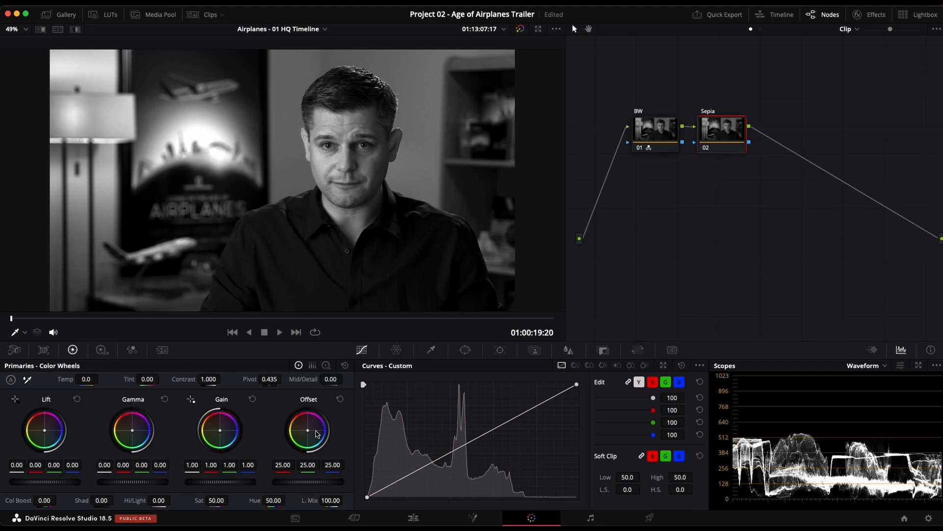
drag(310, 433, 265, 403)
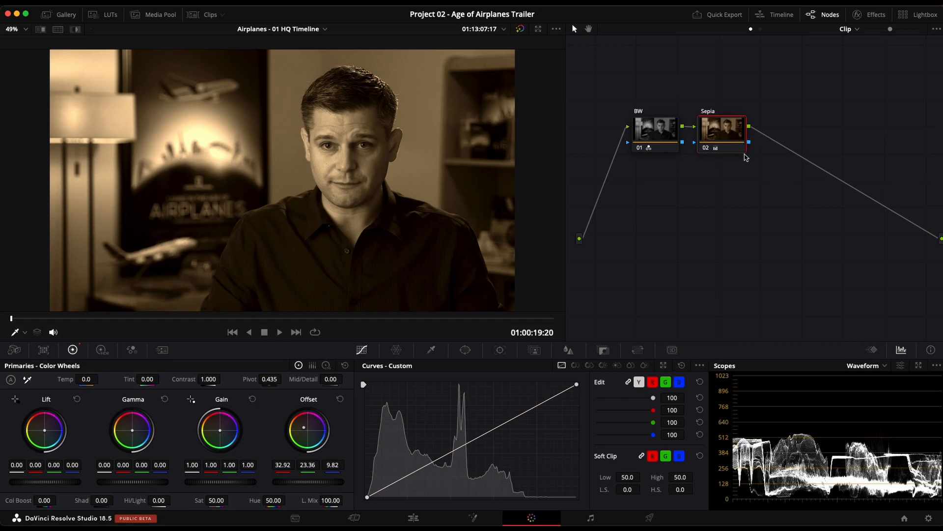
- Raise the blue output in the BW node's RGB Mixer to 0.39
click(657, 129)
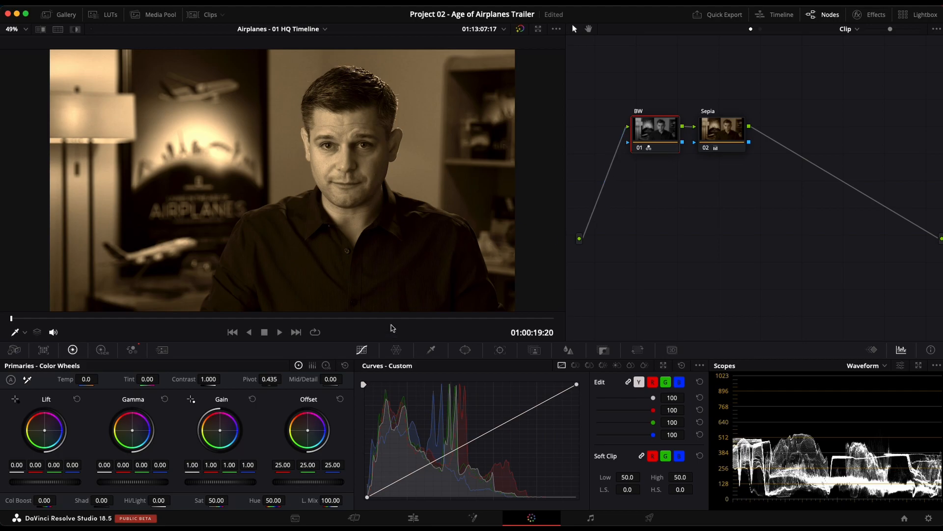
click(132, 350)
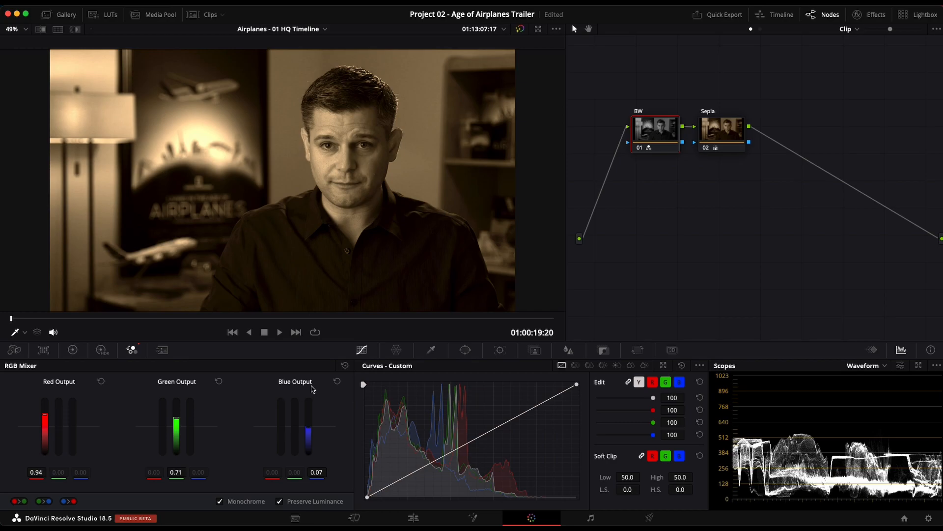
drag(310, 434, 318, 418)
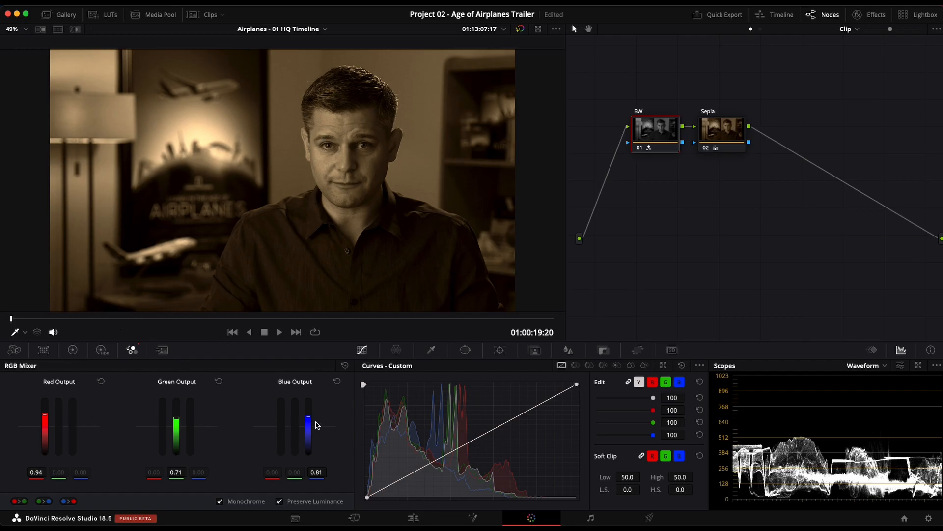
drag(309, 422, 308, 415)
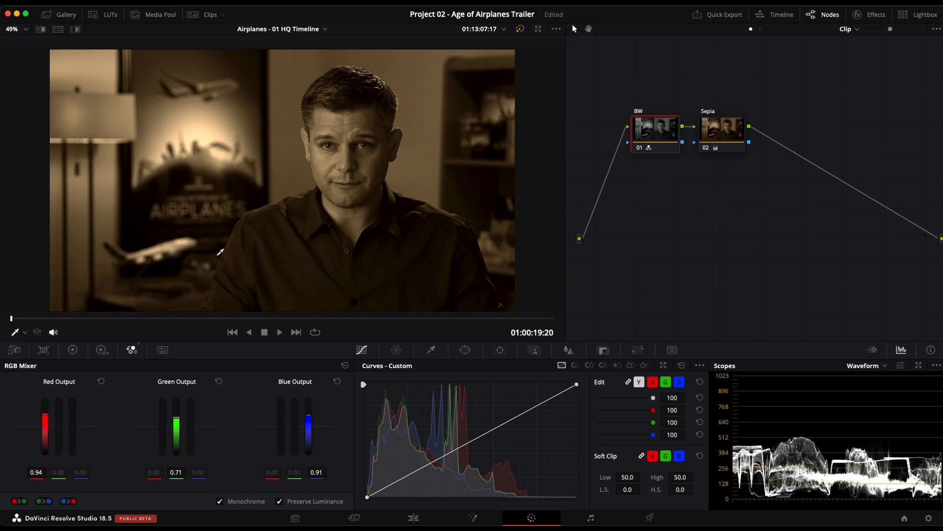
mouse_move(313, 418)
mouse_down()
mouse_move(307, 428)
mouse_move(304, 413)
mouse_move(307, 430)
mouse_up()
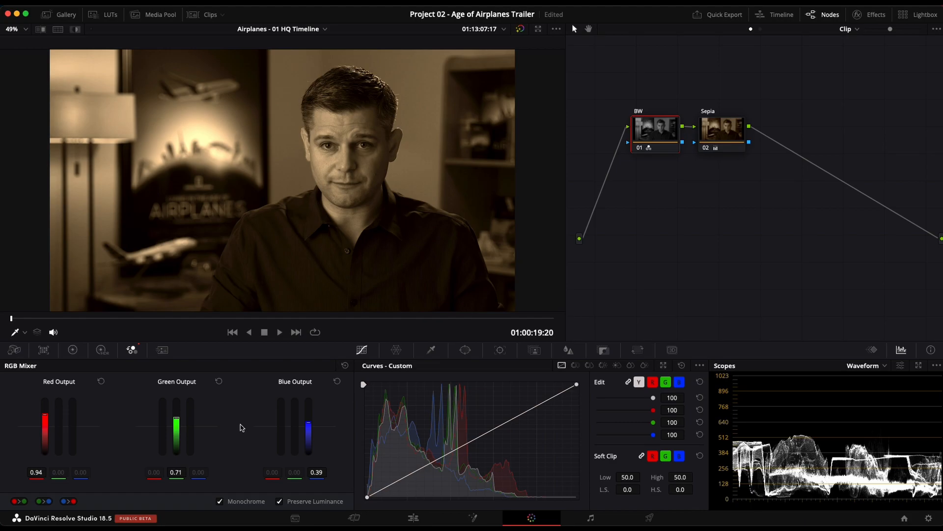
- Compare the adjustments on the BW and Sepia nodes by selecting each in turn
click(715, 137)
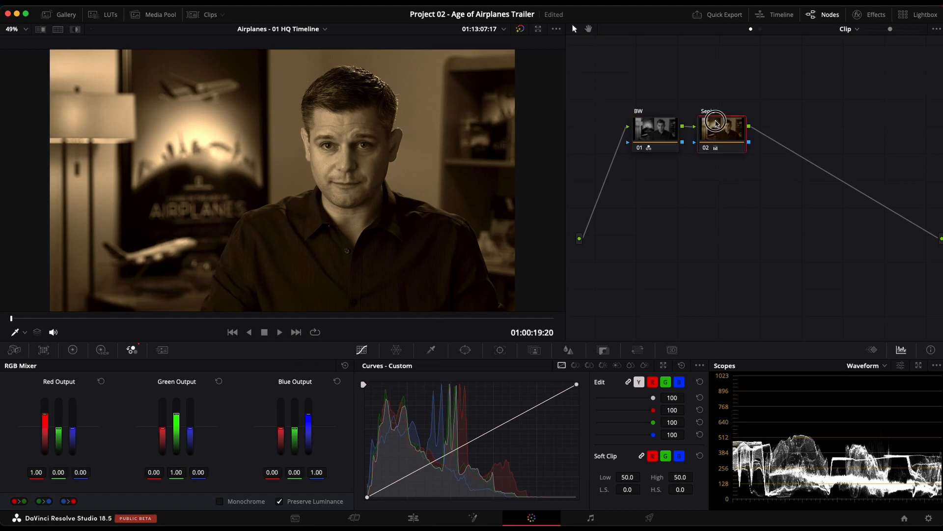
click(655, 131)
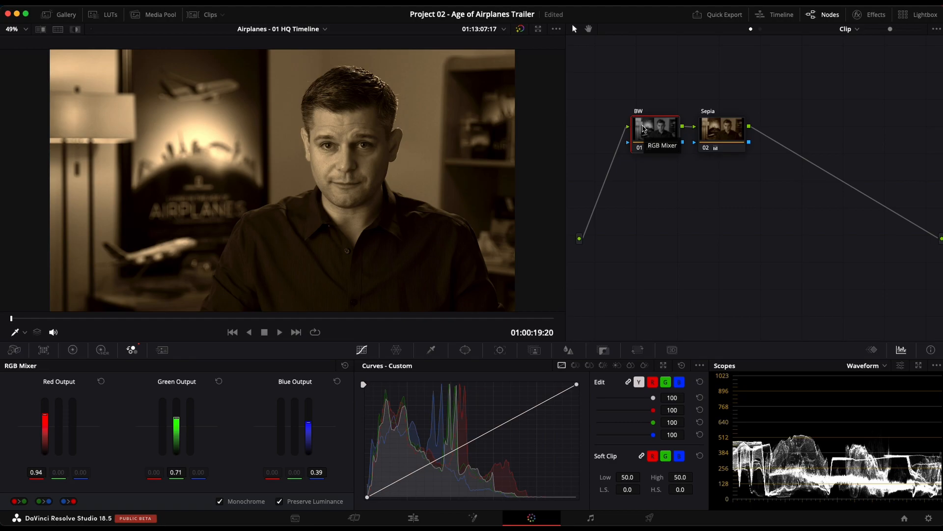
click(728, 130)
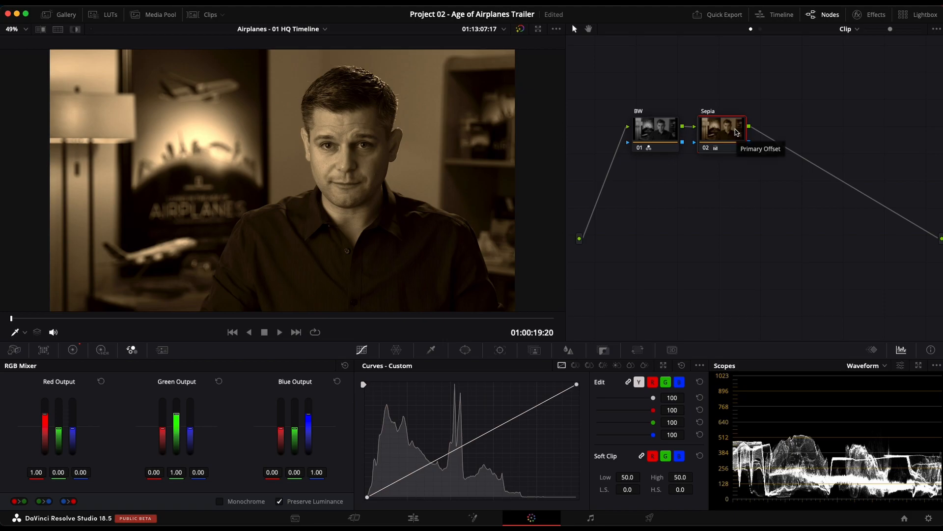
- Try placing the Sepia node ahead of the BW node in the chain, and undo the reordering
drag(732, 124, 610, 171)
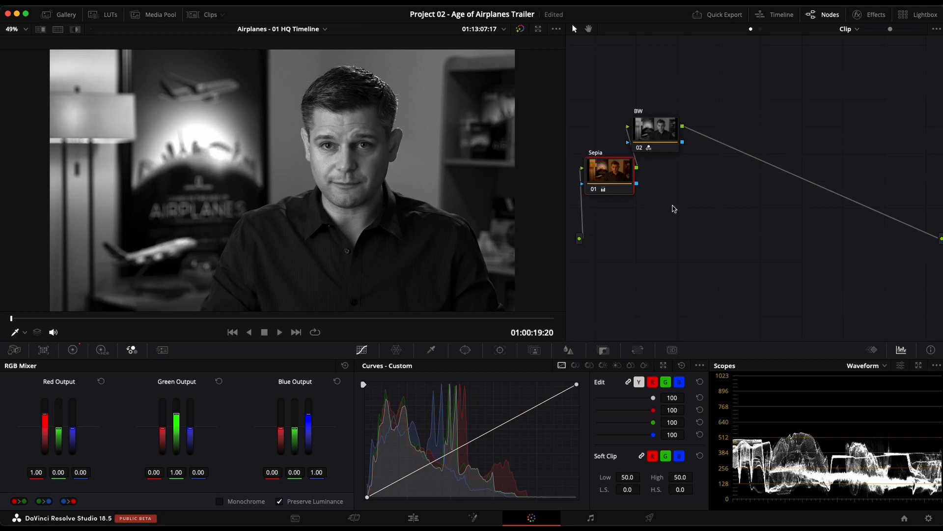
key(ctrl+z)
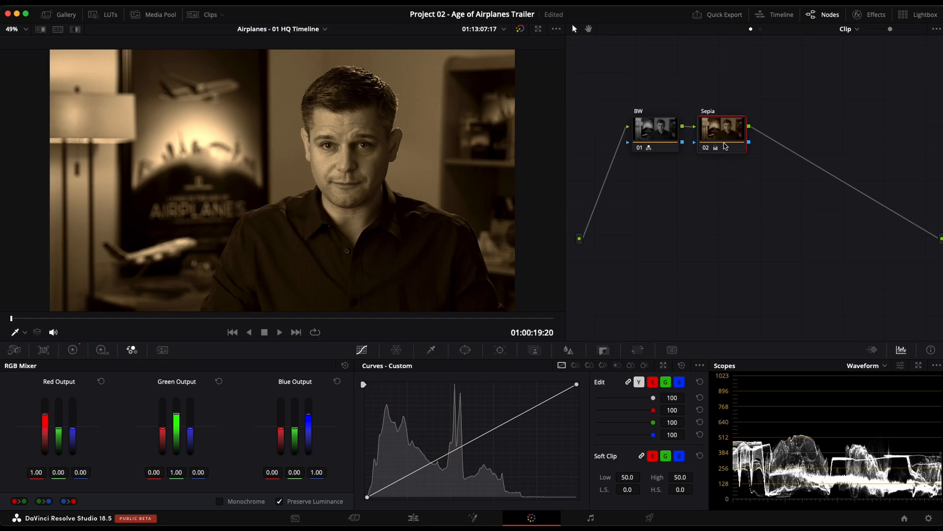
- Swap the Sepia and BW nodes so that Sepia comes first in the chain
key(super+s)
drag(728, 137, 654, 135)
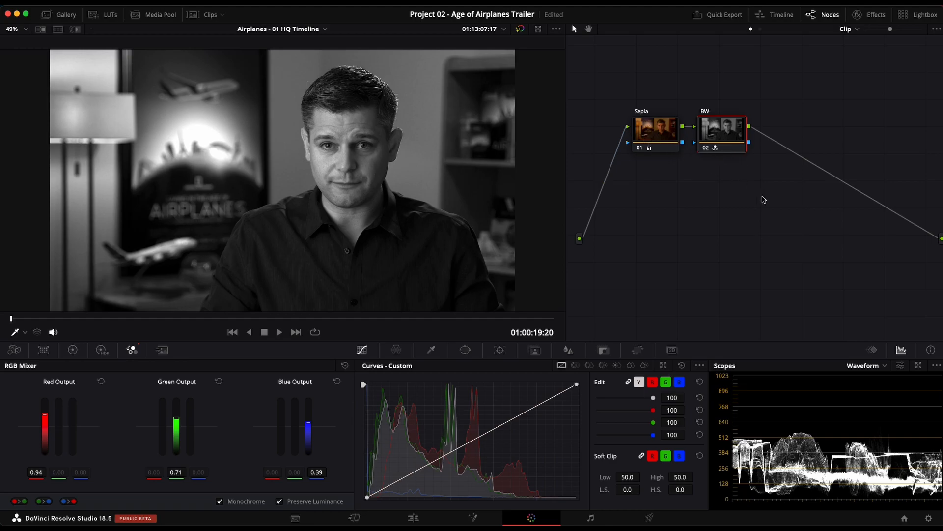
- Examine the Sepia node's Offset values in the color wheels, and select the BW node for comparison
click(657, 129)
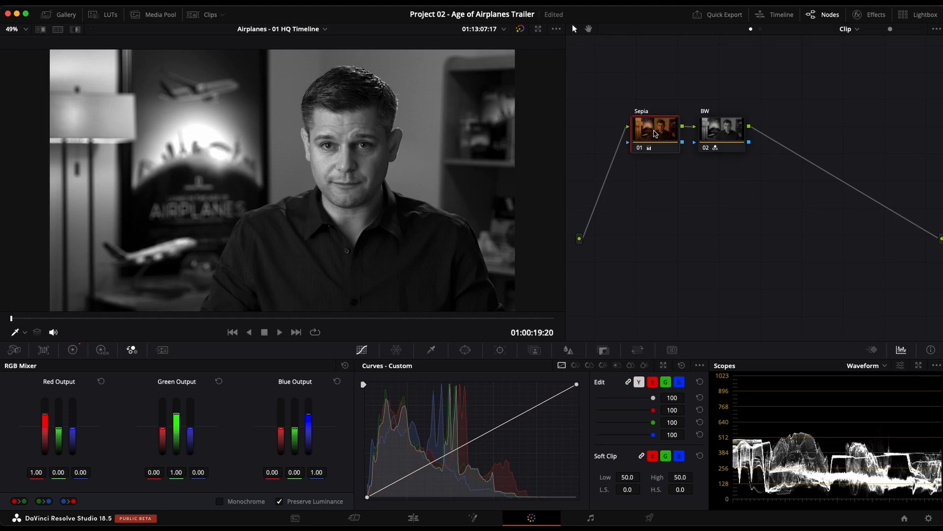
click(78, 350)
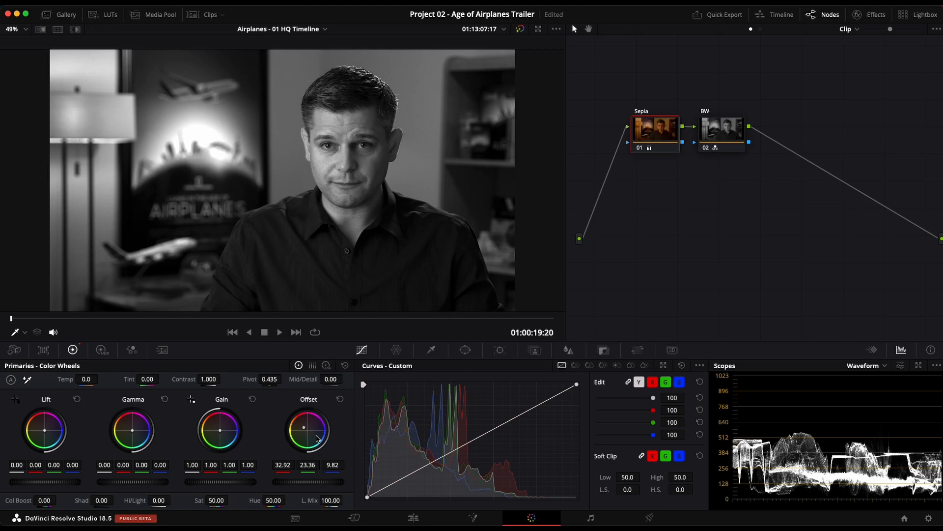
click(729, 131)
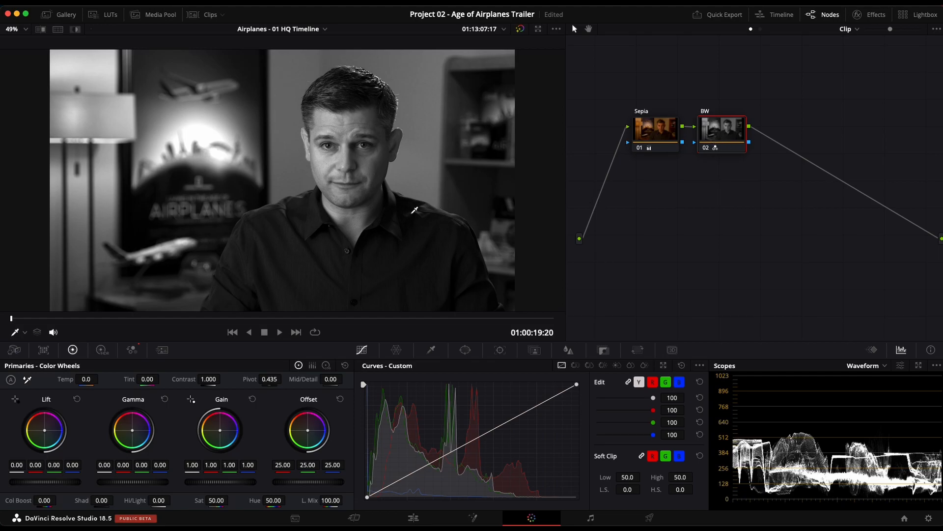
- Shift the Sepia node's Offset color wheel toward blue, to about 9.53 red, 24.55 green and 39.71 blue
click(649, 132)
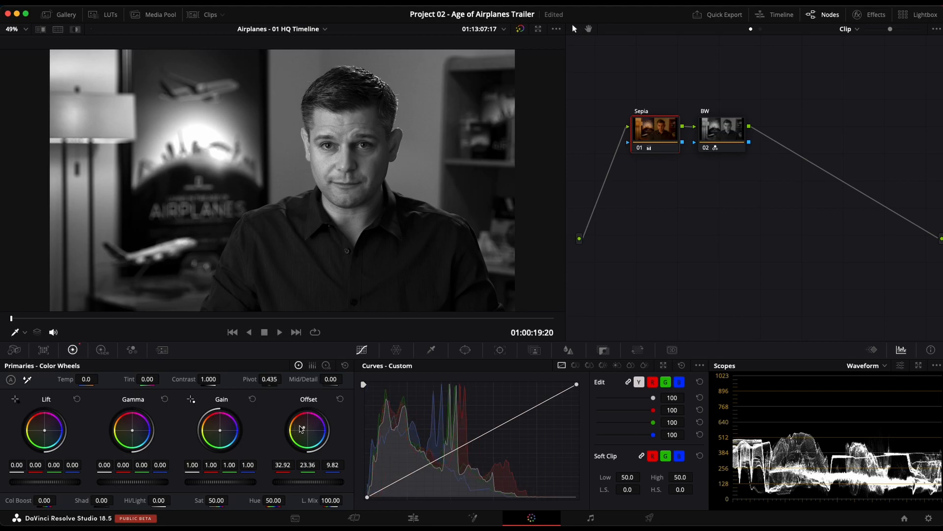
drag(303, 431, 312, 430)
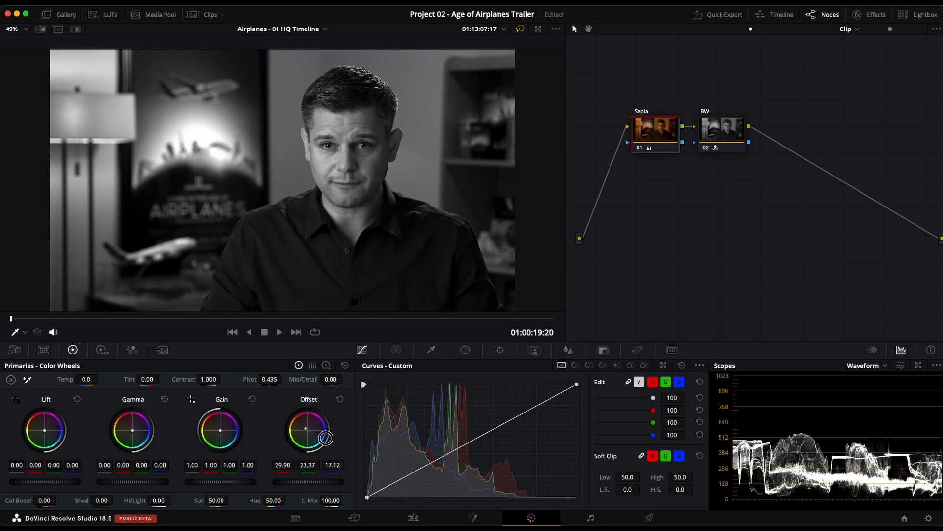
drag(391, 451, 409, 500)
drag(472, 265, 482, 247)
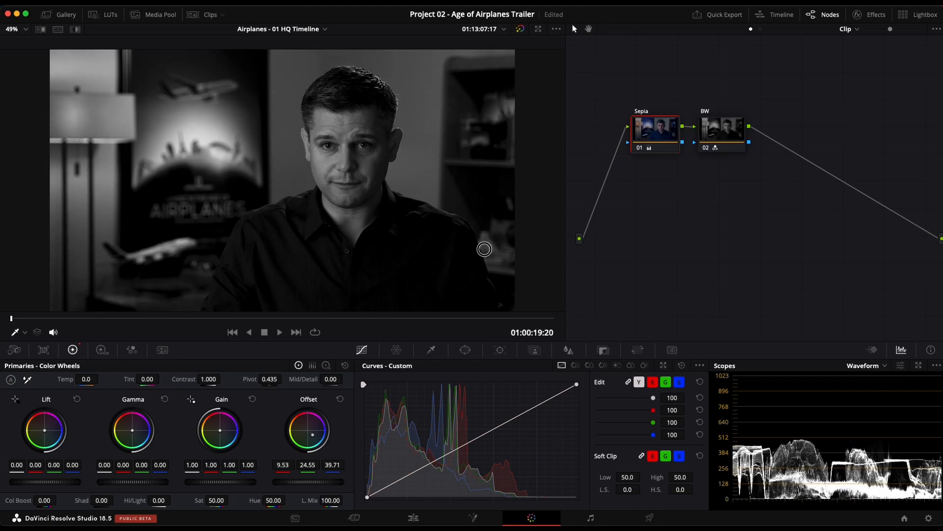
- Examine the BW node's RGB Mixer and Color Wheels settings
click(728, 129)
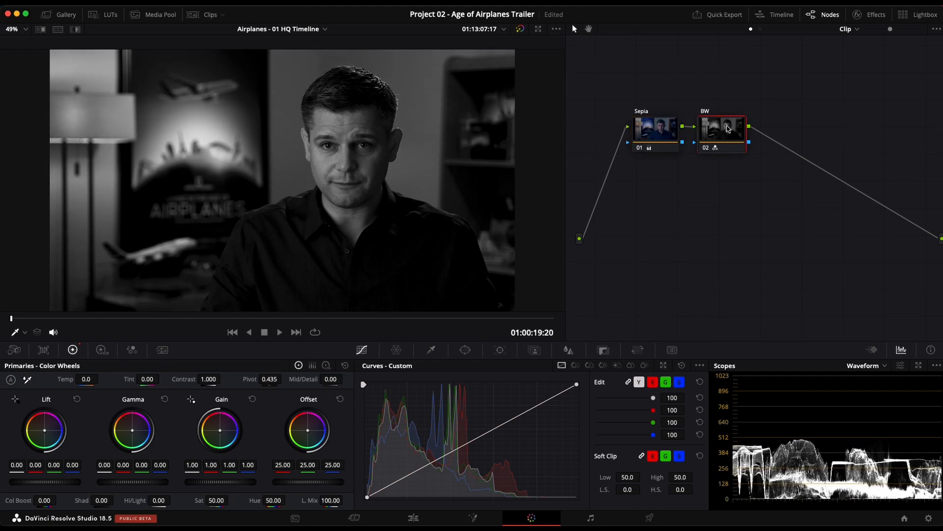
click(132, 349)
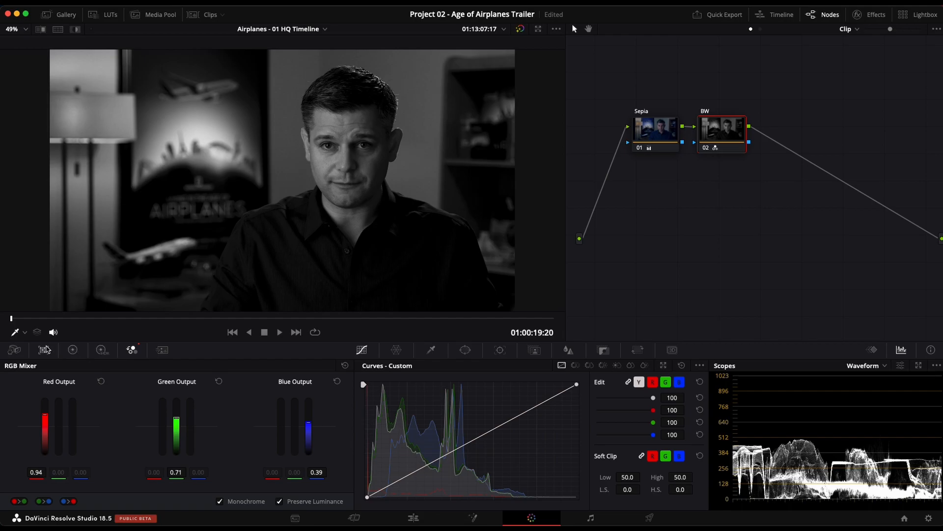
click(73, 349)
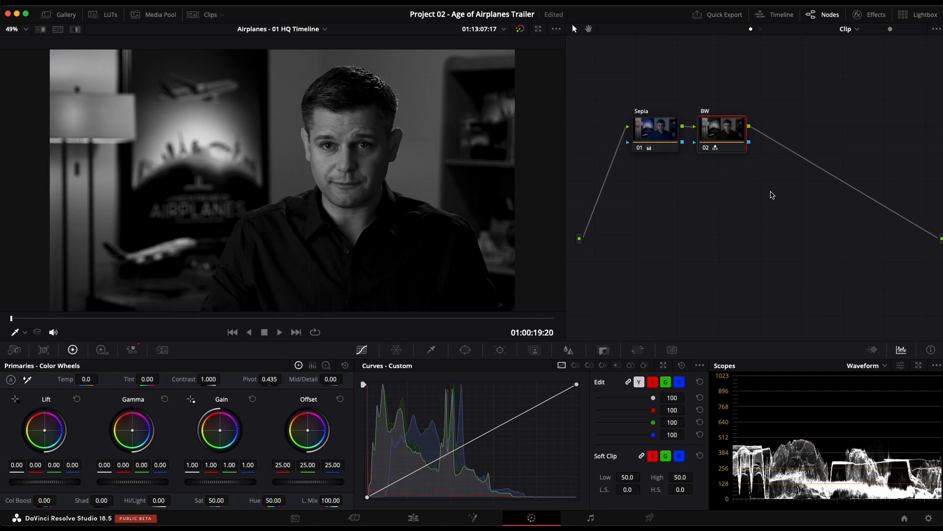
- On a reset grade, label node 01 Lift Crush and lower its master Lift to -0.20
key(super+Home)
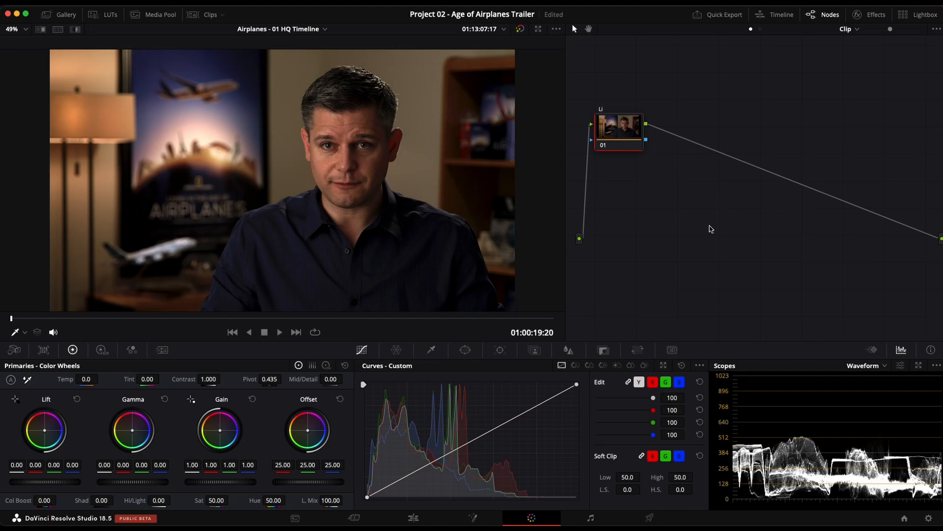
text(rush)
key(Return)
drag(73, 482, 20, 482)
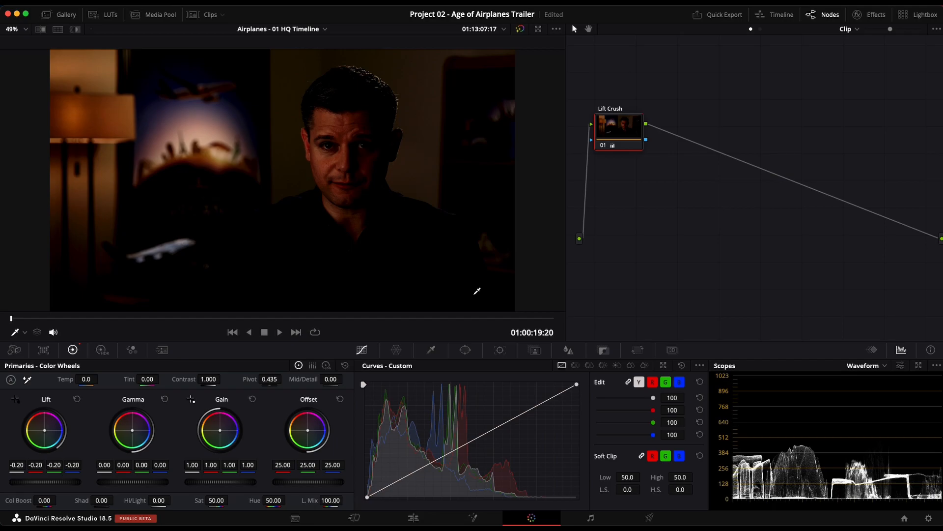
- Add a serial node labeled Curves Restore, try brightening it with one raised point on the custom curve, and remove the point
key(alt+s)
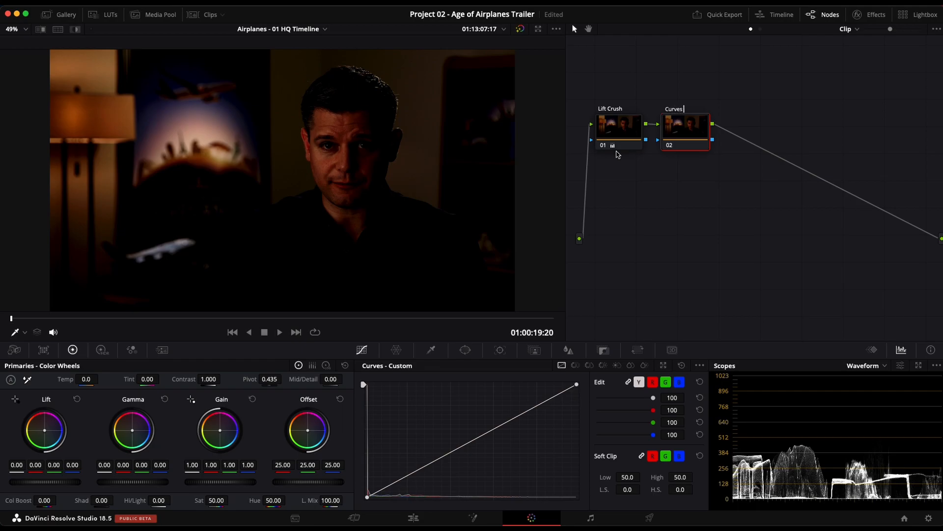
key(Return)
drag(466, 446, 419, 417)
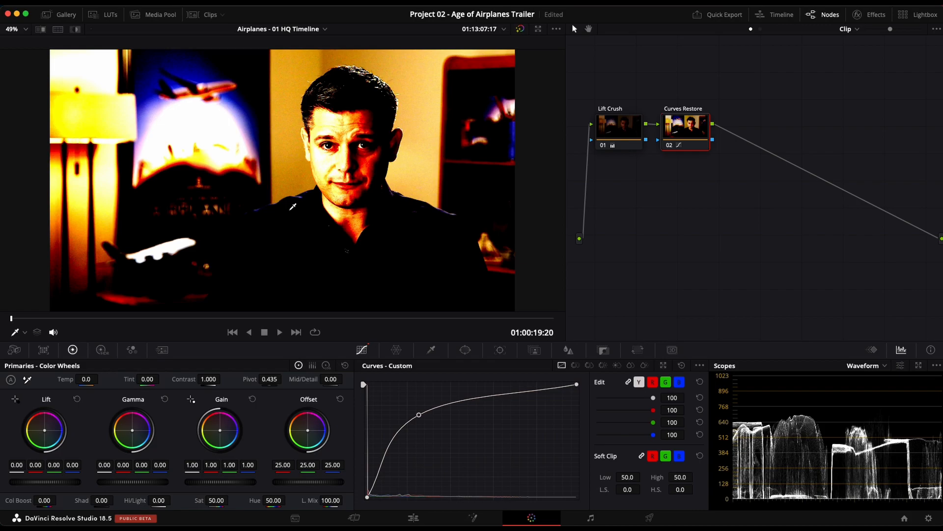
right_click(419, 416)
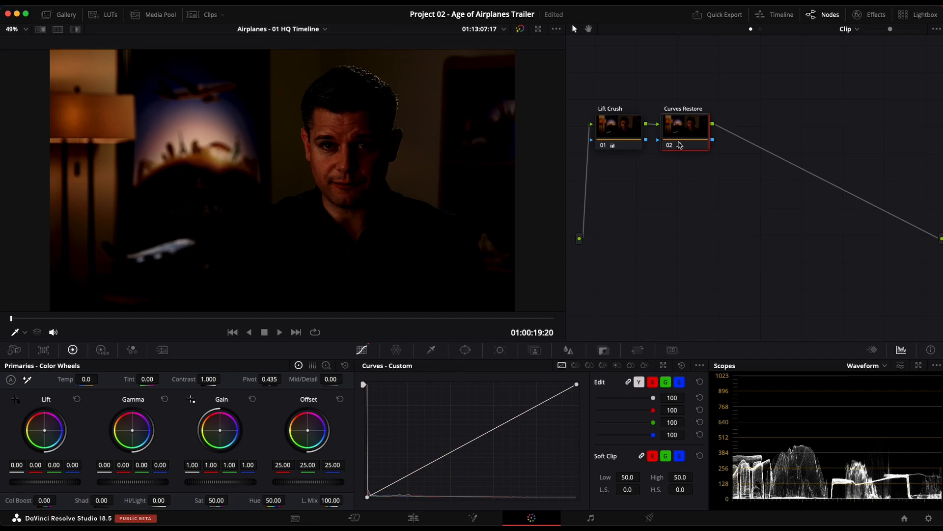
- Compare the Lift Crush and Curves Restore nodes' histograms and adjustments by selecting each, and toggle Curves Restore off and on
click(620, 122)
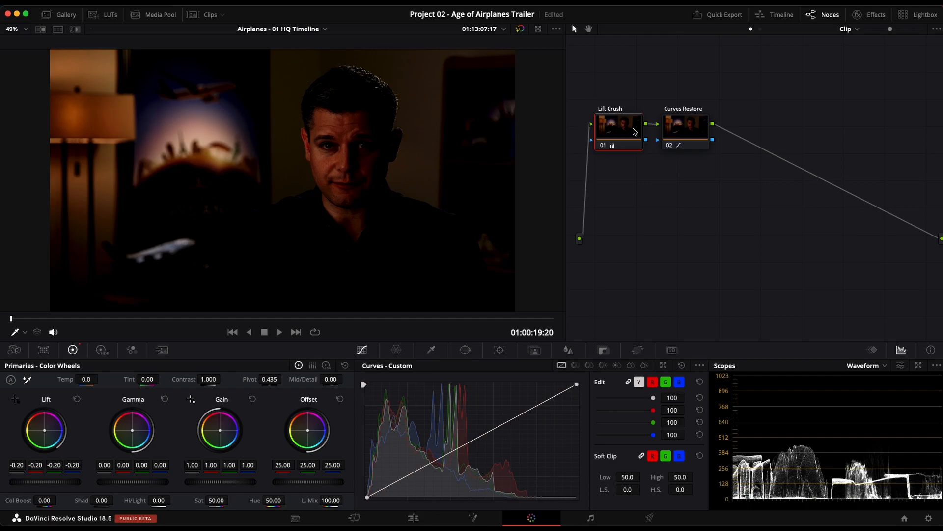
click(690, 126)
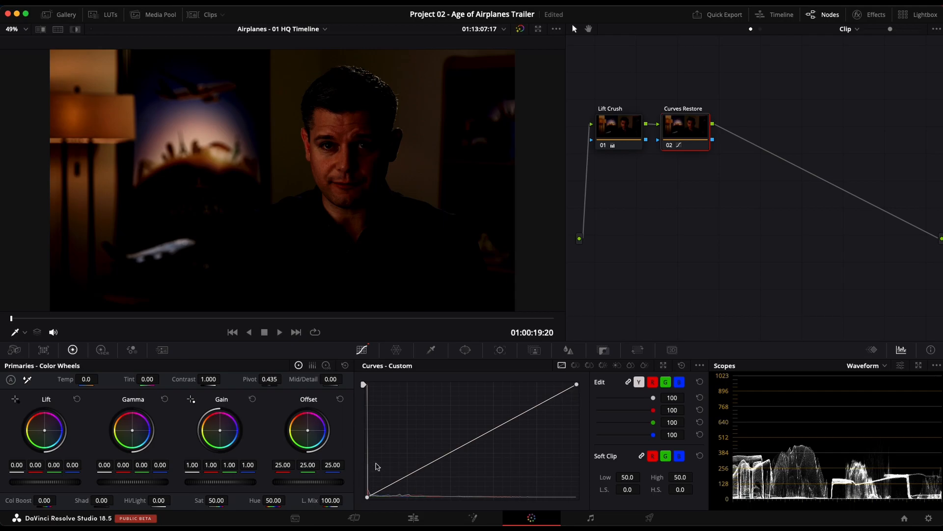
click(628, 126)
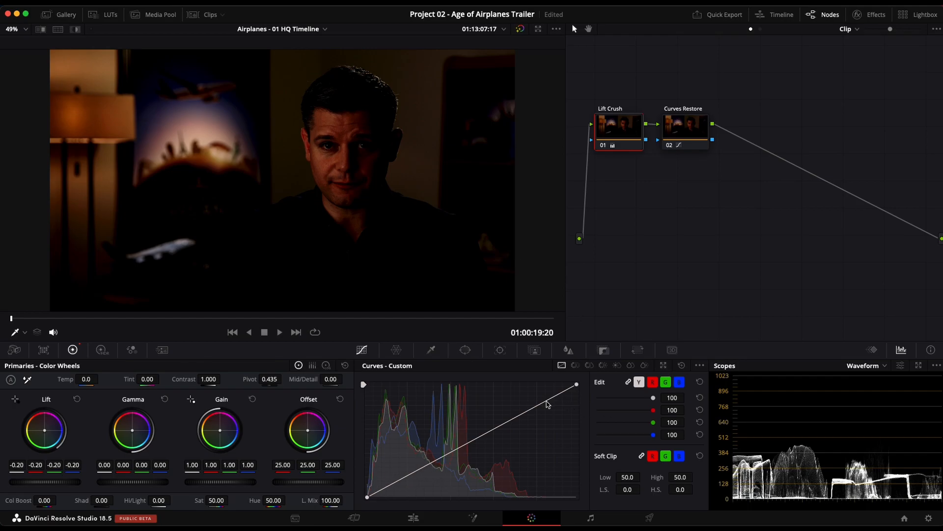
key(super+s)
click(691, 121)
key(ctrl+d)
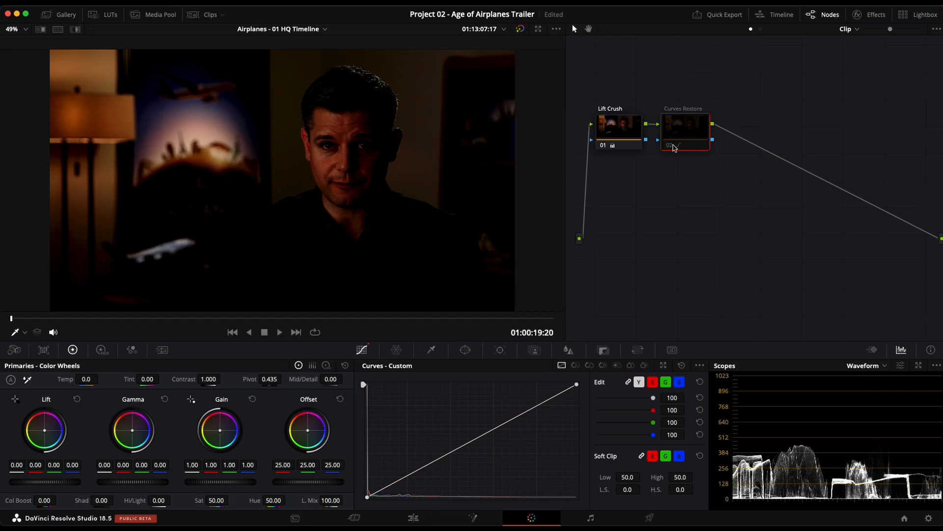
key(ctrl+d)
click(608, 134)
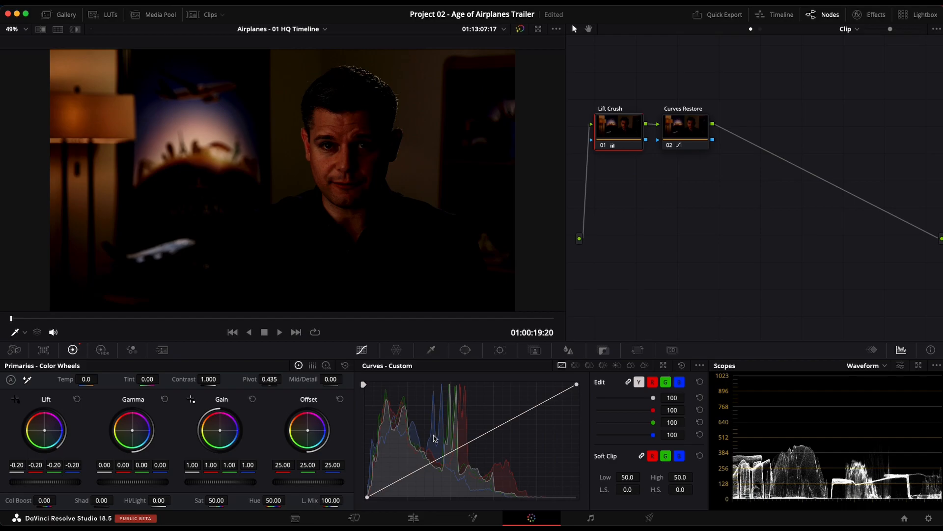
- Set the custom curve's histogram display to Output for the Lift Crush node
click(699, 366)
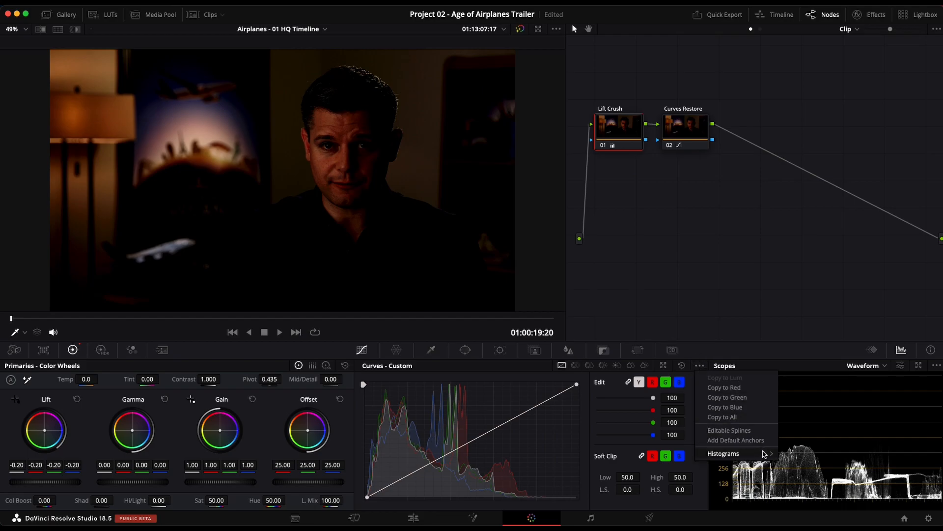
mouse_move(765, 453)
mouse_move(740, 454)
click(819, 472)
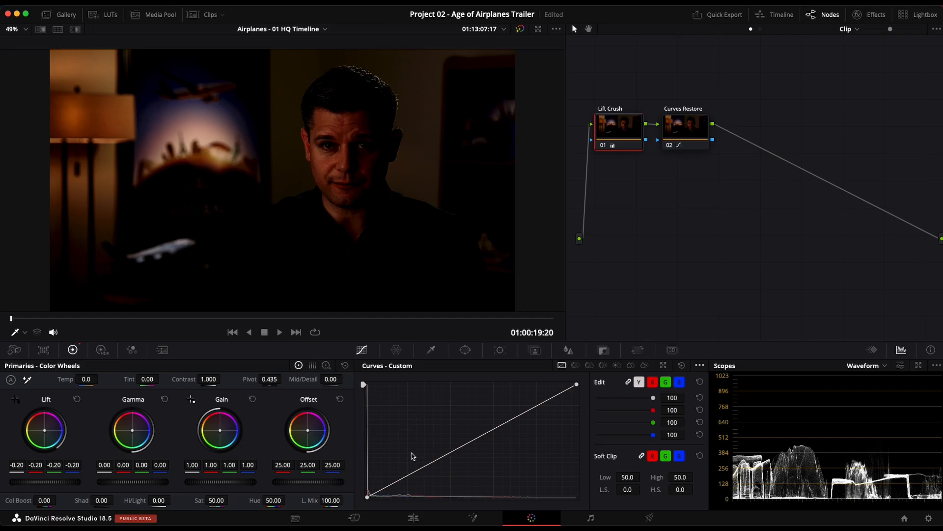
- Try brightening the Lift Crush node with two raised points on its custom curve, and reset all of the clip's grades and nodes
drag(428, 464, 417, 442)
mouse_move(497, 412)
mouse_down()
mouse_move(511, 422)
mouse_move(503, 401)
mouse_move(510, 415)
mouse_up()
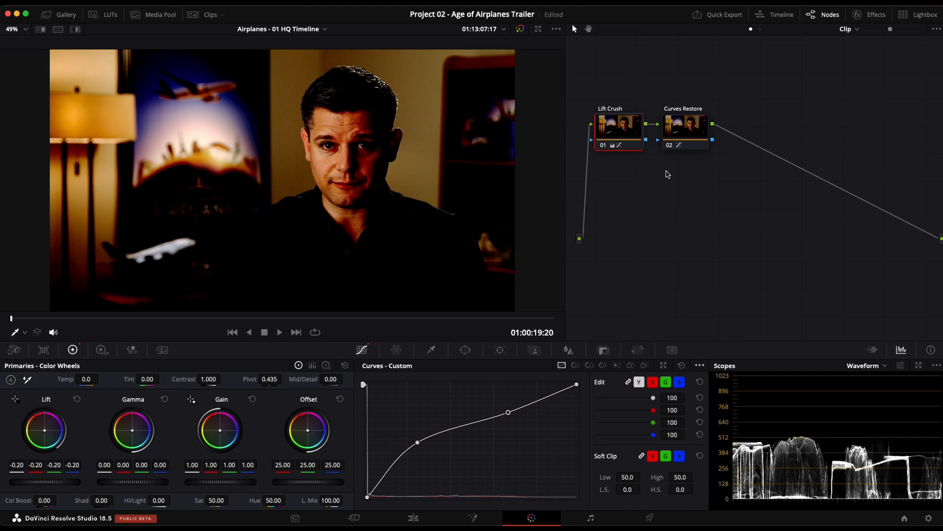
key(super+Home)
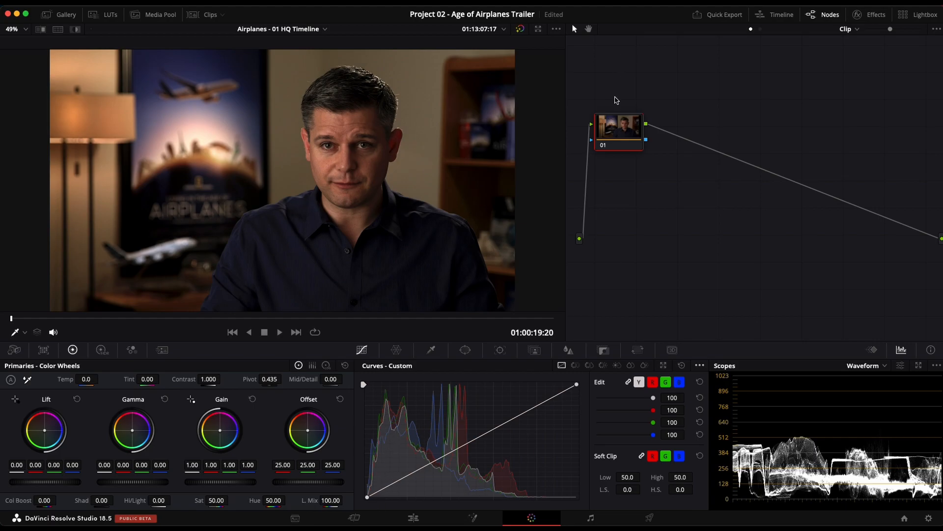
- Raise the custom curve's black point slightly on node 01 and add two control points in the lower and upper midtones
drag(367, 496, 370, 484)
drag(413, 462, 415, 462)
drag(485, 426, 485, 422)
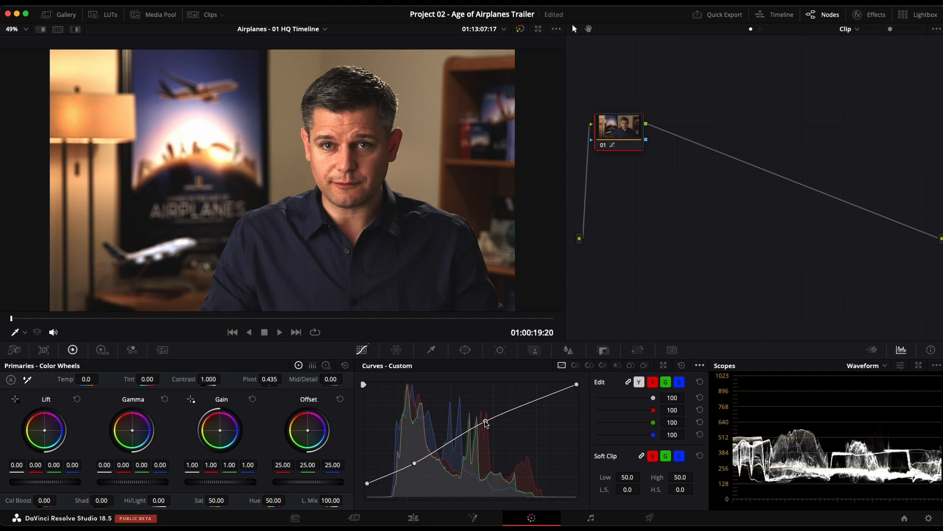
- Set the custom curve's histogram display to Input and reset the grade of node 01
click(699, 366)
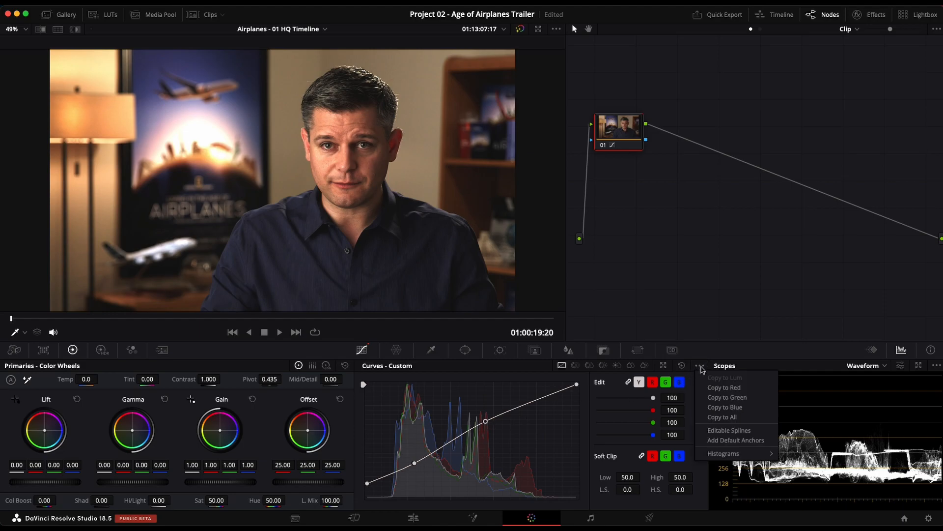
mouse_move(762, 454)
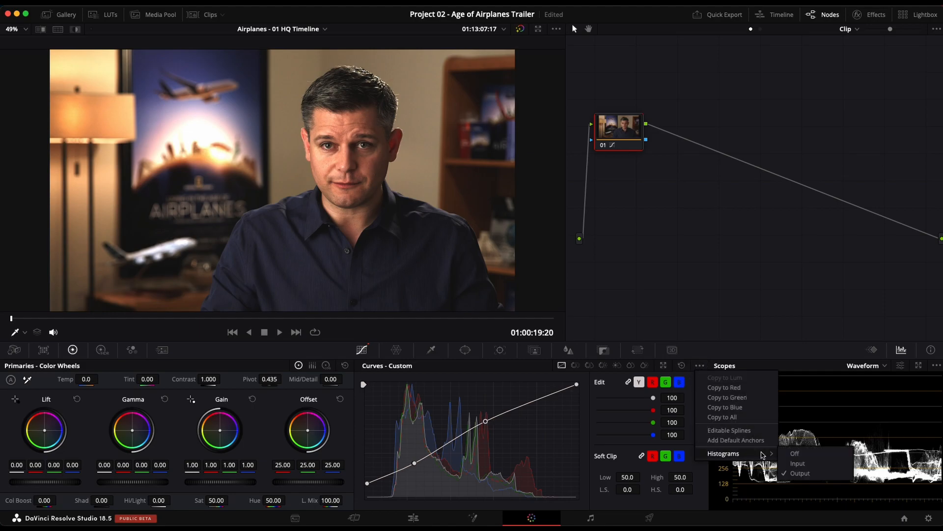
click(814, 467)
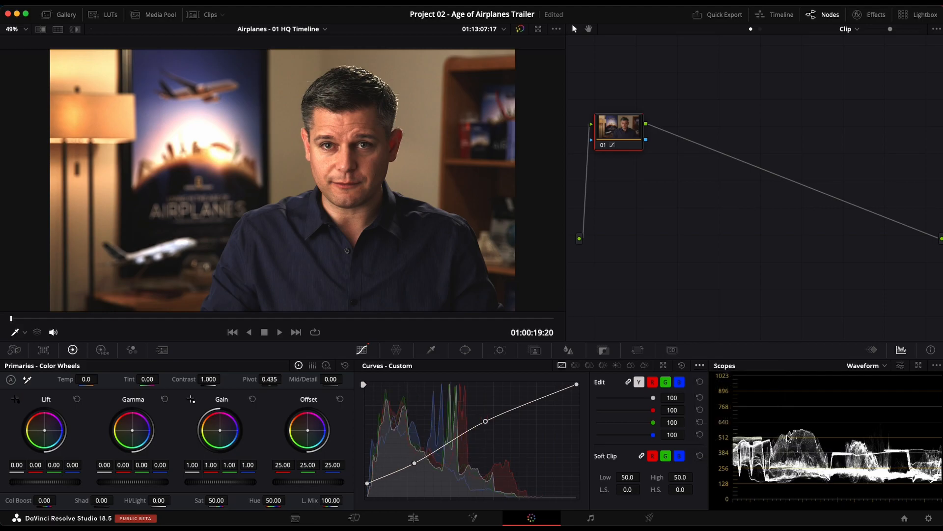
right_click(622, 118)
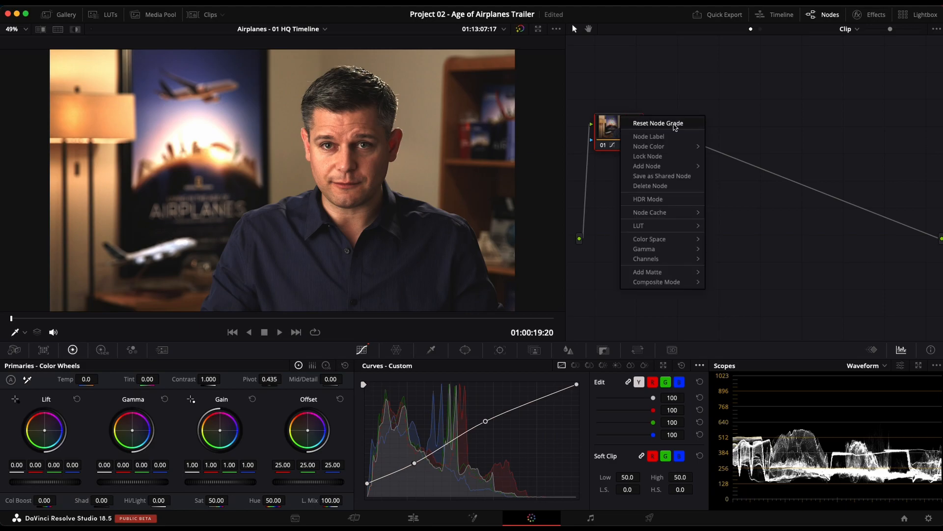
click(658, 124)
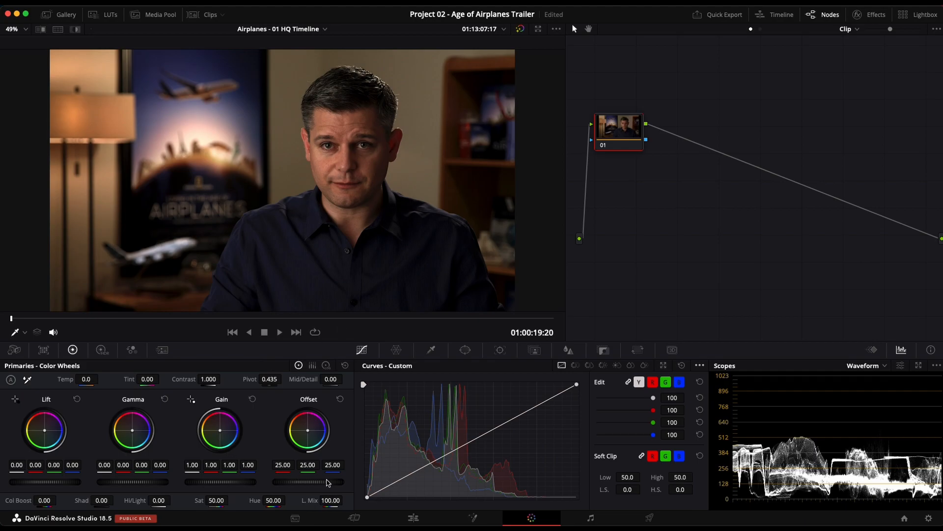
- Lower node 01's master Lift to -0.20 and label the node Lift Crush
drag(53, 480, 308, 252)
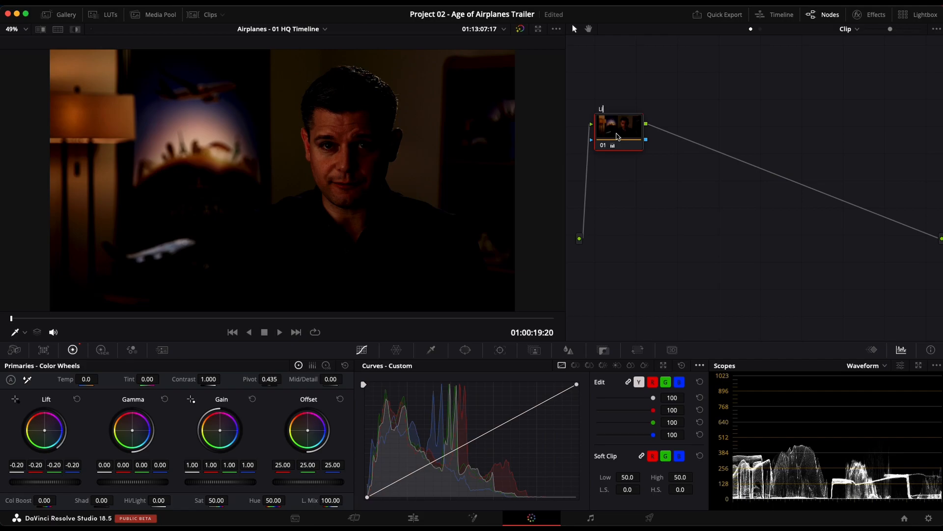
text(rush)
key(Return)
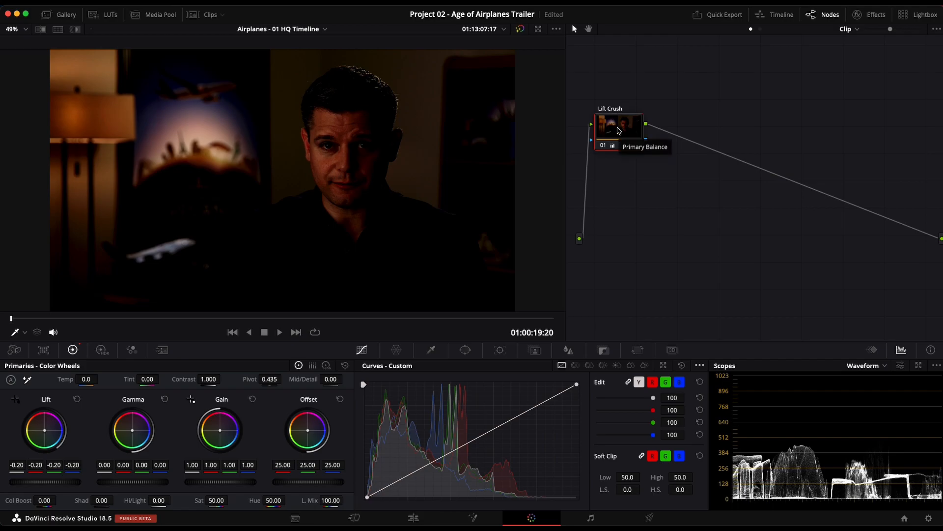
- Add a serial node labeled Curves Restore and raise its custom curve's black point about a quarter of the way up
key(alt+s)
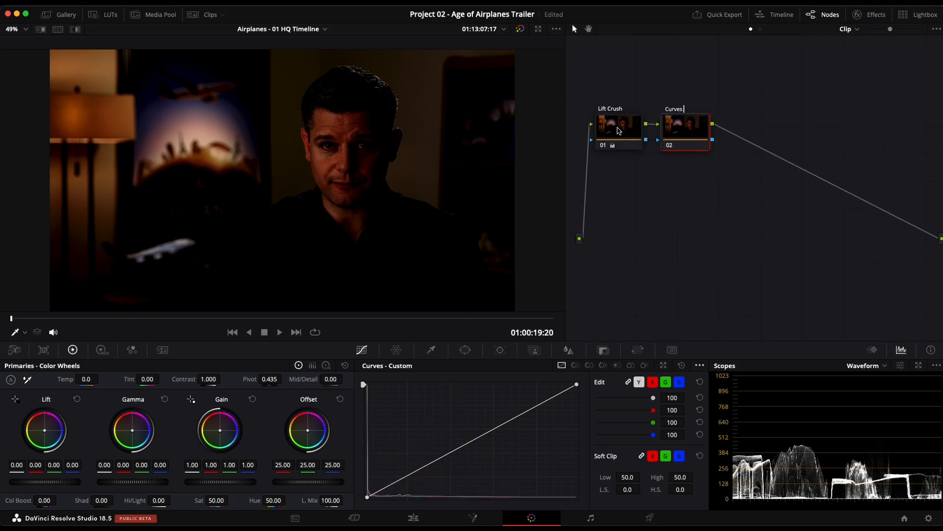
text(Curves Restore)
key(Return)
key(super+s)
click(366, 499)
drag(366, 499, 360, 468)
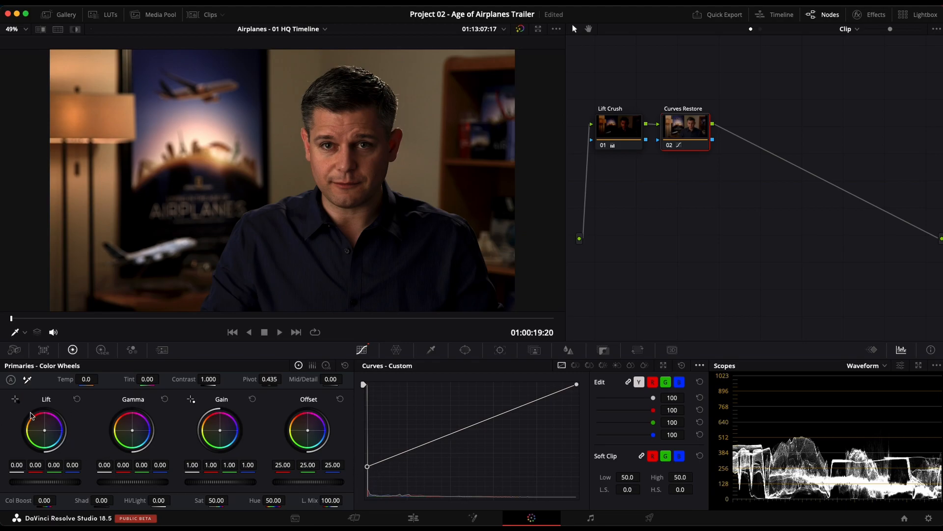
- Compare the Lift values of the Lift Crush node with the custom curve of the Curves Restore node
click(598, 136)
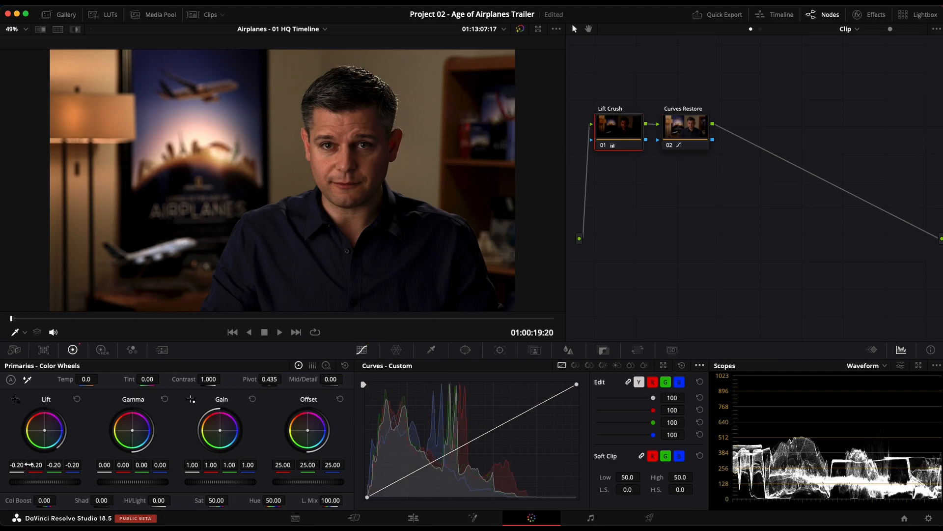
click(707, 133)
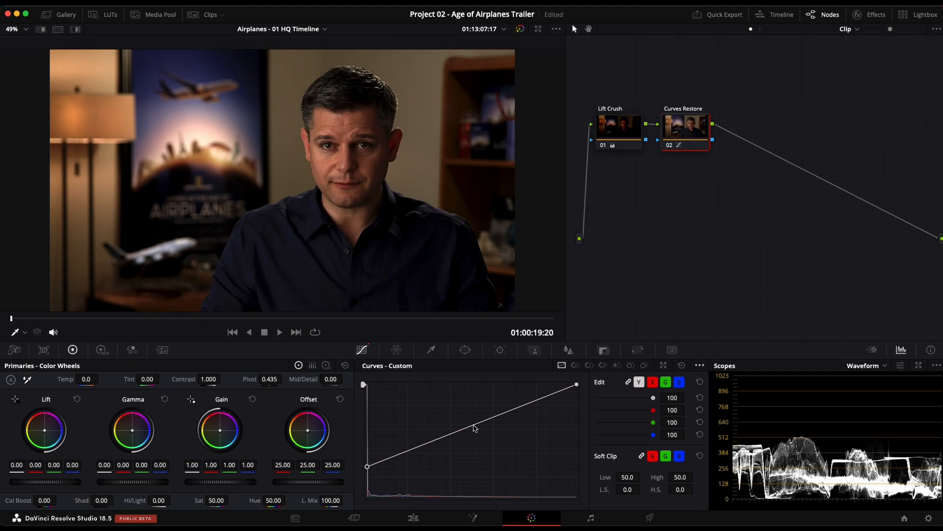
click(624, 136)
click(683, 134)
- Reset all of the clip's grades and nodes, and open the Base grades album in the gallery
key(super+y)
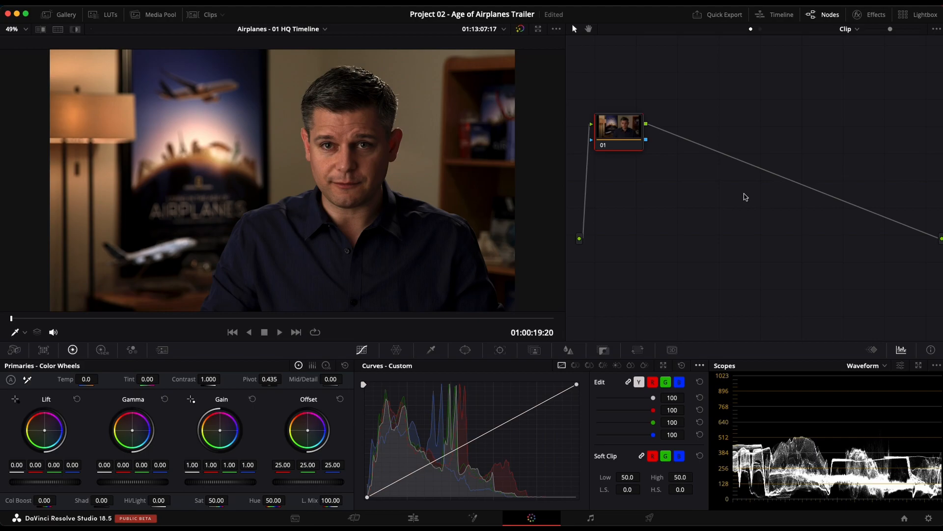
click(66, 15)
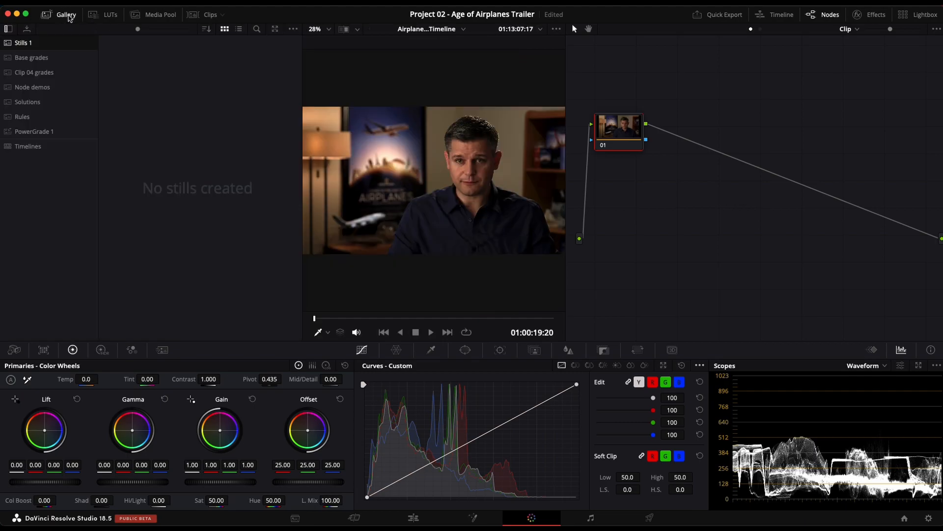
click(52, 60)
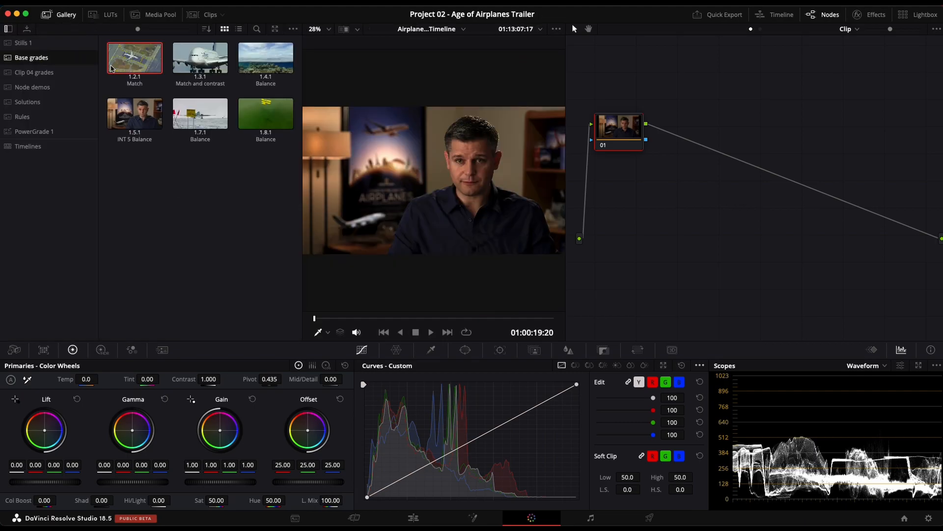
- Apply the INT 5 Balance still's grade from the Base grades album to the interview clip and hide the gallery
click(120, 114)
right_click(127, 111)
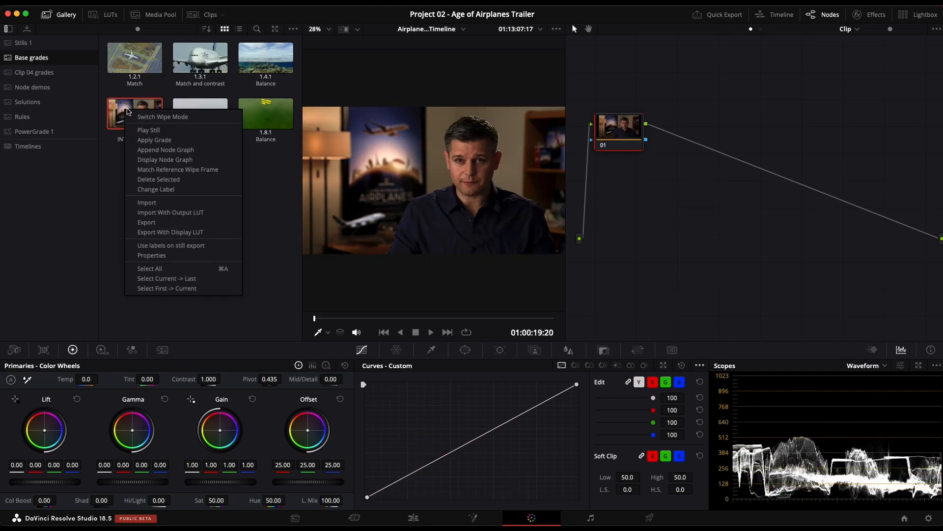
click(150, 140)
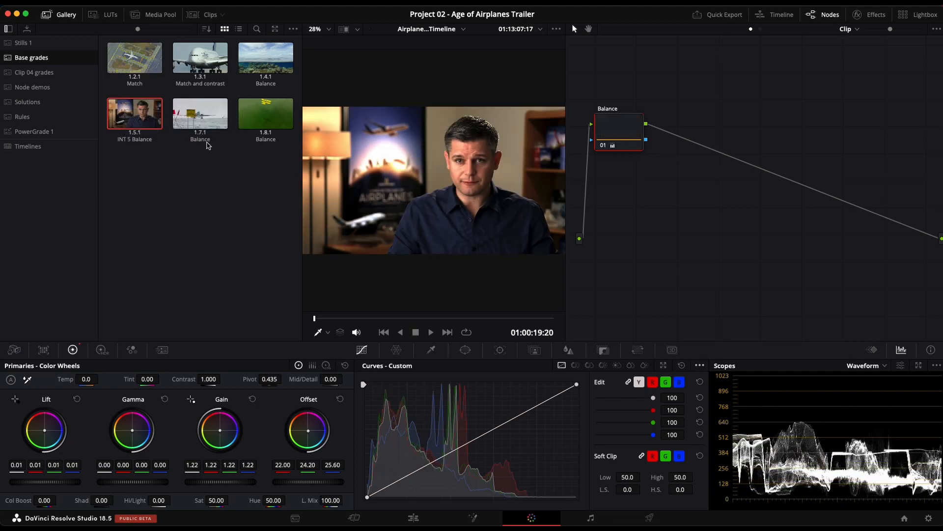
click(61, 15)
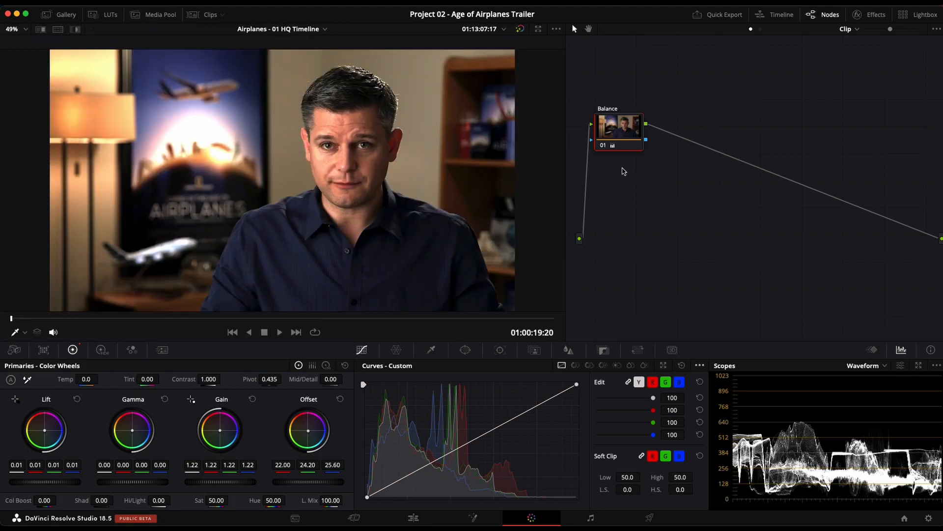
- Add a serial node after the Balance node and label it Blue Look
key(alt+s)
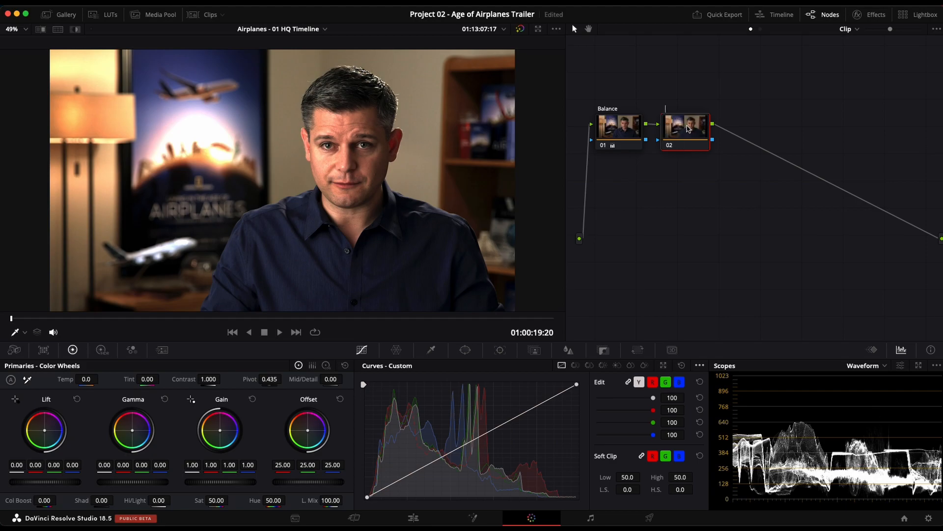
text(LUE)
key(BackSpace)
key(BackSpace)
key(BackSpace)
text(lue)
key(Return)
- Shift Blue Look's Gain RGB to 0.80, 1.04, 1.21, Gamma to -0.01, 0.00, 0.01 and Lift to 0.03, -0.01, -0.03
drag(220, 430, 238, 451)
drag(133, 430, 138, 437)
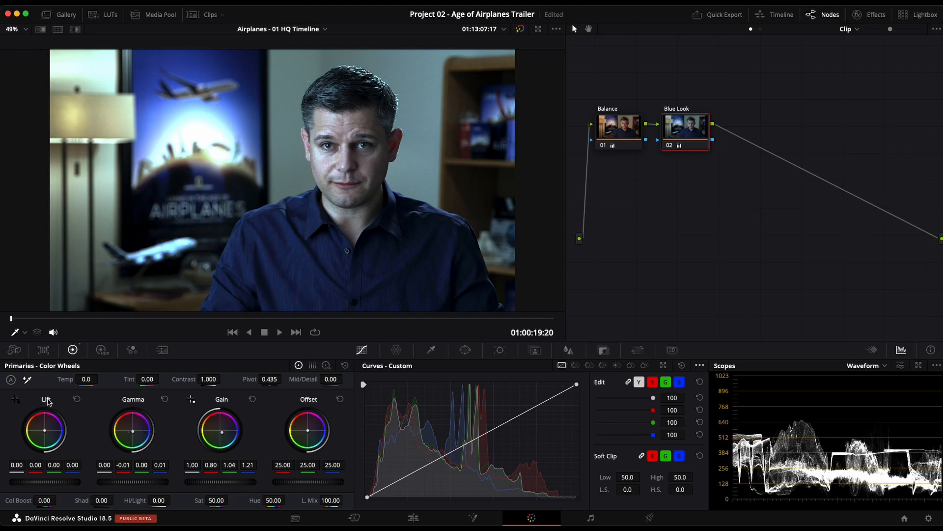
drag(45, 430, 40, 421)
drag(39, 419, 45, 431)
- Set the Blue Look node's contrast to 1.170, pivot to 0.245 and saturation to 40
mouse_move(209, 379)
mouse_down()
mouse_move(253, 379)
mouse_move(225, 378)
mouse_up()
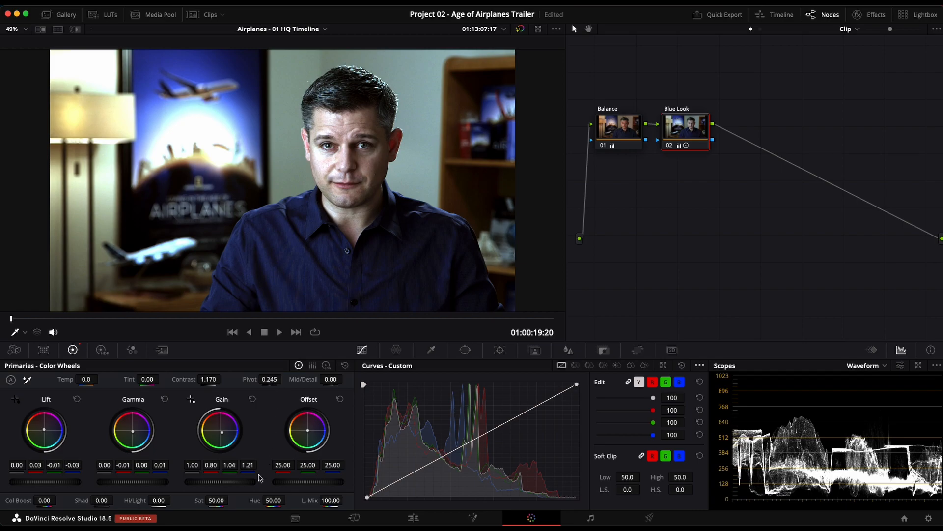
click(216, 500)
text(30)
key(Return)
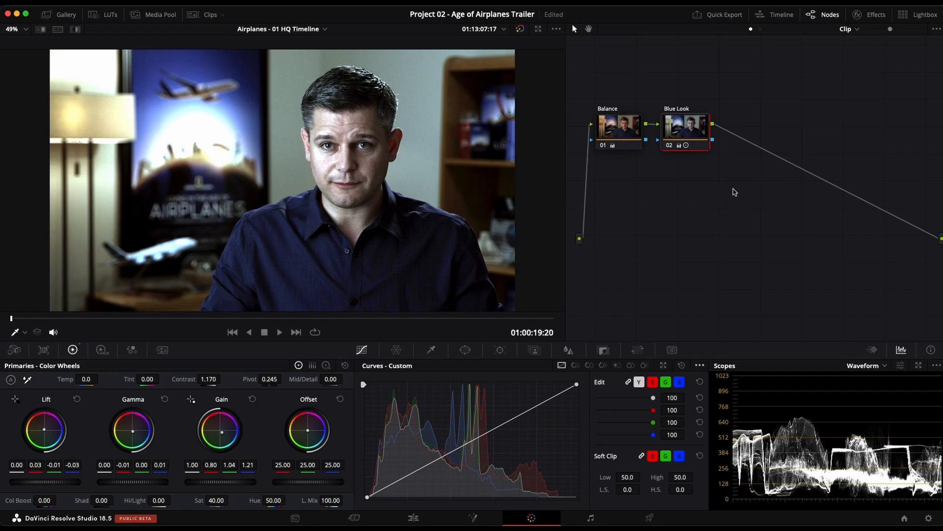
- Add a serial node after Blue Look and label it Skin Tones
key(alt+s)
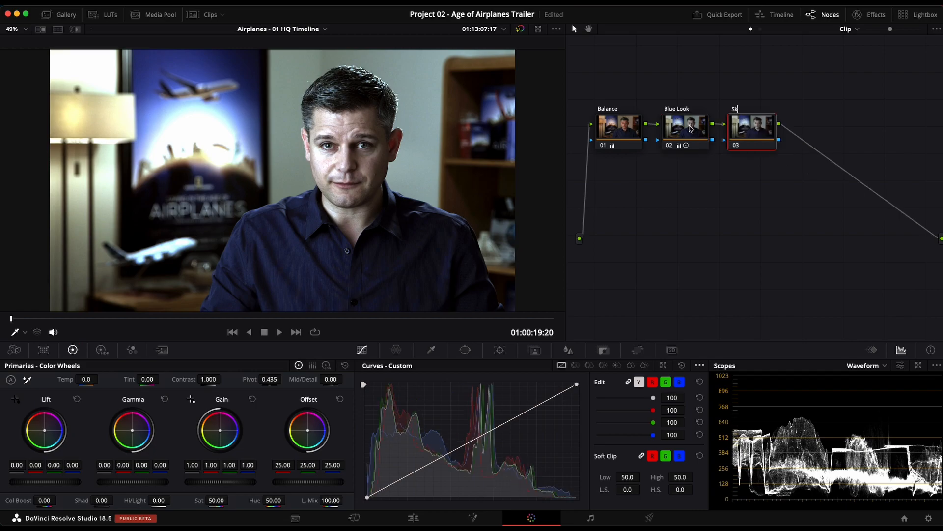
text(nes)
key(Return)
- Try to isolate the face in the Skin Tones node by sampling the forehead with the HSL qualifier, and highlight the selection
click(432, 351)
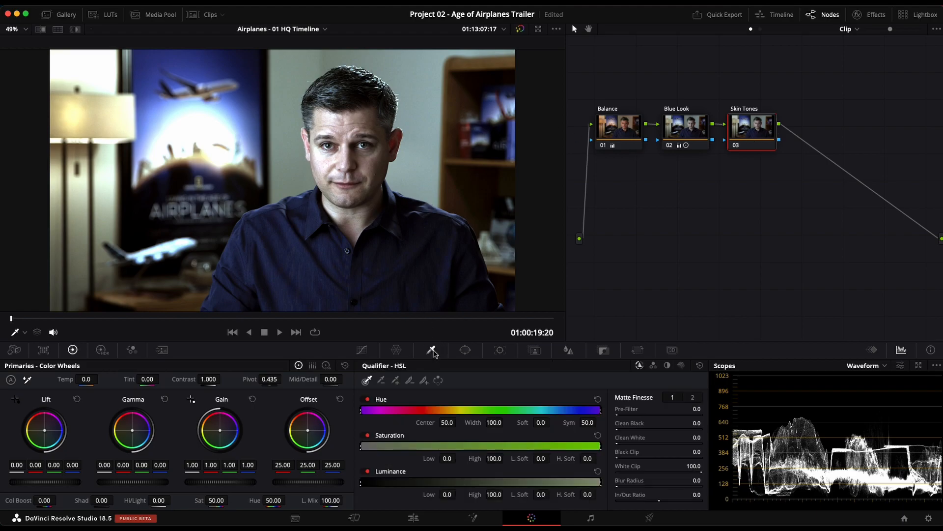
click(329, 119)
mouse_move(329, 119)
mouse_down()
mouse_move(363, 118)
mouse_move(381, 153)
mouse_up()
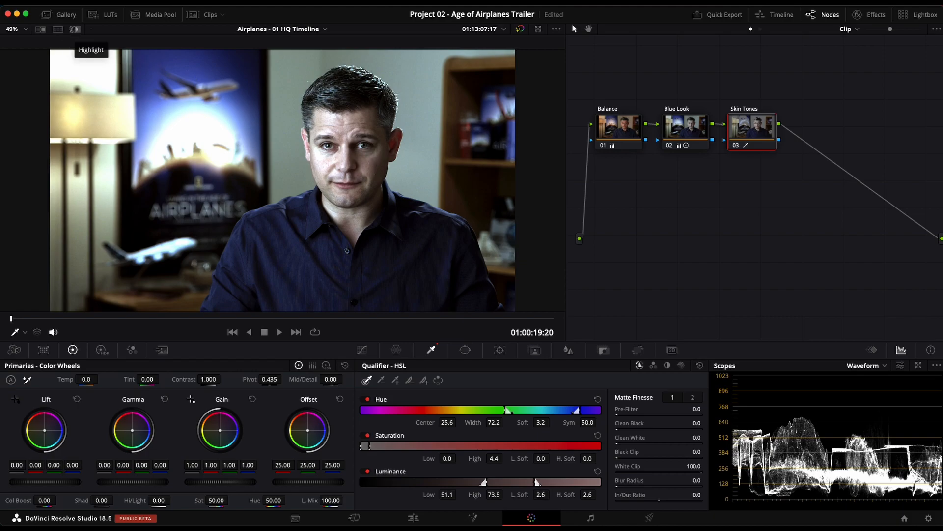
click(75, 30)
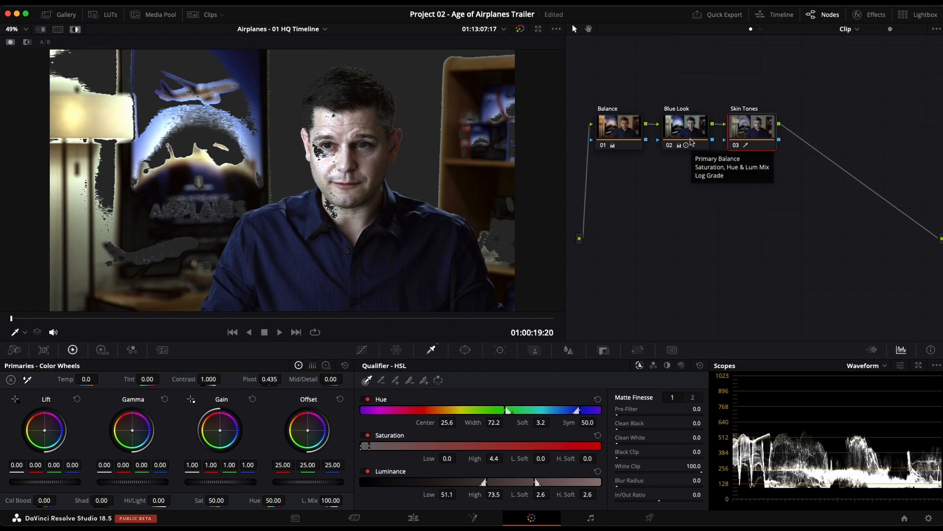
mouse_move(691, 142)
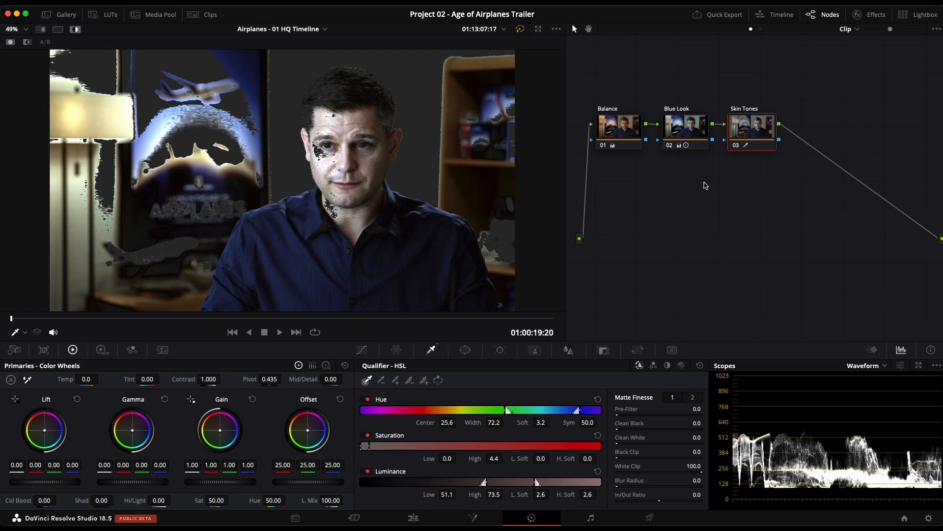
- Reset the Skin Tones node's grade and swap its position with the Blue Look node
right_click(755, 121)
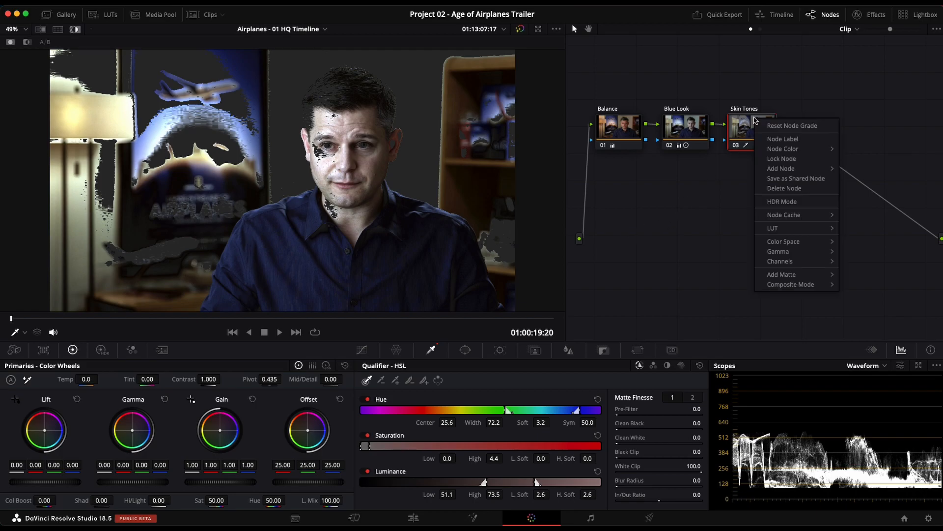
click(791, 127)
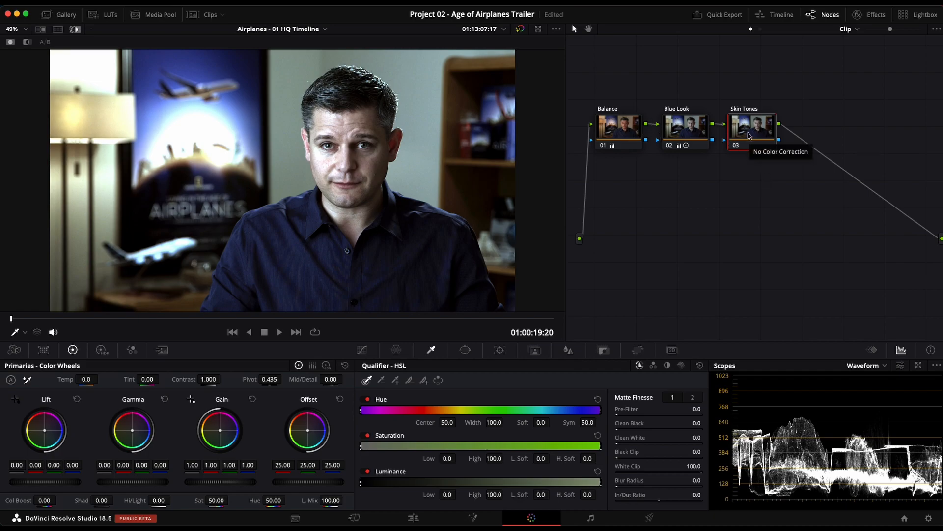
drag(749, 135, 690, 134)
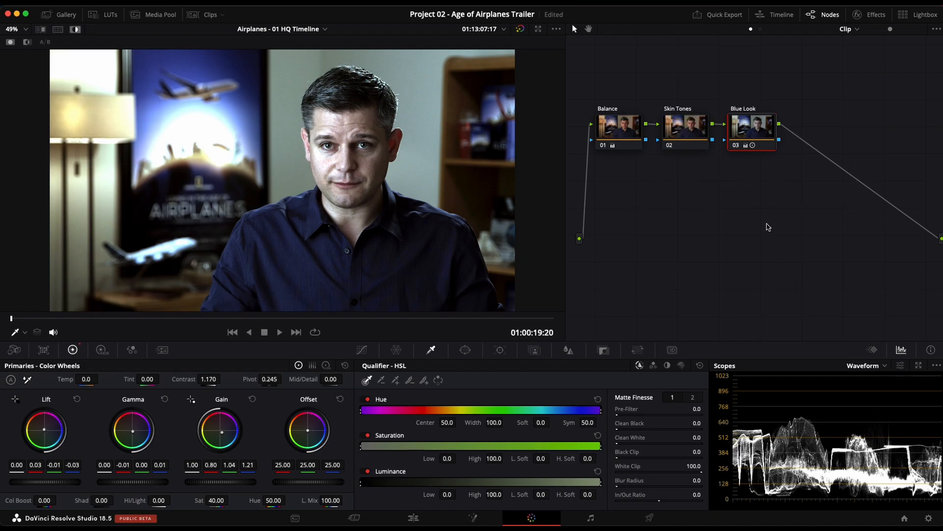
- Qualify the face in the Skin Tones node with hue width 2.1, saturation 0.0 to 6.7 and luminance 53.3 to 74.7
click(682, 131)
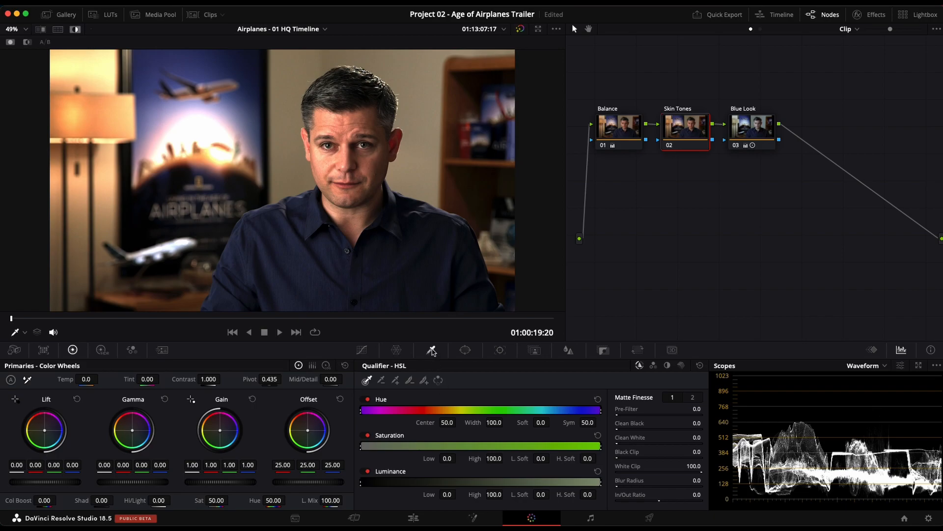
drag(334, 114, 381, 135)
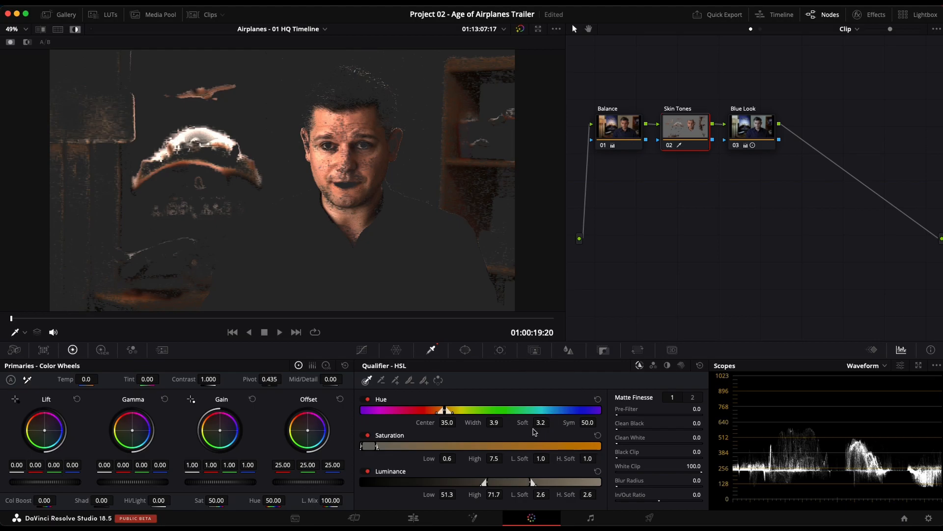
drag(493, 422, 447, 409)
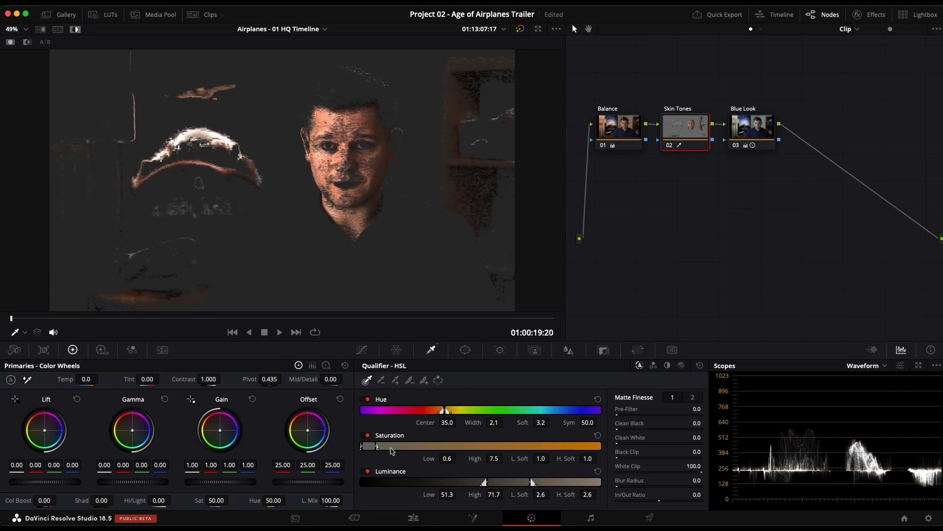
drag(368, 445, 376, 445)
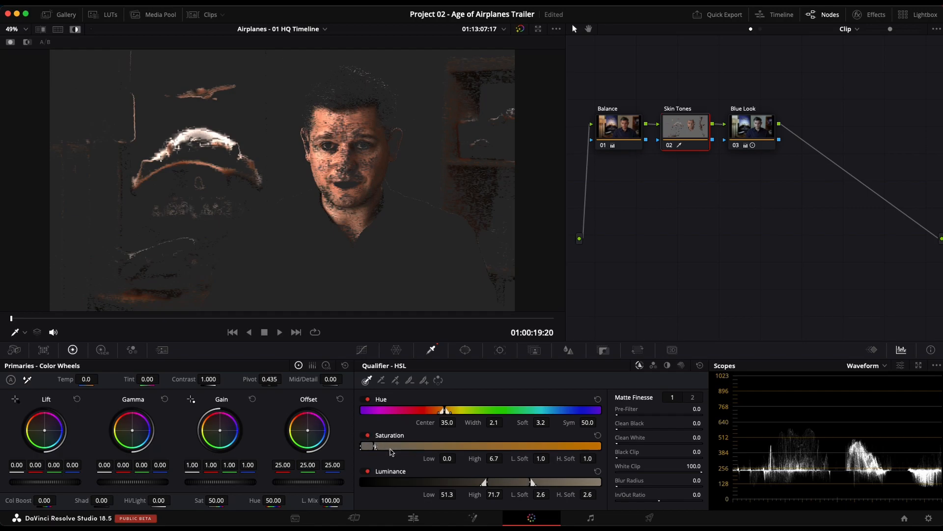
drag(505, 484, 540, 481)
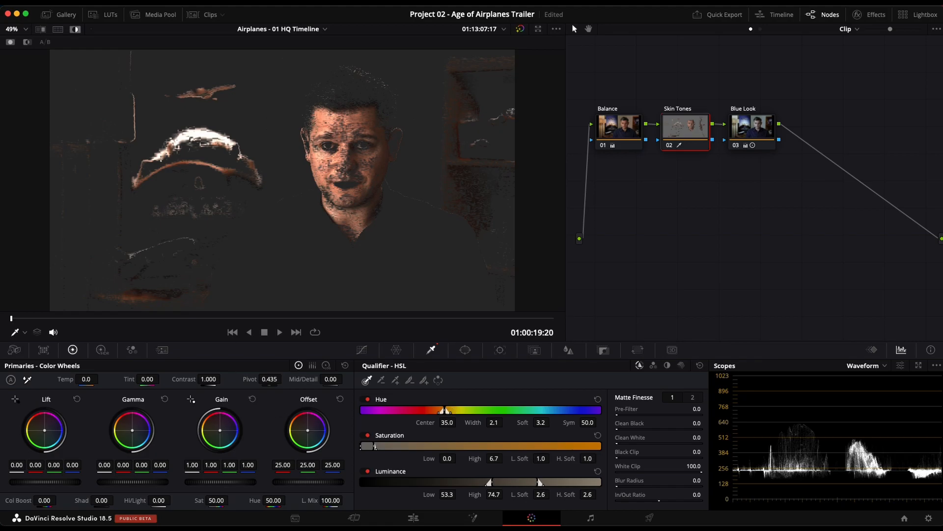
- Turn off the highlight view and set the Skin Tones node's saturation to 60
click(75, 29)
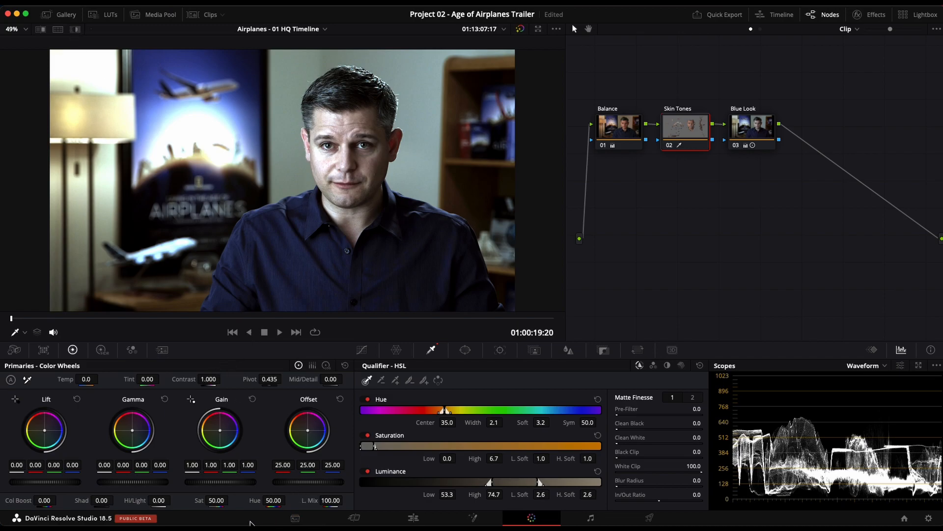
click(220, 501)
text(60)
key(Return)
- Limit the highlighted skin selection to a circular window around the face, rotated 2.36 with softness 3.66, and track it through the clip
click(74, 29)
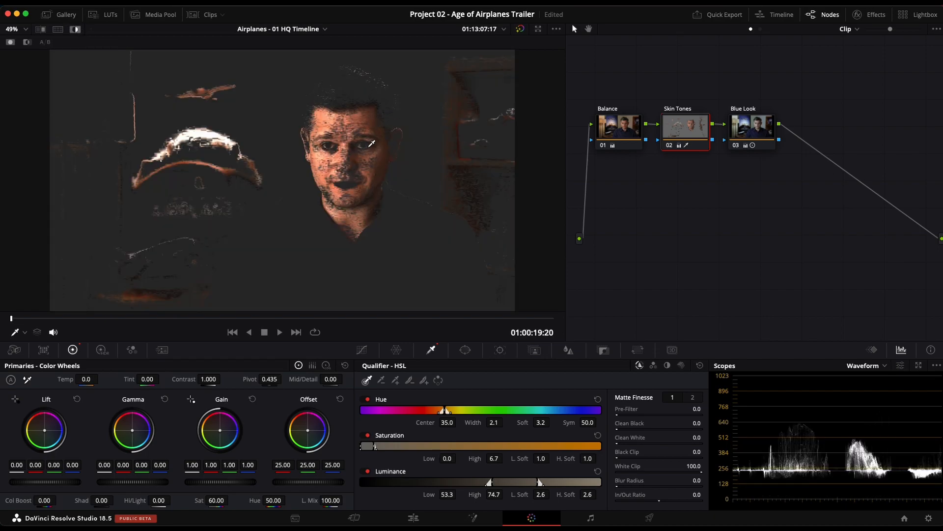
click(465, 350)
click(376, 428)
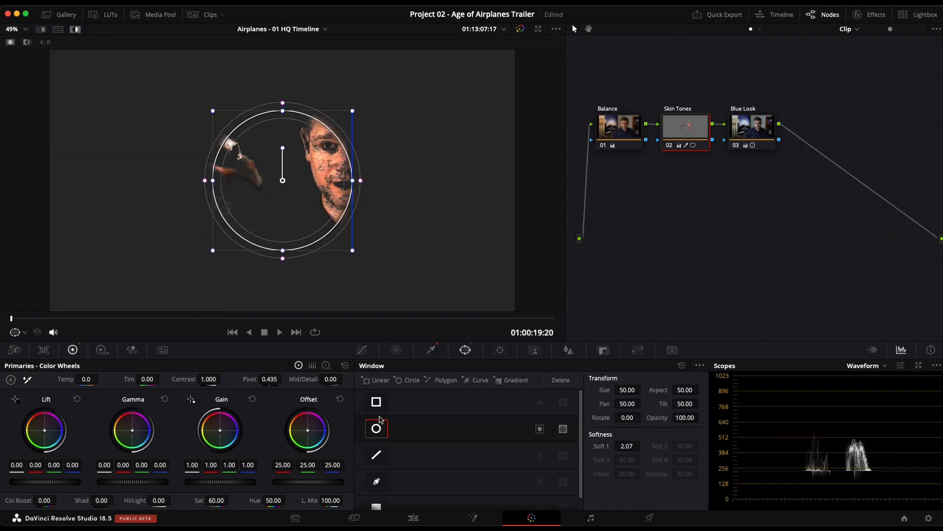
drag(318, 150, 396, 152)
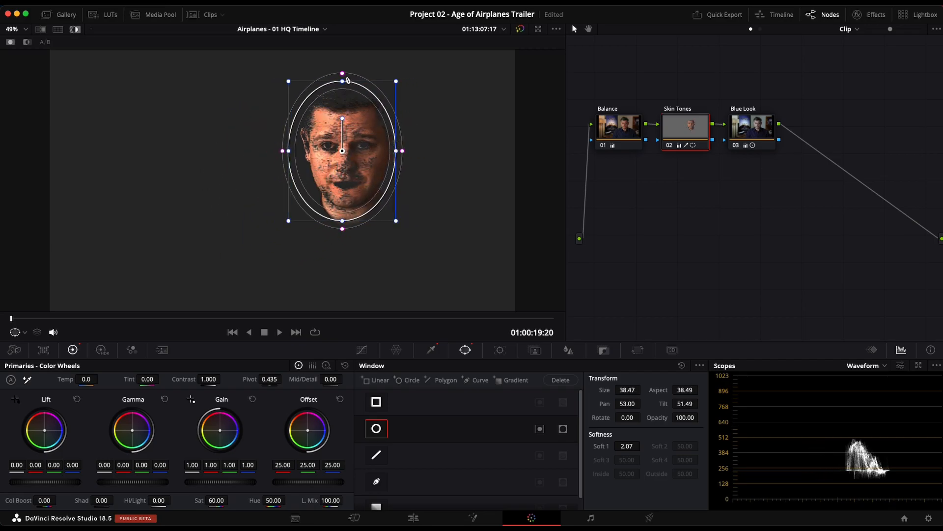
drag(343, 80, 343, 87)
drag(367, 159, 372, 162)
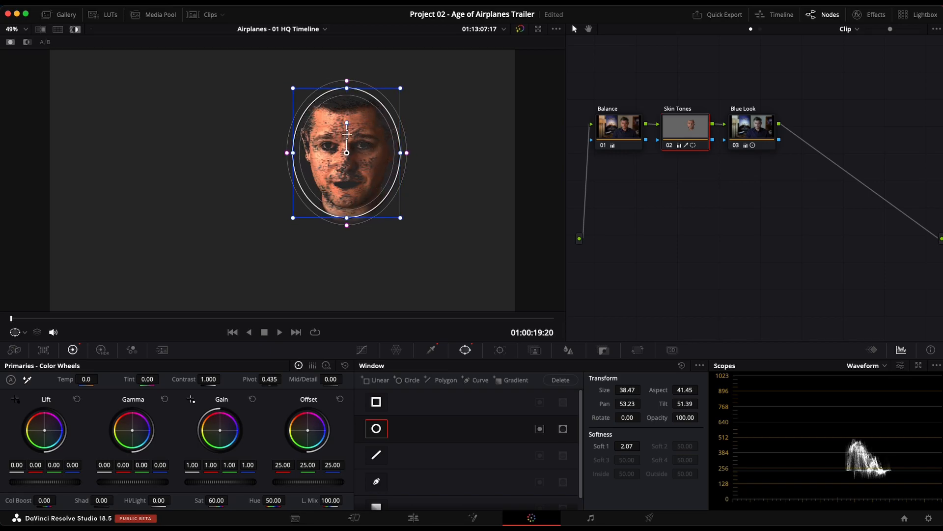
drag(346, 124, 345, 122)
drag(347, 123, 349, 123)
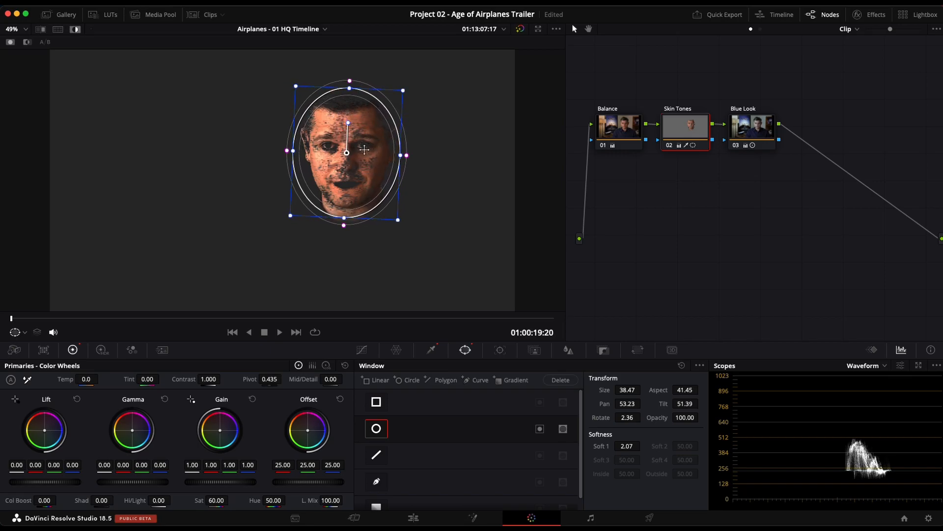
drag(408, 156, 374, 136)
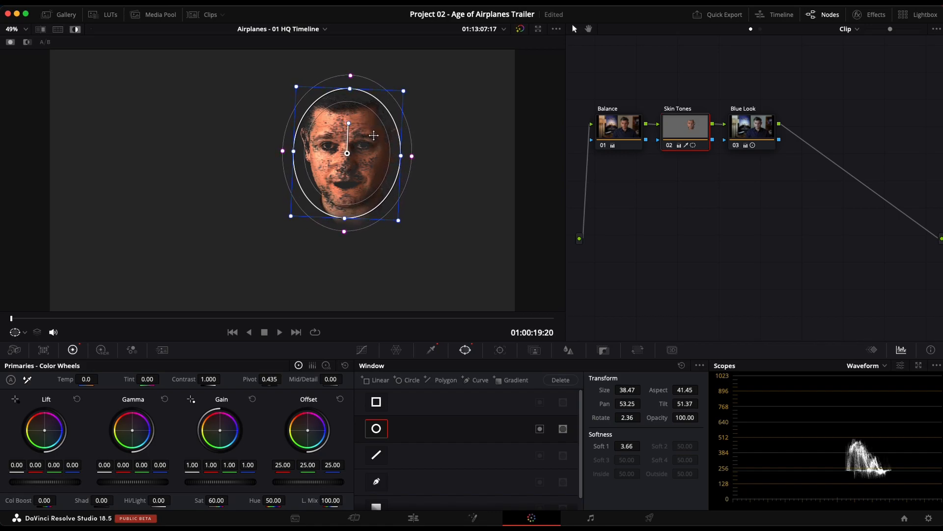
click(500, 350)
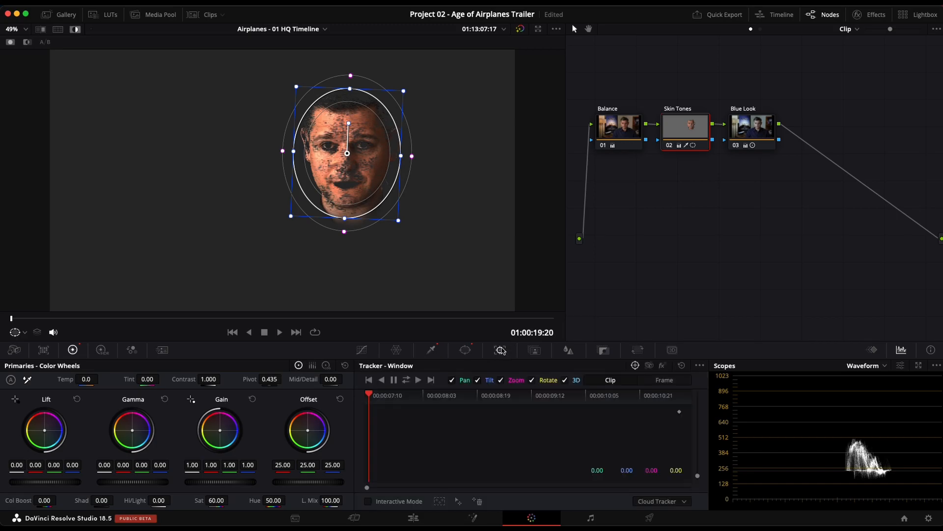
click(406, 381)
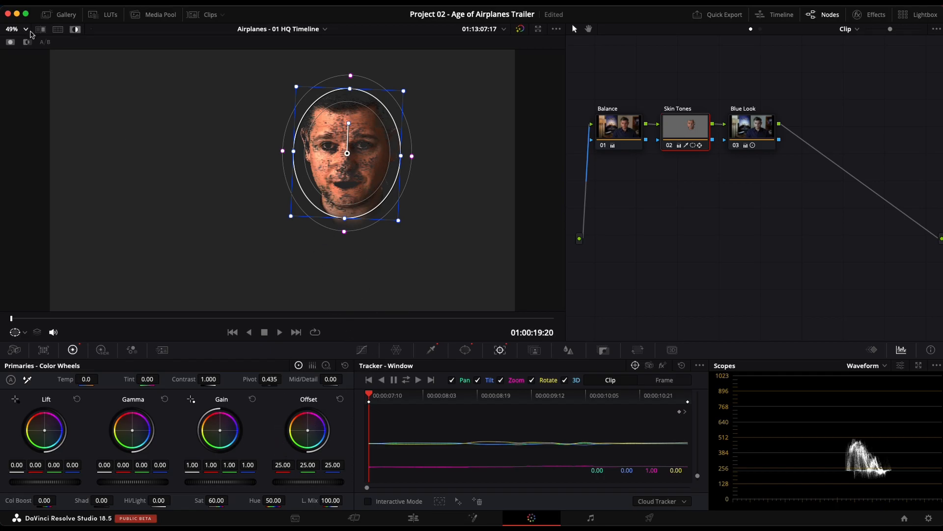
- Hide the highlight and window overlay, and warm the Skin Tones node's Offset to 26.74, 24.57, 23.15
click(74, 30)
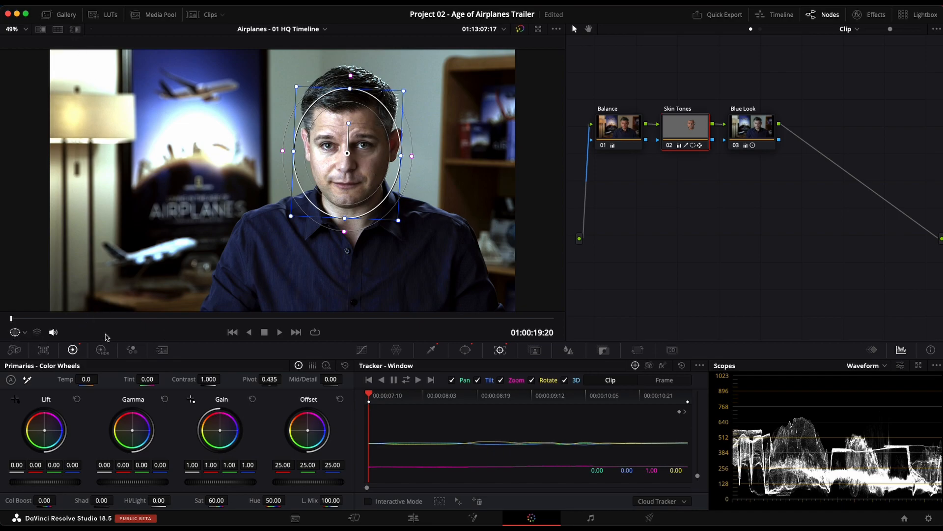
click(15, 332)
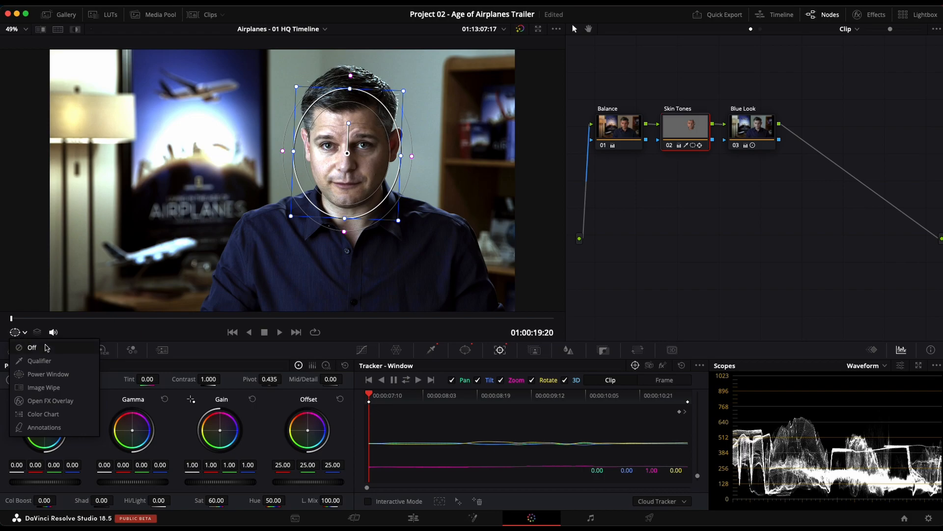
click(32, 347)
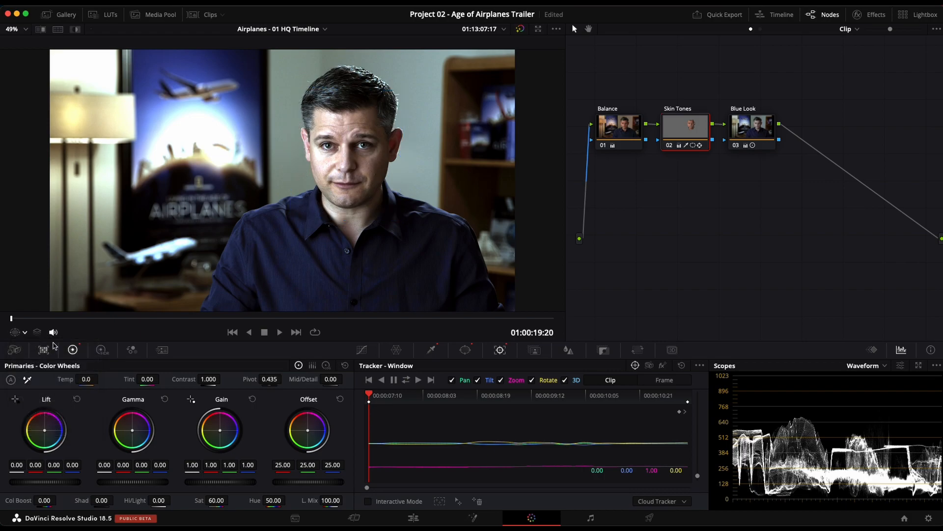
drag(308, 433, 303, 426)
double_click(308, 431)
- Add a parallel node to the Blue Look node
mouse_move(755, 125)
drag(661, 218, 680, 223)
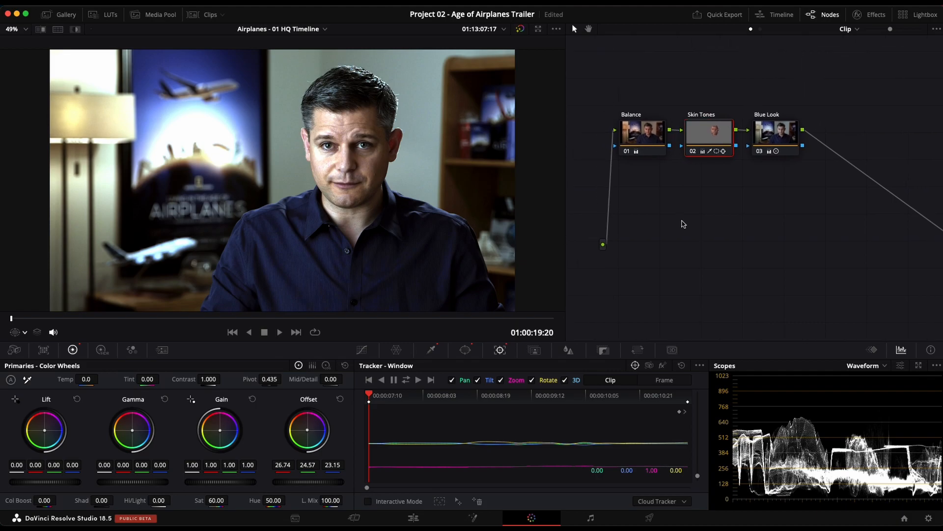
click(760, 131)
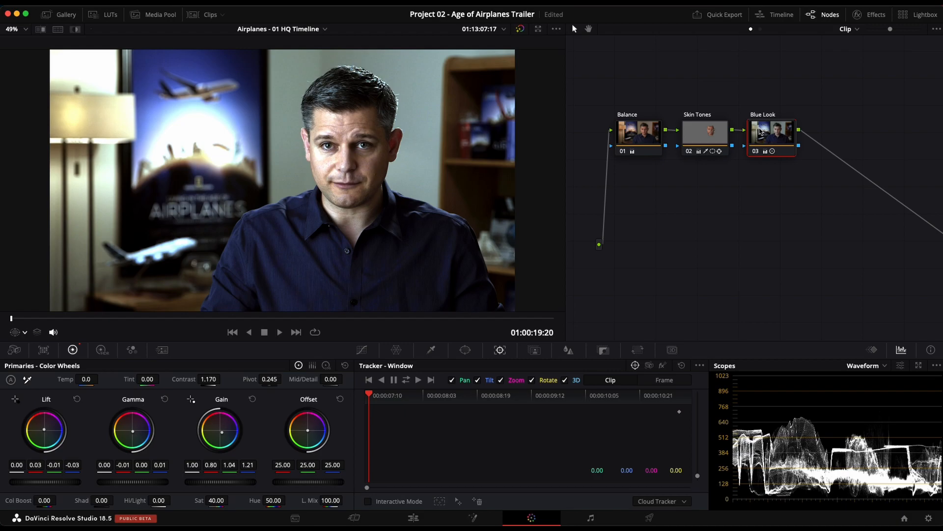
right_click(760, 131)
mouse_move(830, 179)
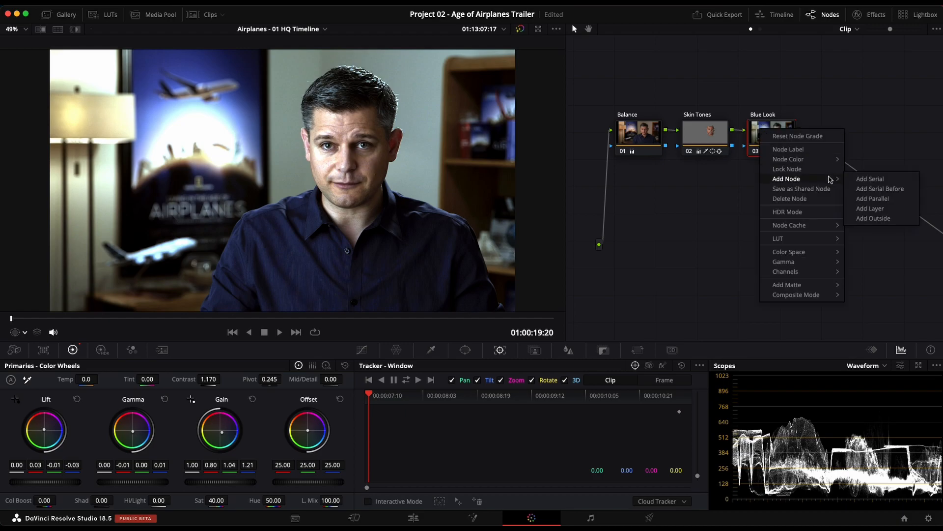
click(892, 199)
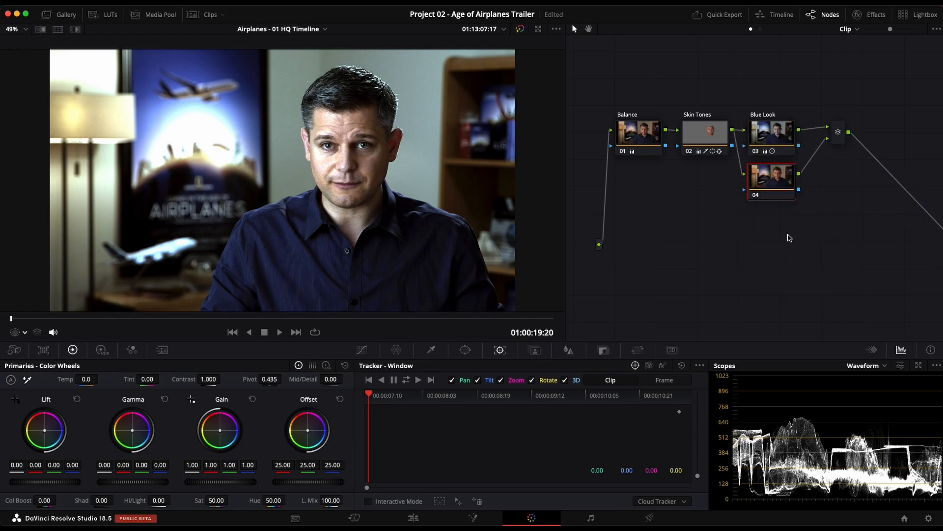
- Arrange the node graph so Blue Look sits above and the new node 04 below the line of the Skin Tones node
drag(890, 28, 902, 29)
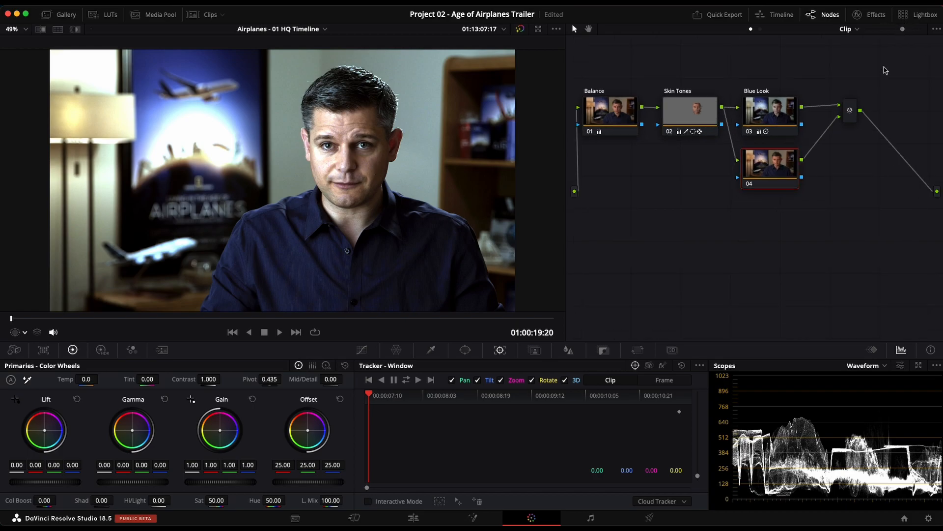
mouse_move(753, 221)
mouse_down()
mouse_move(778, 237)
mouse_move(761, 239)
mouse_up()
drag(814, 252, 784, 114)
click(828, 200)
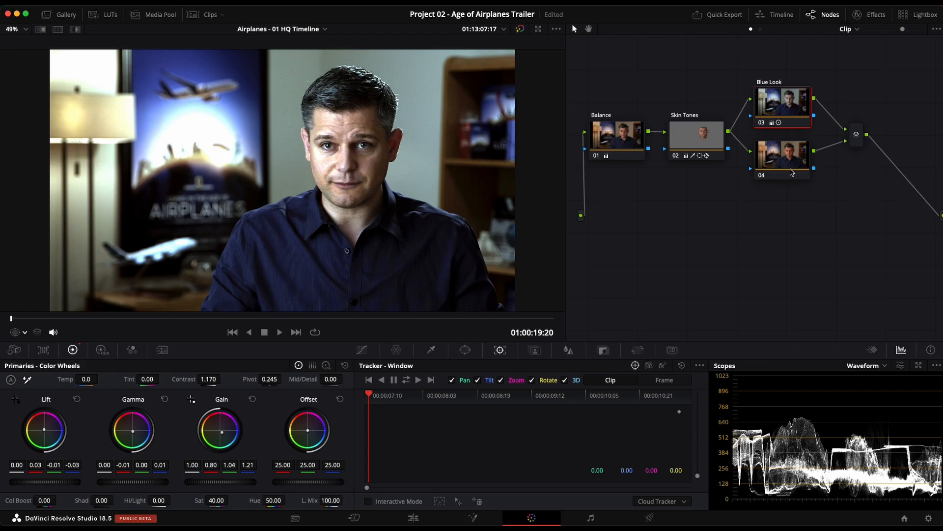
drag(792, 173, 793, 181)
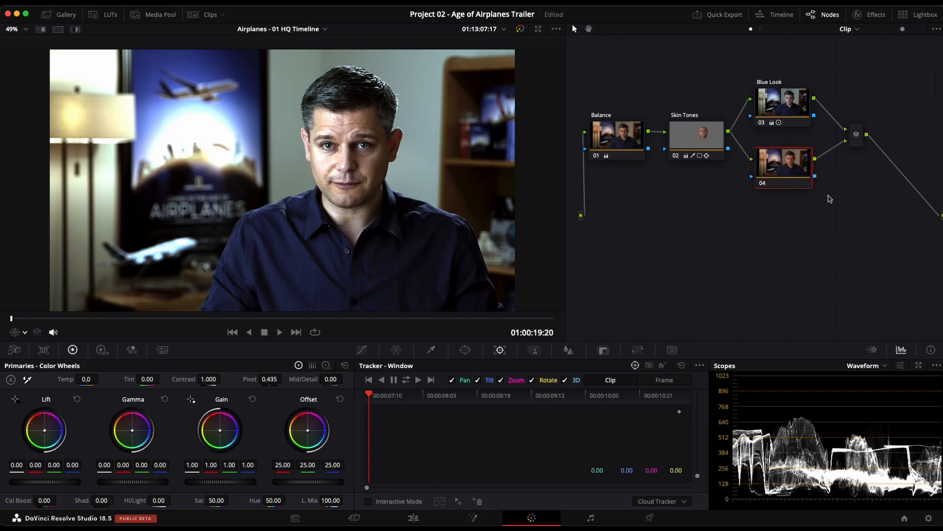
- Copy the Skin Tones node's grade and paste it onto the empty parallel node 04
click(697, 134)
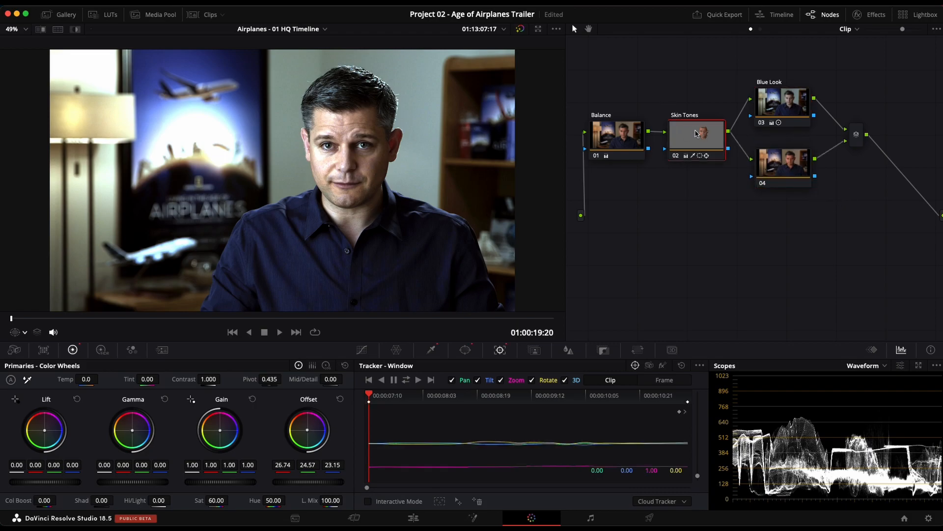
mouse_move(701, 149)
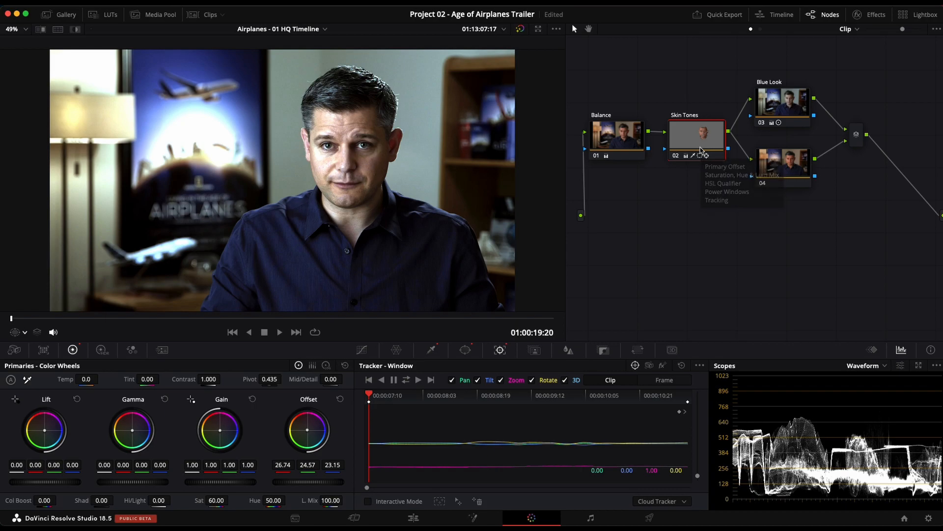
click(789, 165)
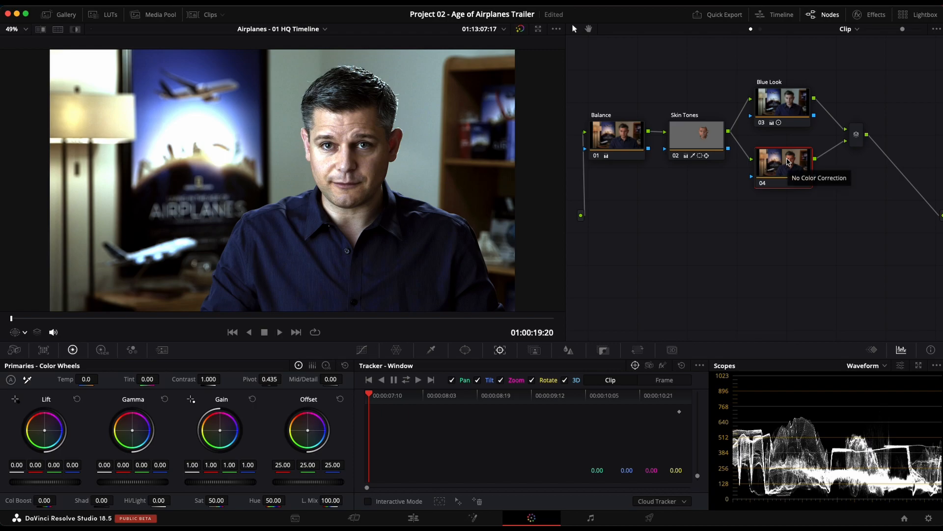
key(super+v)
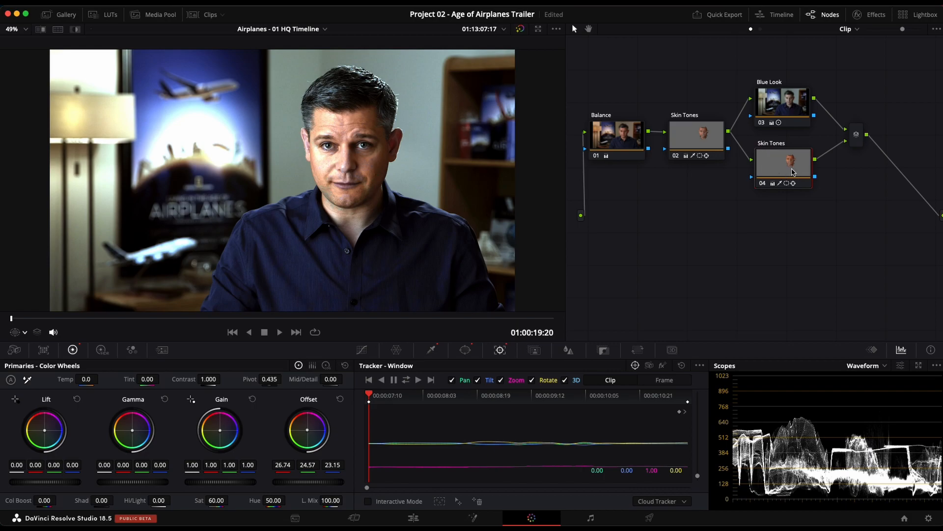
- Delete the original Skin Tones node after Balance, and move the two parallel nodes closer to the Balance node
click(683, 131)
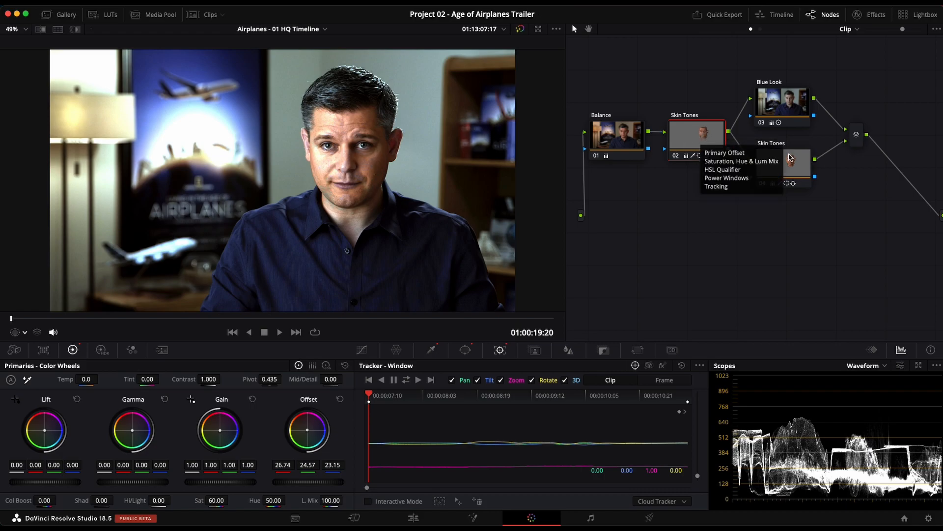
key(Delete)
drag(831, 248, 781, 96)
drag(784, 104, 744, 105)
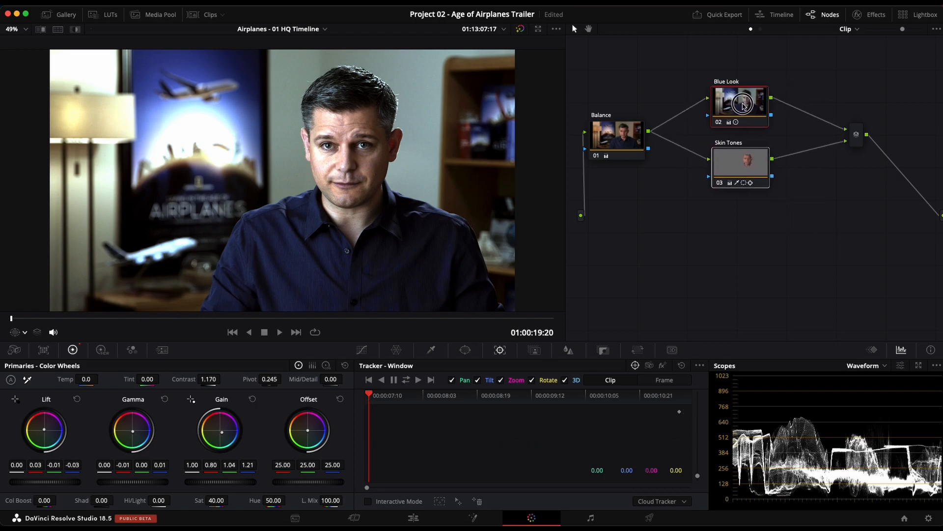
click(820, 216)
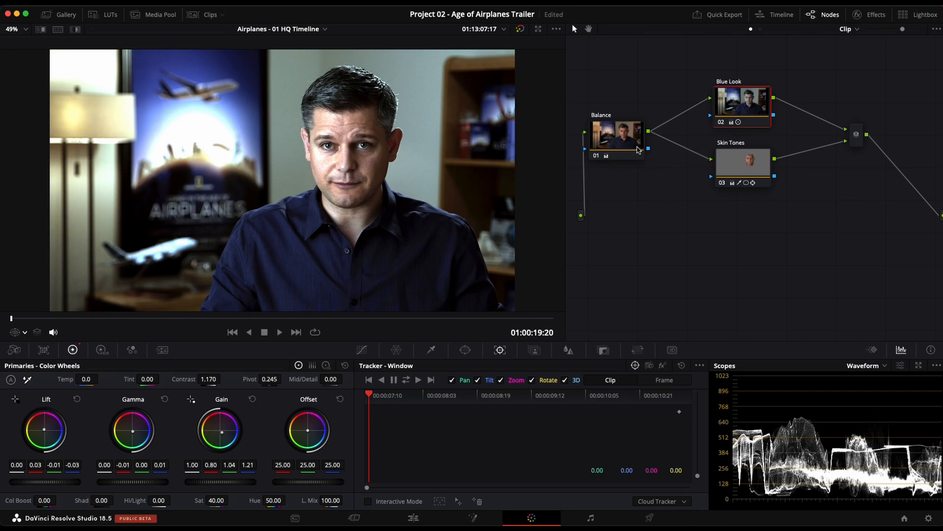
drag(629, 149, 633, 143)
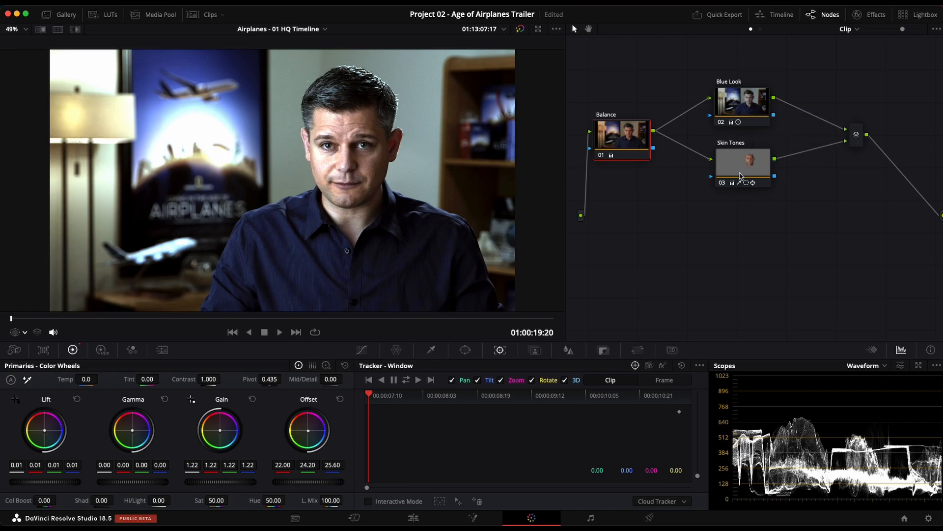
mouse_move(747, 184)
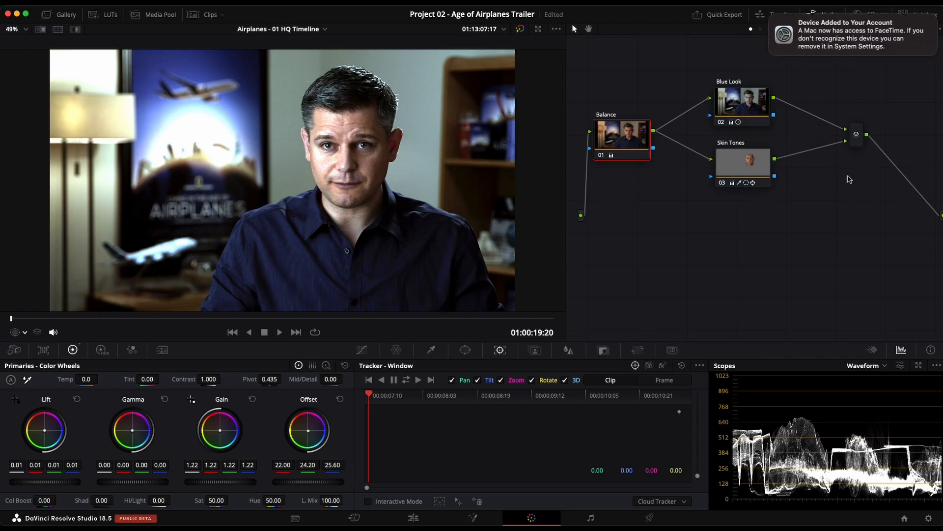
click(771, 15)
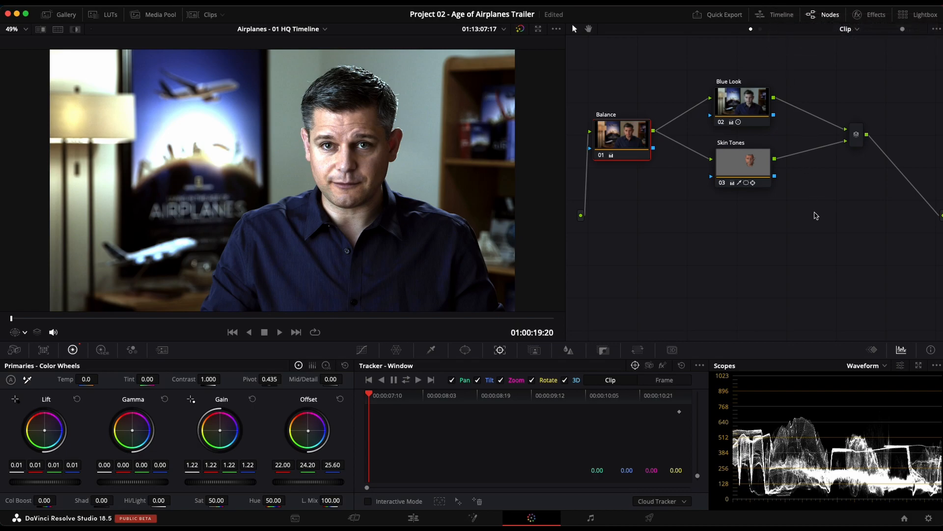
scroll(726, 228, up, 1)
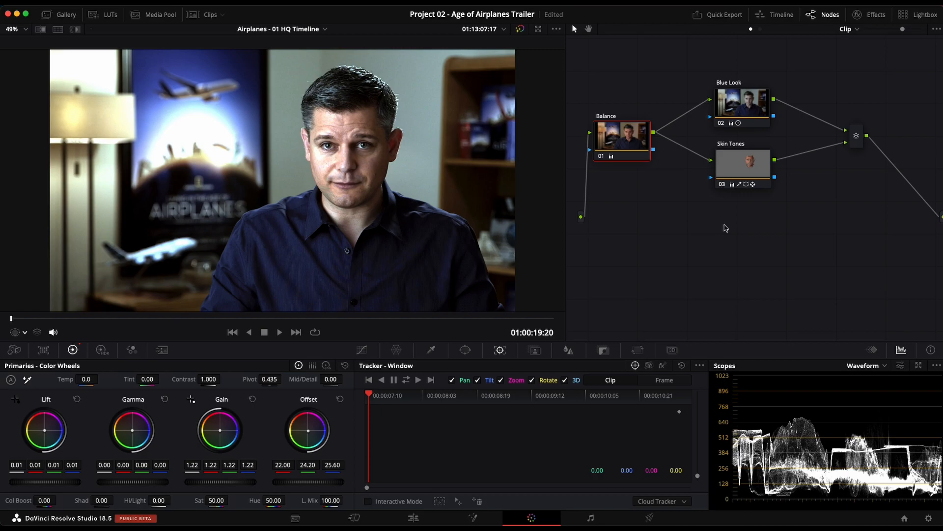
click(858, 141)
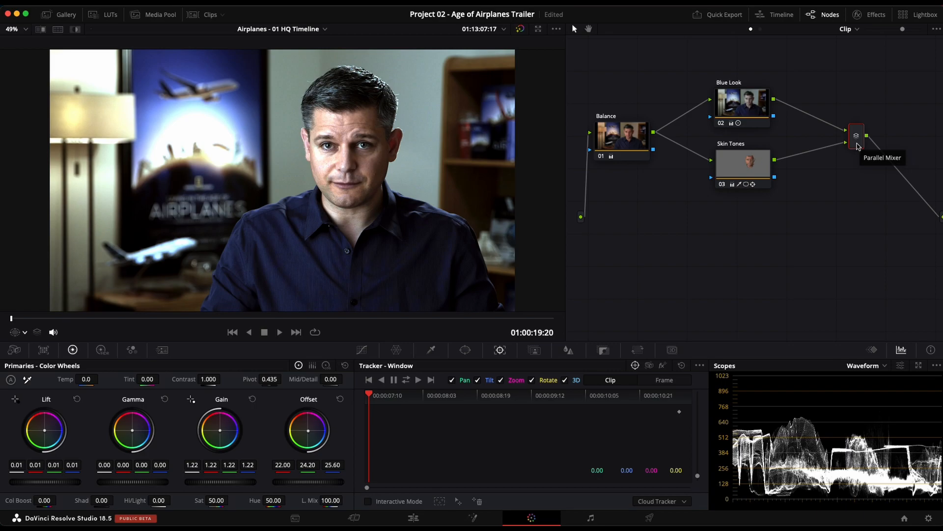
right_click(857, 142)
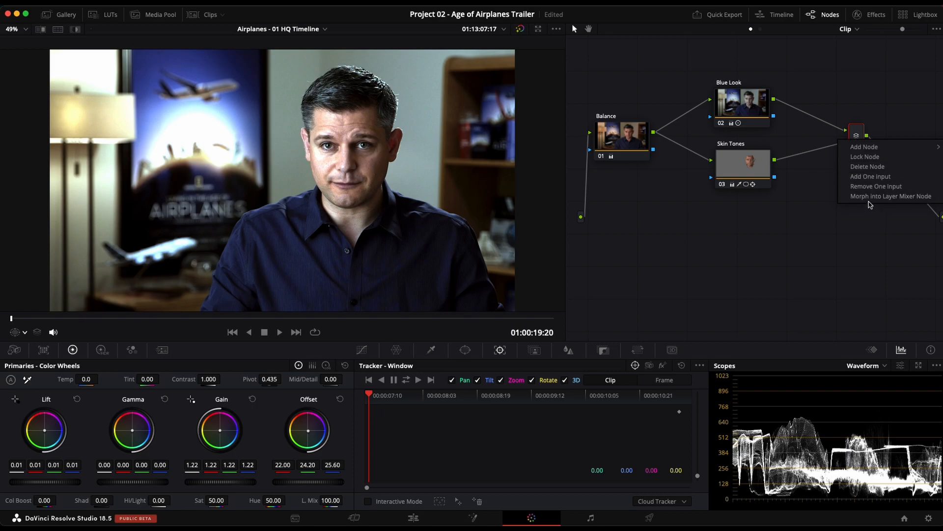
click(862, 236)
right_click(859, 144)
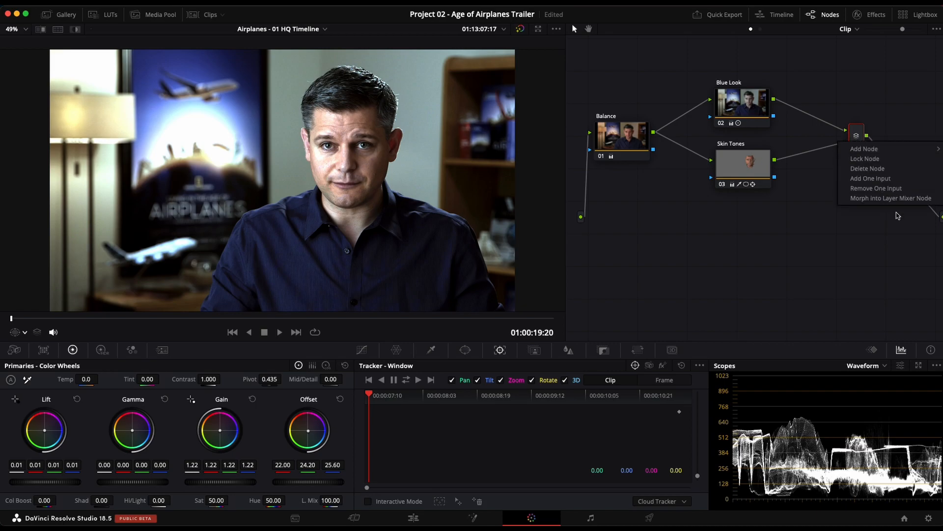
click(784, 249)
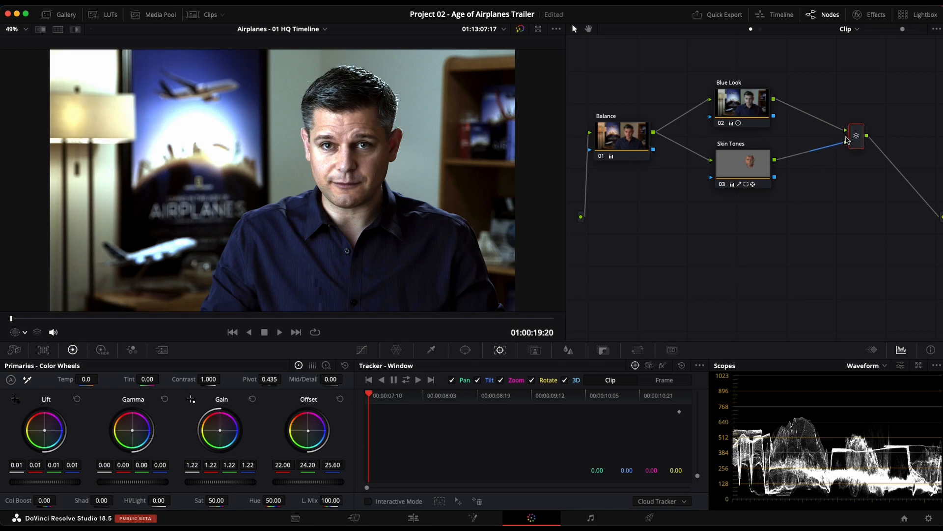
- Morph the Parallel Mixer into a Layer Mixer node and check the face close up and in full screen
right_click(856, 137)
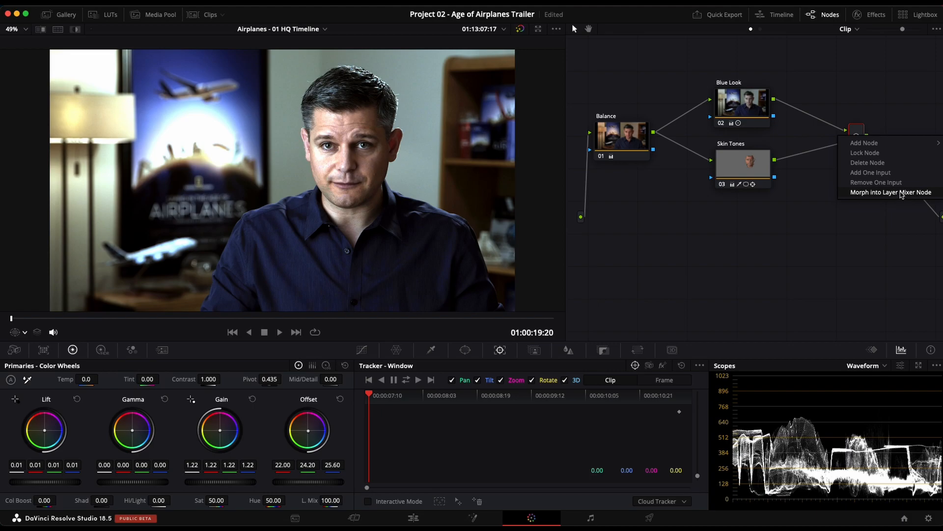
click(902, 193)
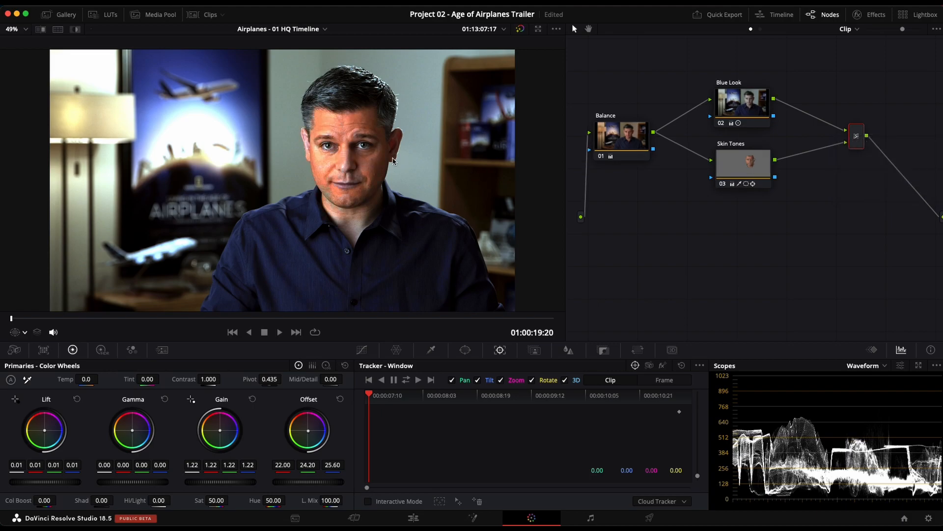
scroll(293, 167, up, 5)
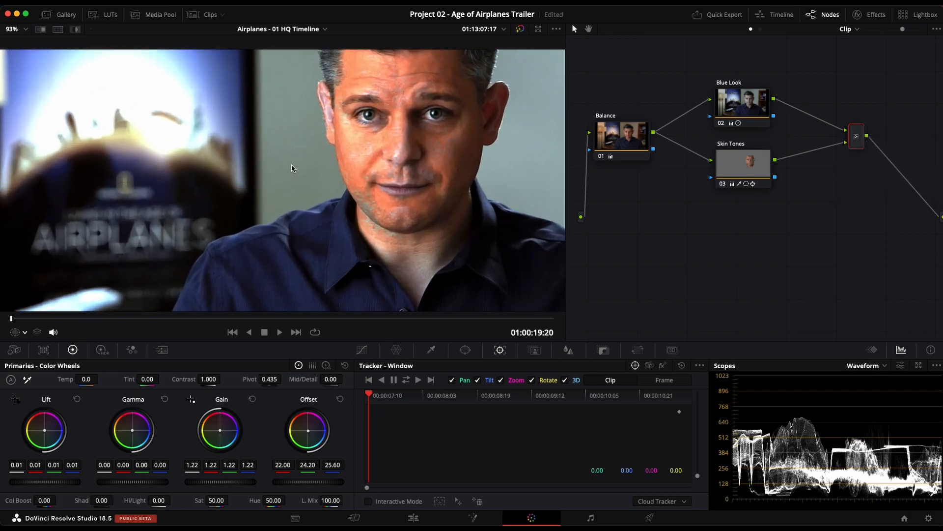
scroll(362, 221, down, 5)
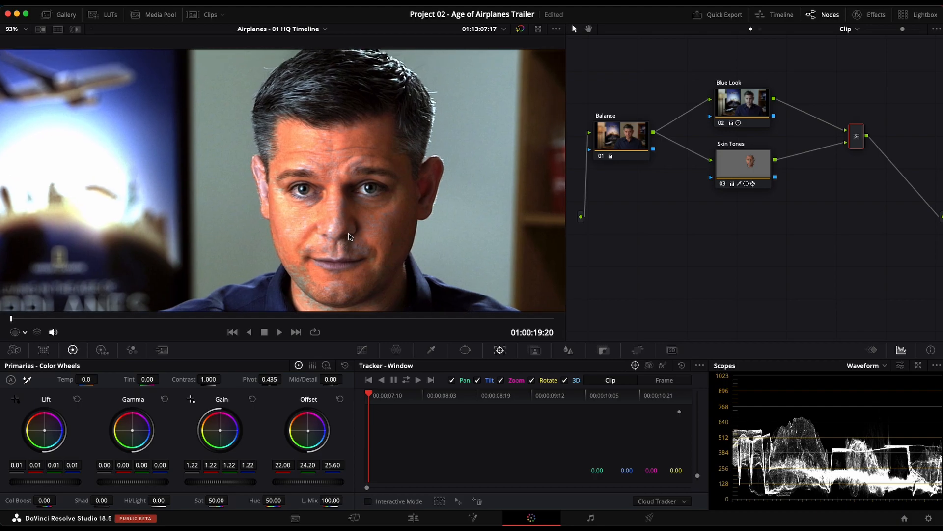
key(super+f)
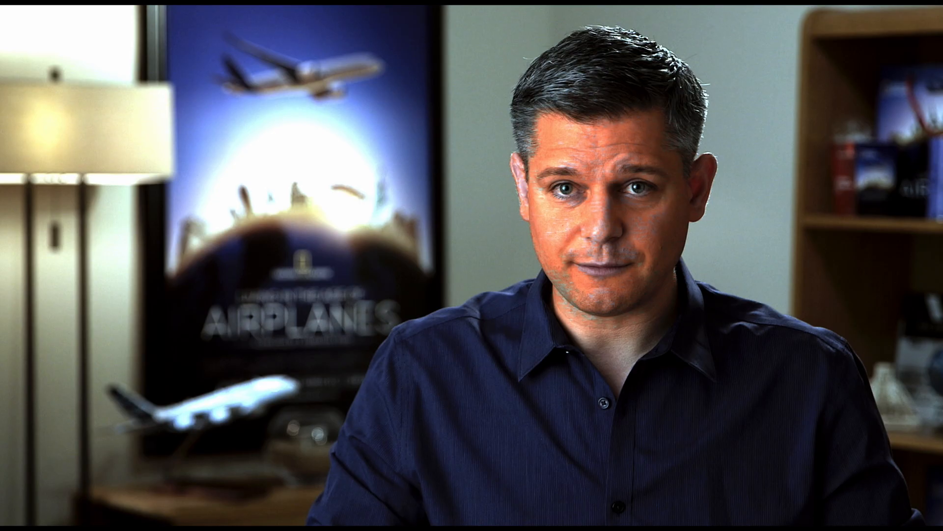
key(super+f)
- Set the Skin Tones node's Key Output gain to 0.300
click(754, 174)
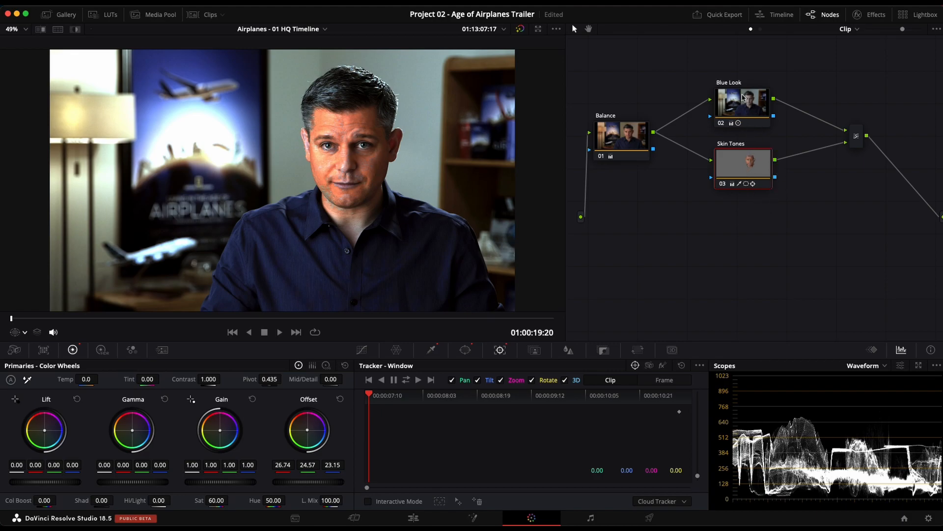
mouse_move(747, 179)
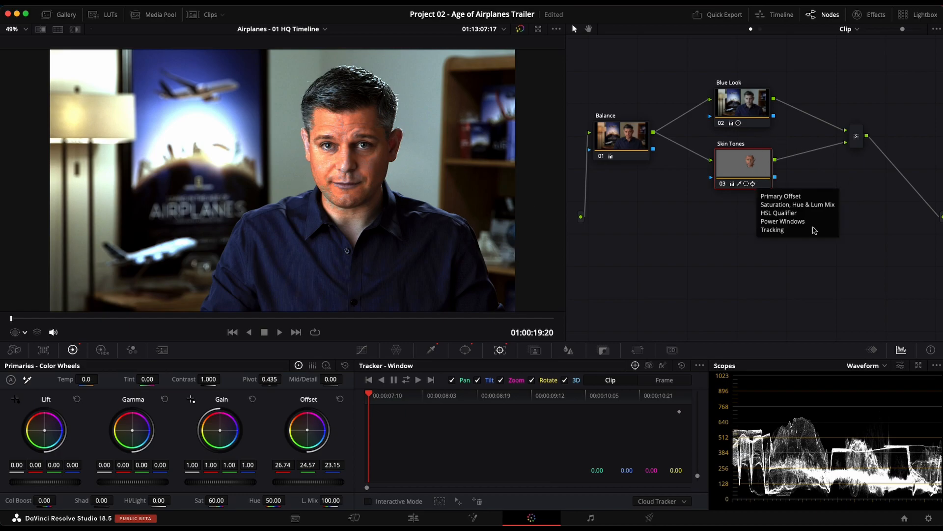
click(612, 351)
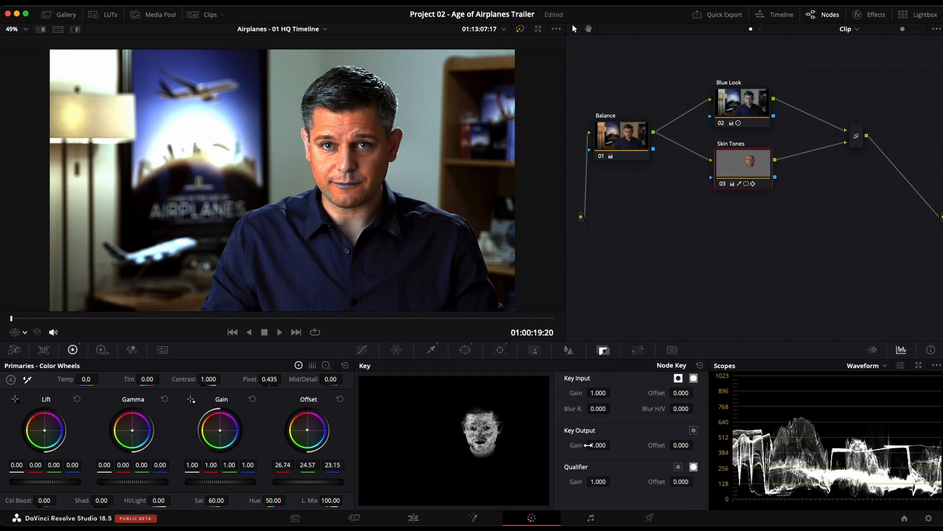
click(602, 445)
text(0.3)
key(Return)
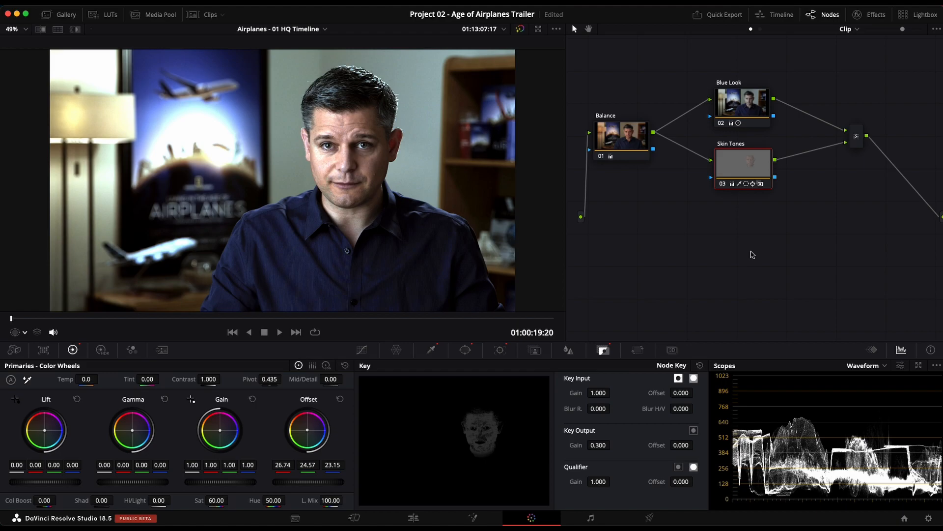
- On the Edit page, move the playhead to the end of the timeline and hide the Media Pool
mouse_move(759, 174)
mouse_move(750, 92)
click(424, 519)
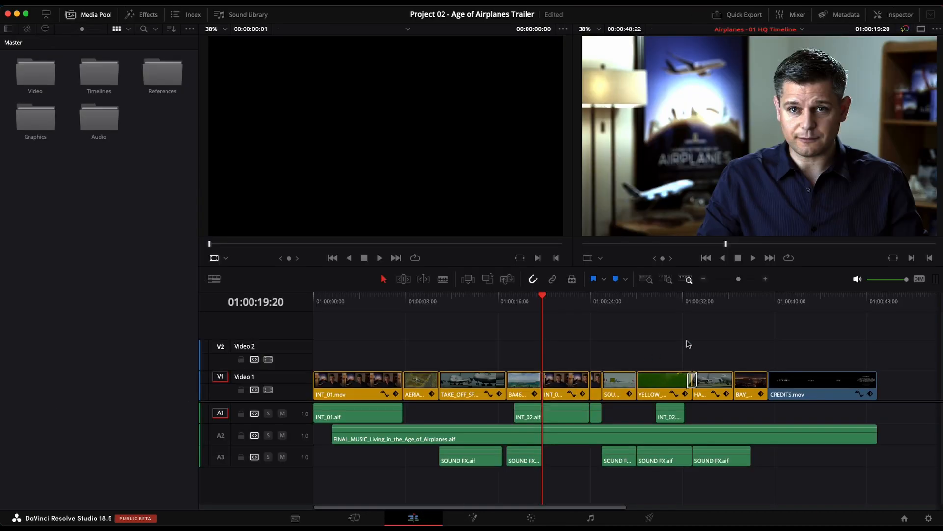
drag(618, 303, 632, 304)
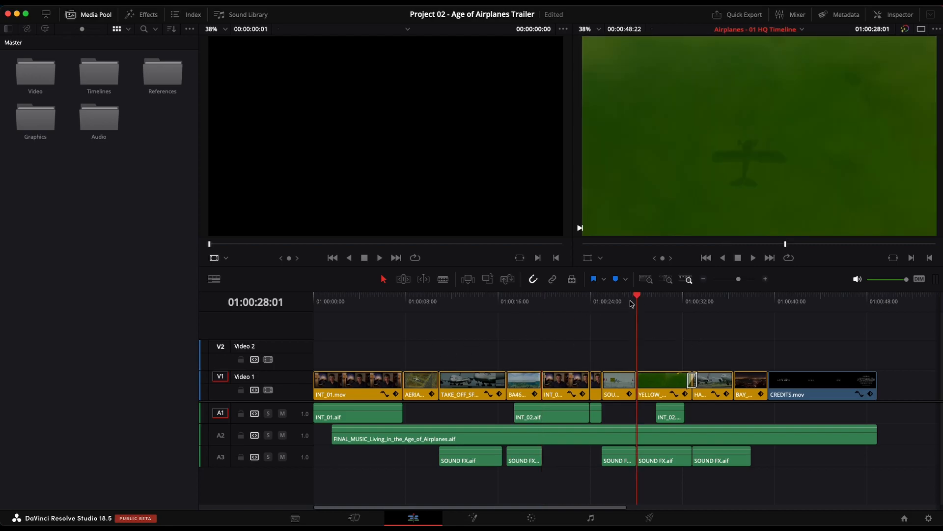
key(End)
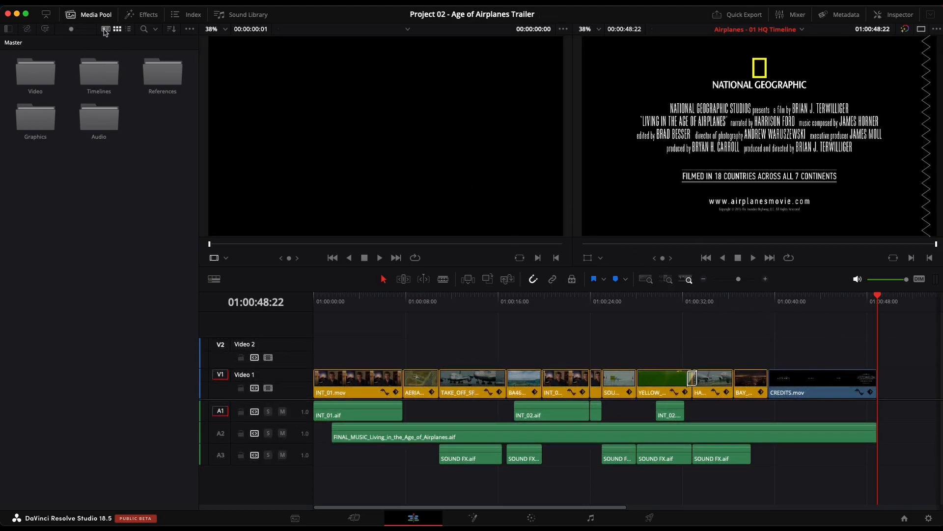
click(77, 15)
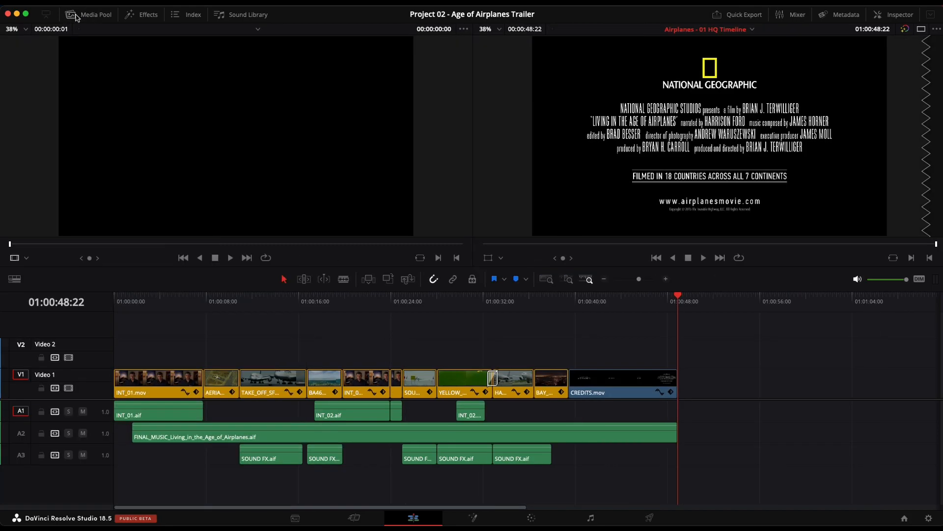
- Add a Grey Scale generator to Video 1 directly after the CREDITS clip and fit the whole timeline in view
click(132, 16)
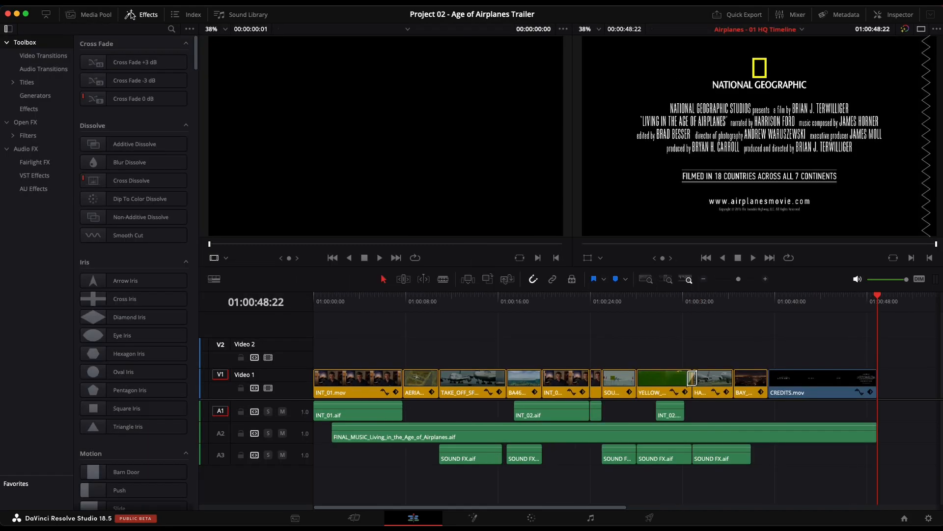
click(29, 96)
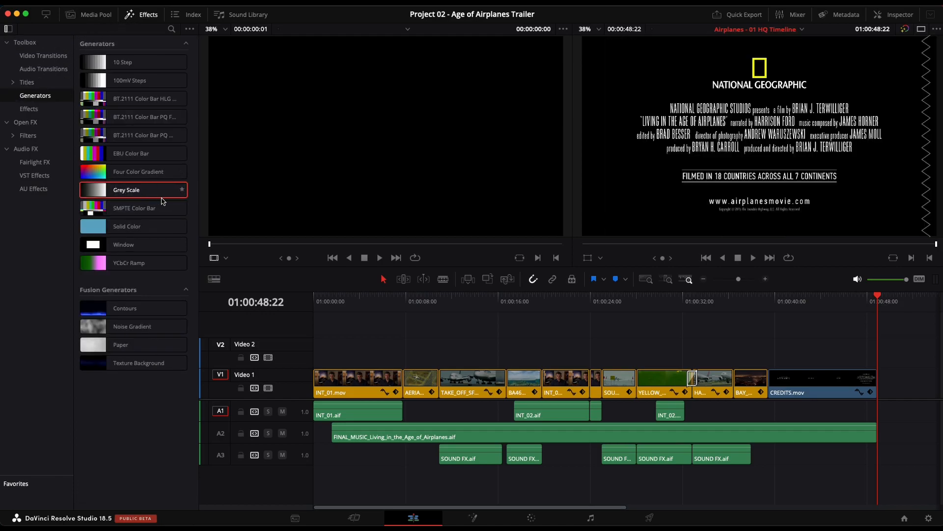
drag(100, 191, 889, 386)
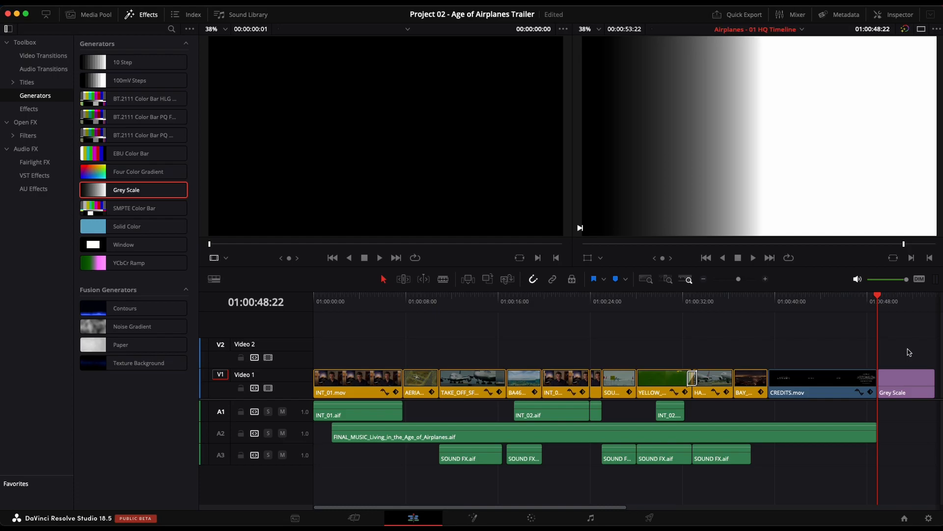
key(shift+z)
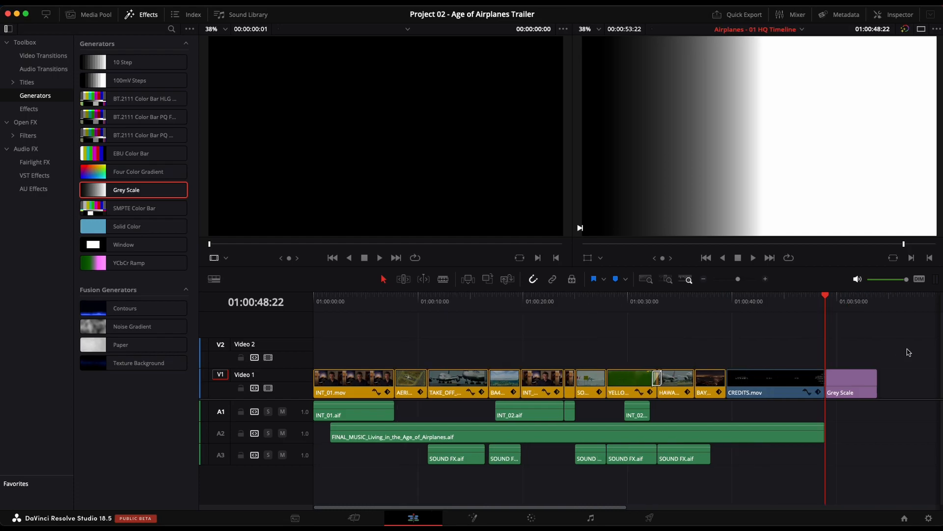
click(143, 20)
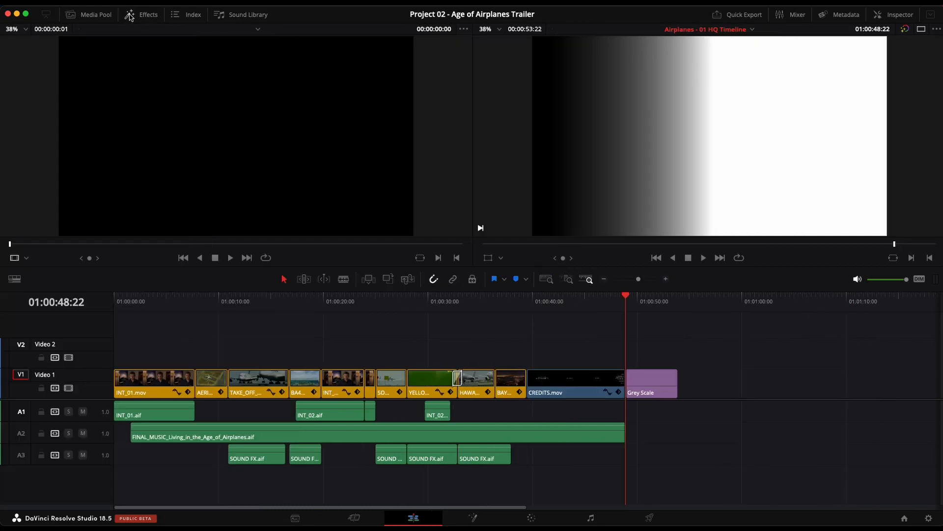
- Turn the generator clip at the end of the timeline into a compound clip named Grey Scale
click(647, 302)
click(673, 386)
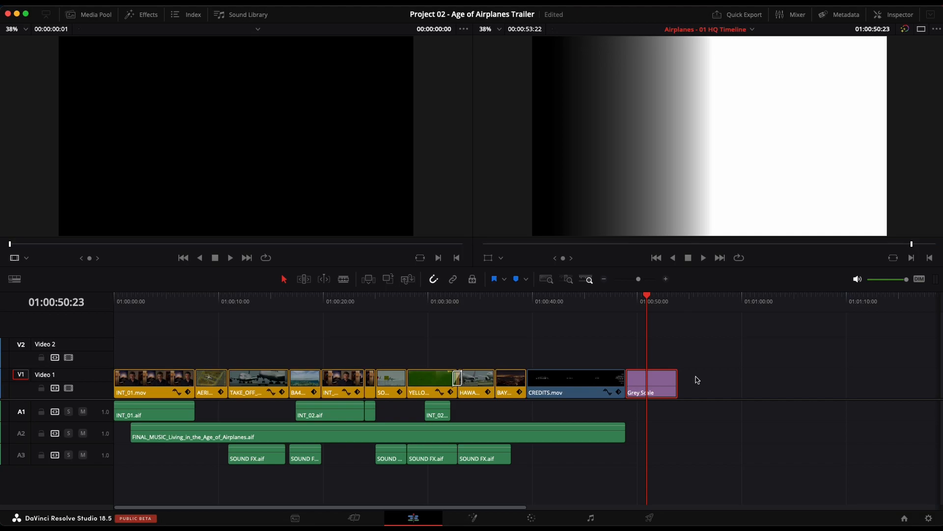
right_click(660, 376)
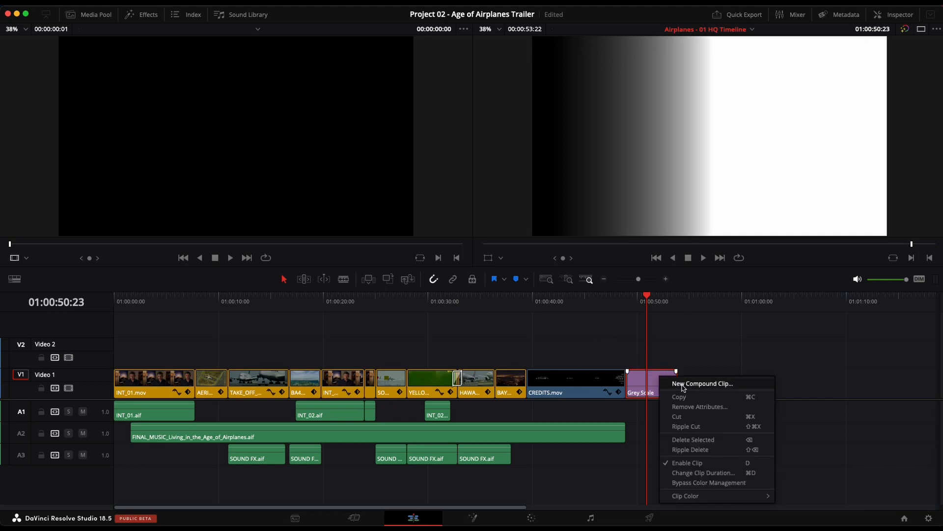
click(723, 387)
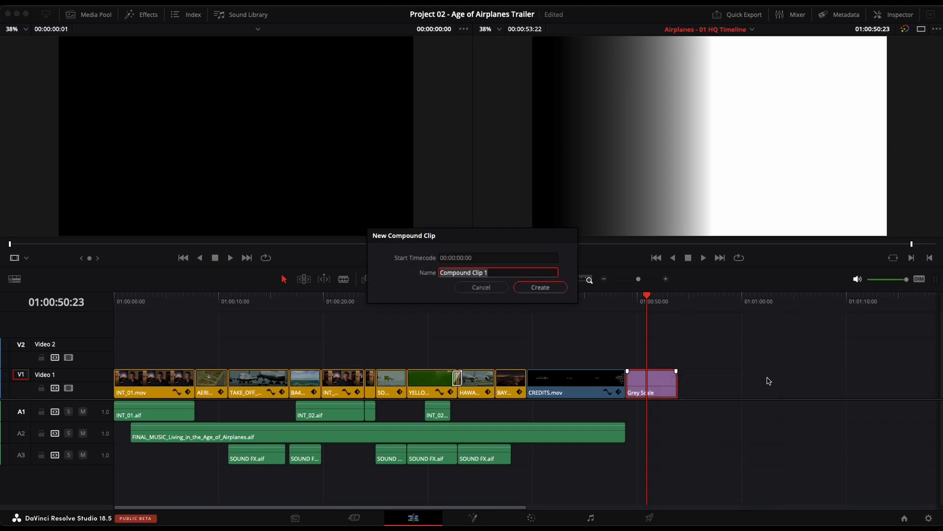
text(Grey Scale)
key(Return)
click(768, 379)
click(649, 381)
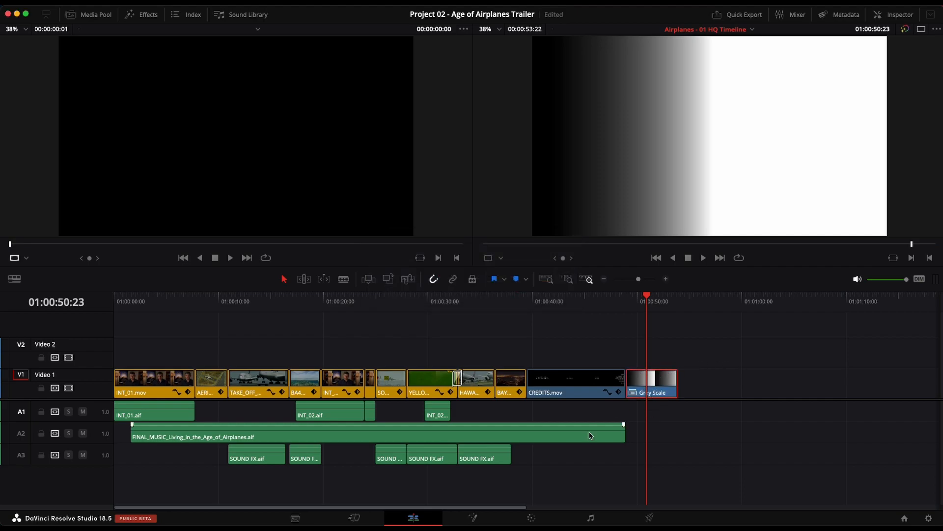
- On the Color page, step back through the clips to the interview shot and return to the Grey Scale clip
click(531, 519)
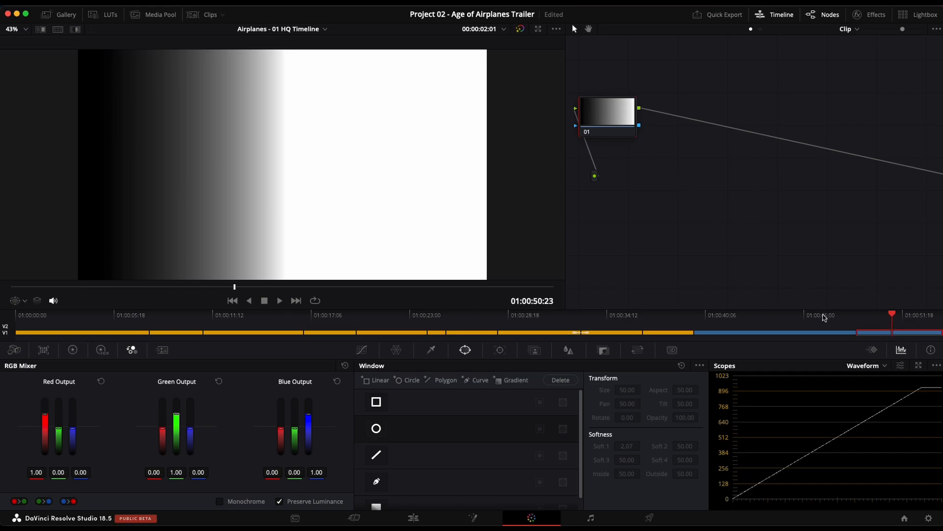
key(Up)
key(Up)
key(Up)
key(Up)
key(Up)
key(Up)
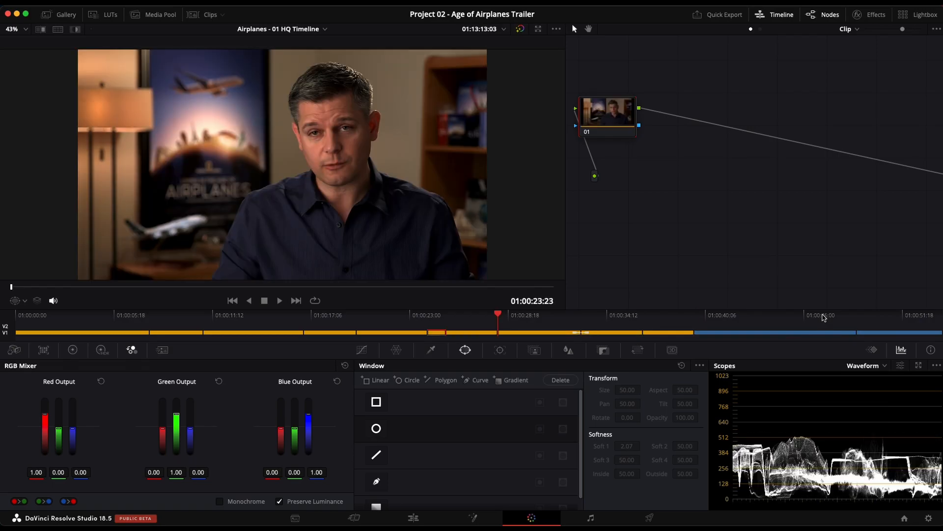
key(Down)
key(Down)
key(Down)
key(Down)
key(Down)
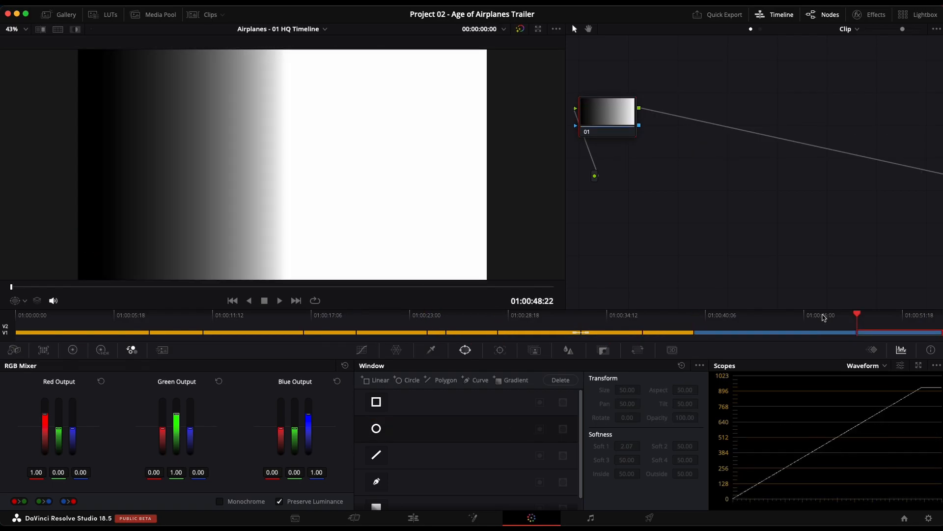
- Hide the Color page timeline, shrink the node graph view and place node 01 between the source and the output
click(770, 14)
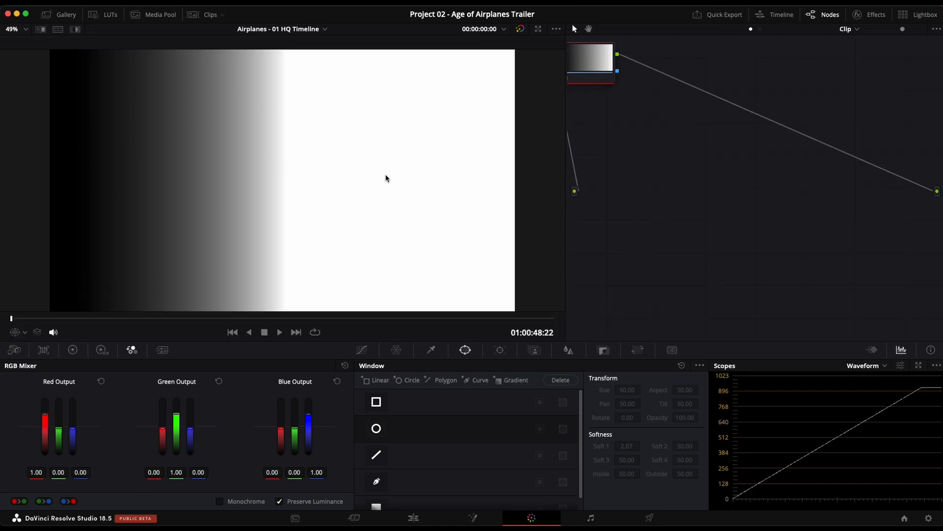
drag(905, 30, 866, 29)
drag(673, 130, 662, 129)
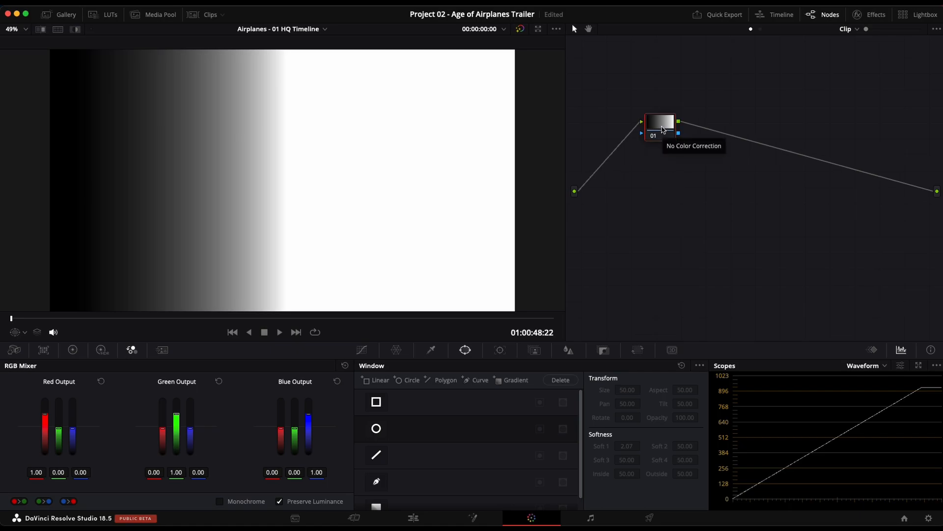
- Add a serial node after node 01, a parallel node beside it, and a layer node below those
key(alt+s)
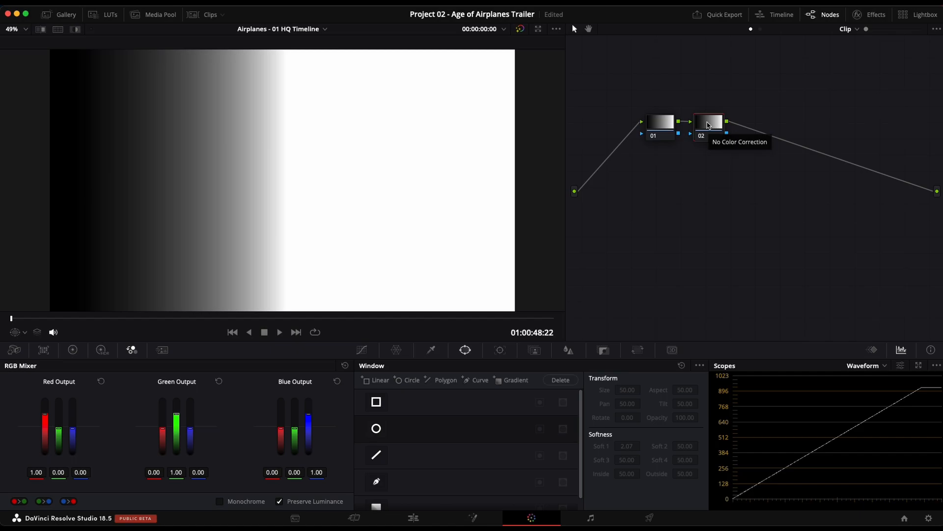
key(alt+p)
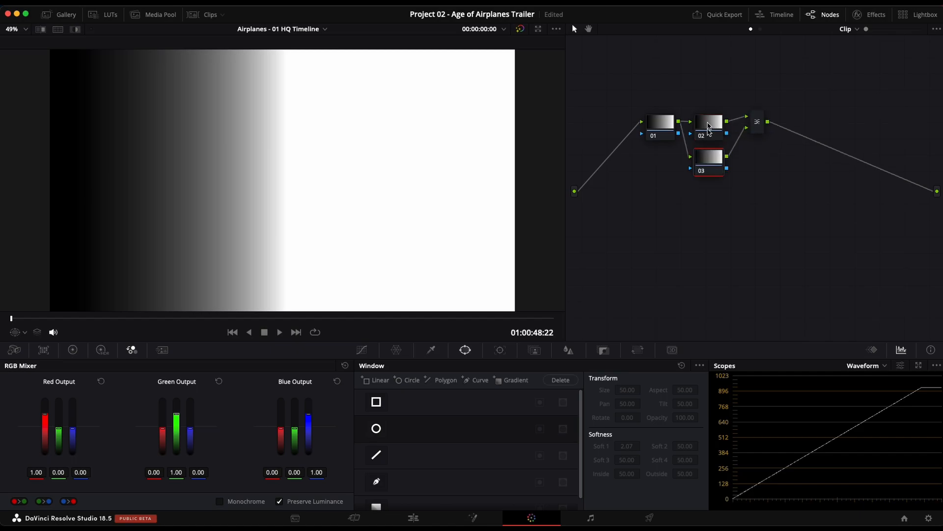
right_click(709, 165)
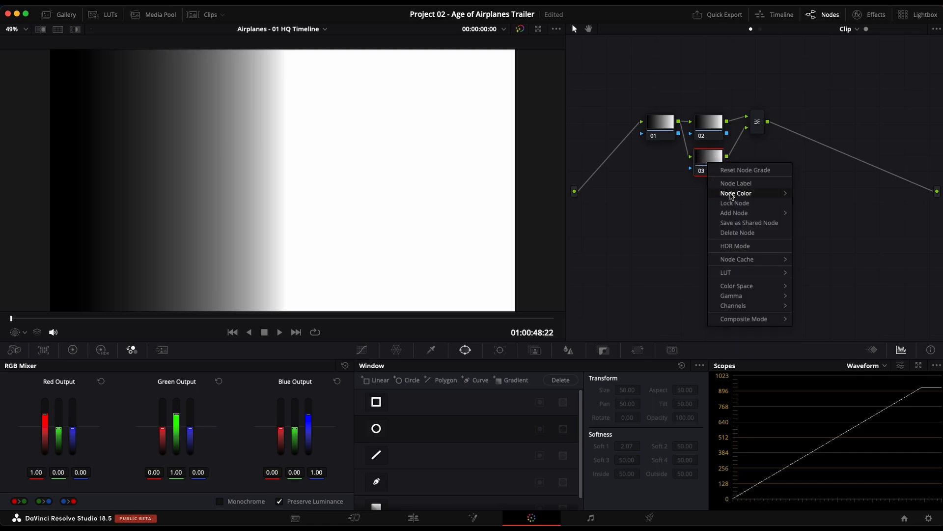
mouse_move(775, 213)
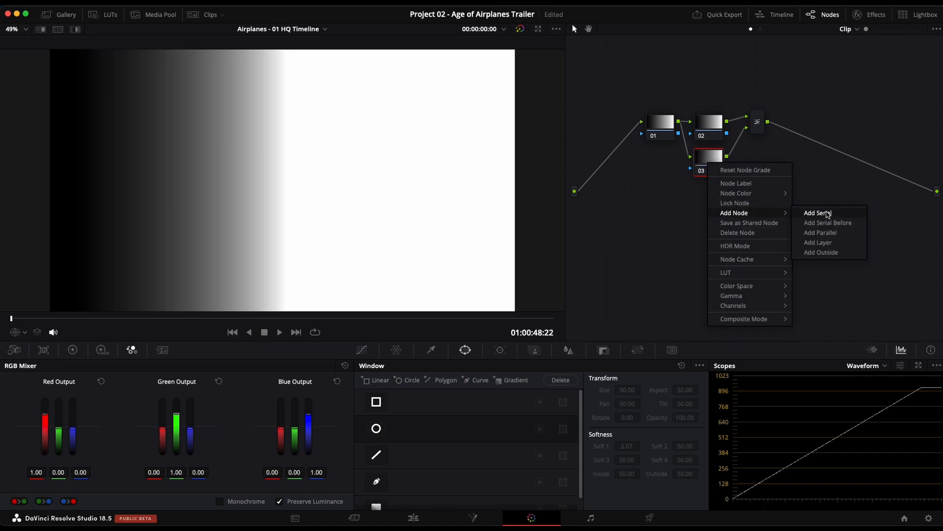
click(820, 242)
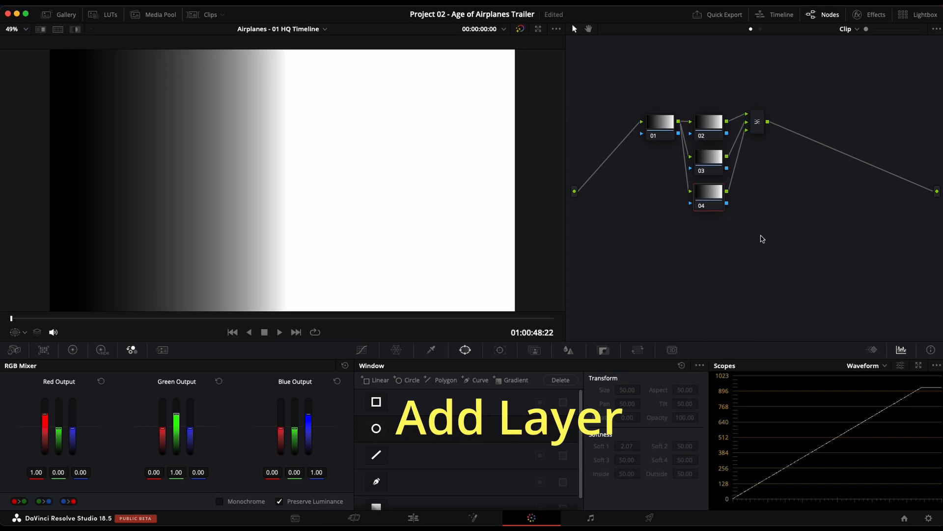
- Enlarge the node graph and spread nodes 02, 03 and 04 into an evenly spaced column between node 01 and the mixer
drag(866, 29, 891, 29)
drag(810, 205, 874, 242)
drag(808, 297, 755, 61)
drag(840, 206, 836, 232)
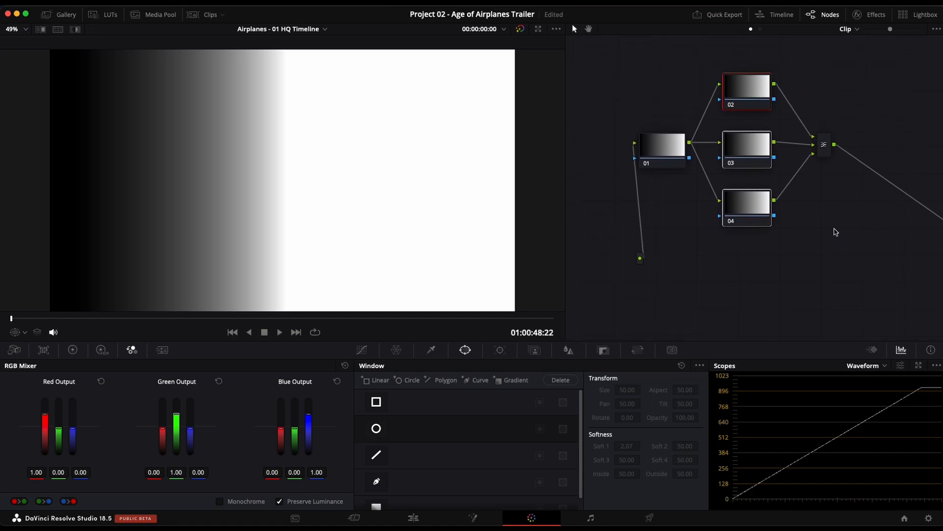
click(847, 235)
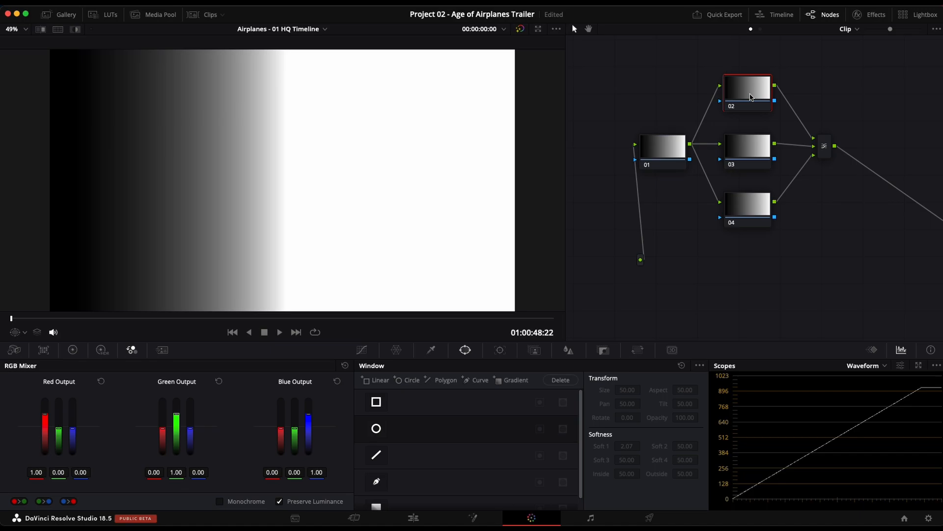
- Label node 02 Red, node 03 Green and node 04 Blue
key(Return)
click(753, 155)
click(752, 201)
- Add a circular window with visible on-screen controls to the Blue node and raise its Blue Output blue channel to 2.00
click(73, 350)
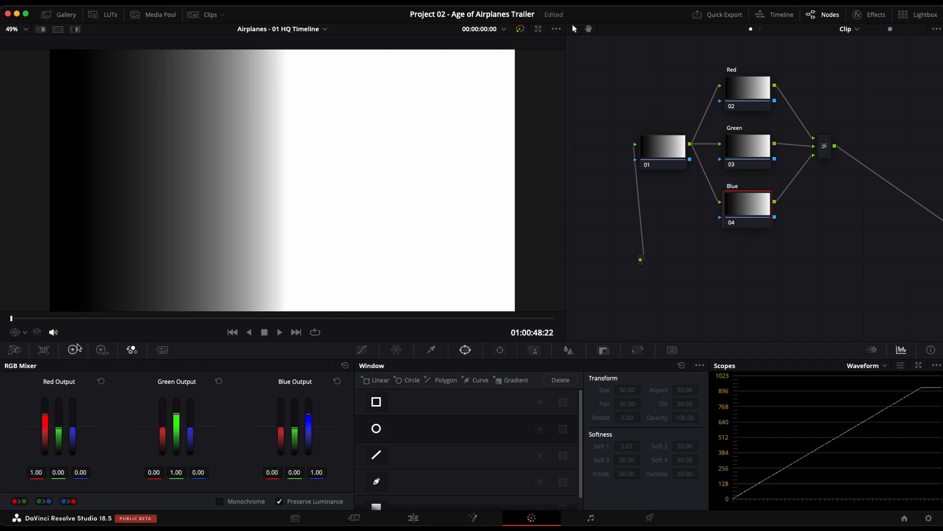
click(377, 428)
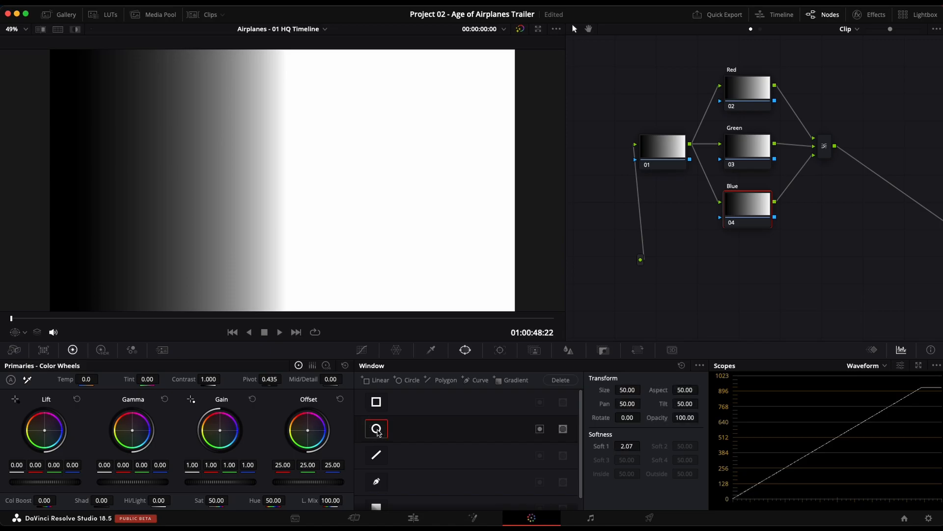
click(20, 334)
click(24, 374)
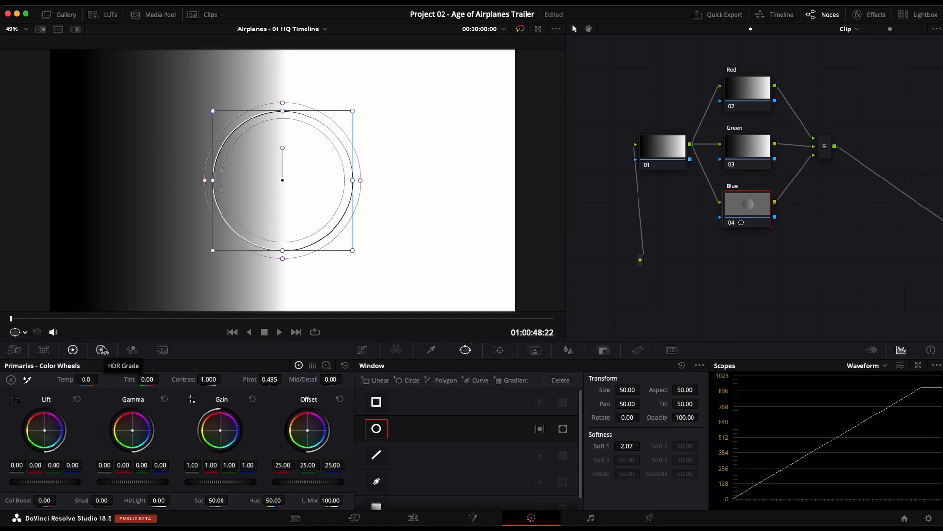
click(131, 349)
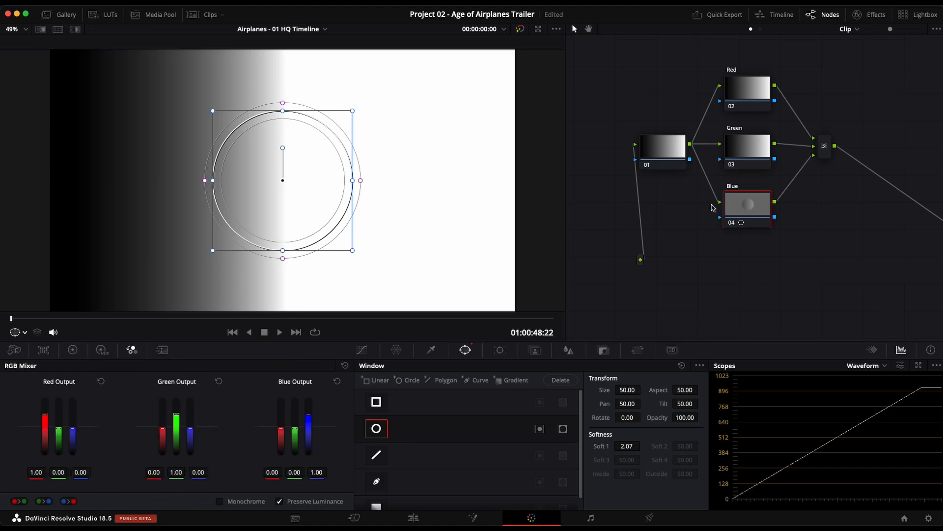
drag(310, 416, 315, 378)
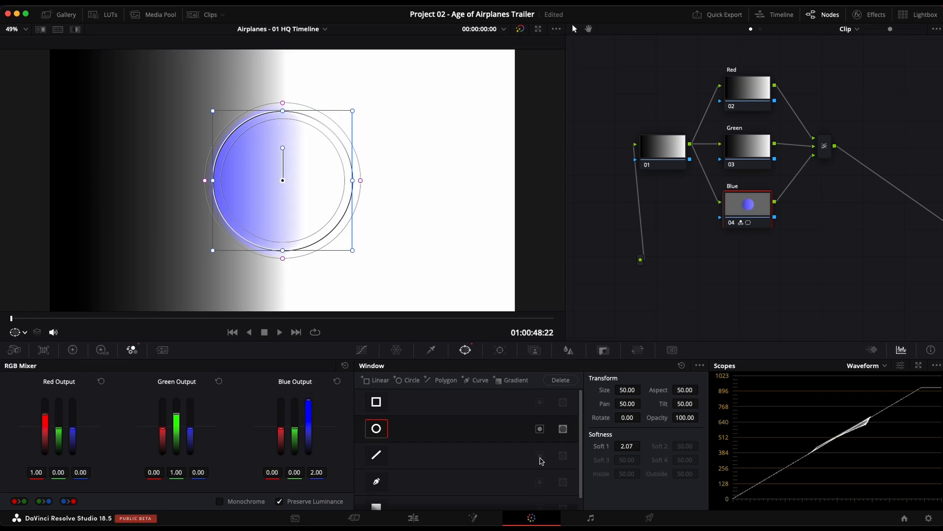
- Move the Blue node's circular window to the lower part of the gradient at Pan 45.56 and Tilt 47.24
mouse_move(628, 403)
mouse_down()
mouse_move(597, 403)
mouse_move(615, 400)
mouse_up()
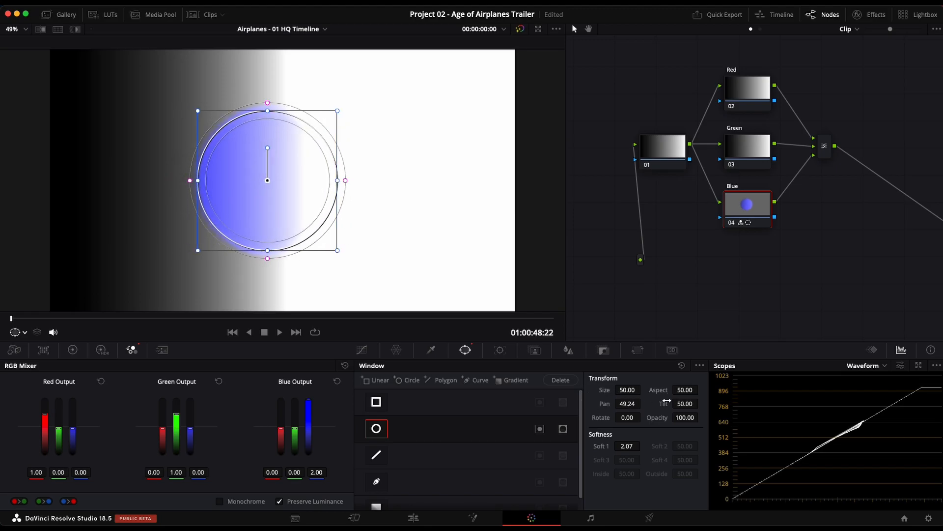
drag(688, 404, 683, 404)
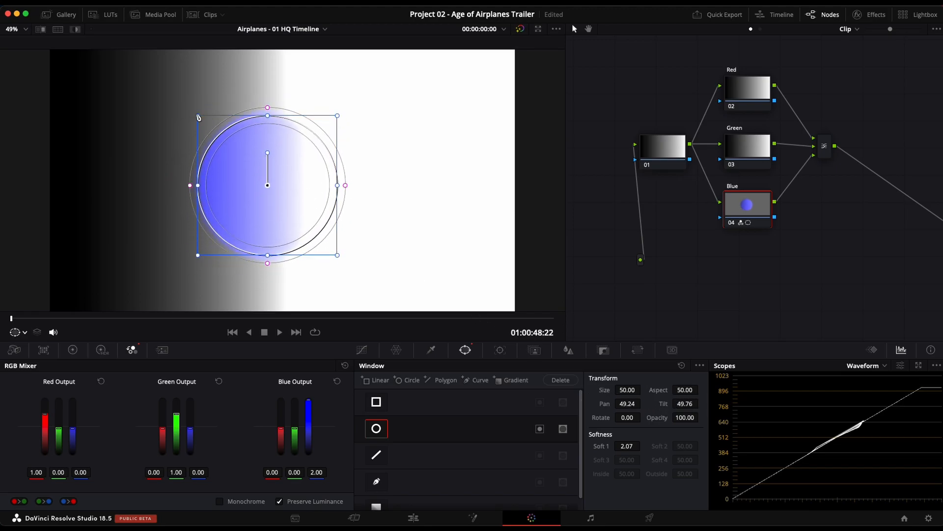
mouse_move(626, 403)
mouse_down()
mouse_move(581, 404)
mouse_move(631, 405)
mouse_up()
mouse_move(691, 404)
mouse_down()
mouse_move(624, 410)
mouse_move(691, 404)
mouse_up()
mouse_move(627, 403)
mouse_down()
mouse_move(585, 404)
mouse_move(627, 403)
mouse_up()
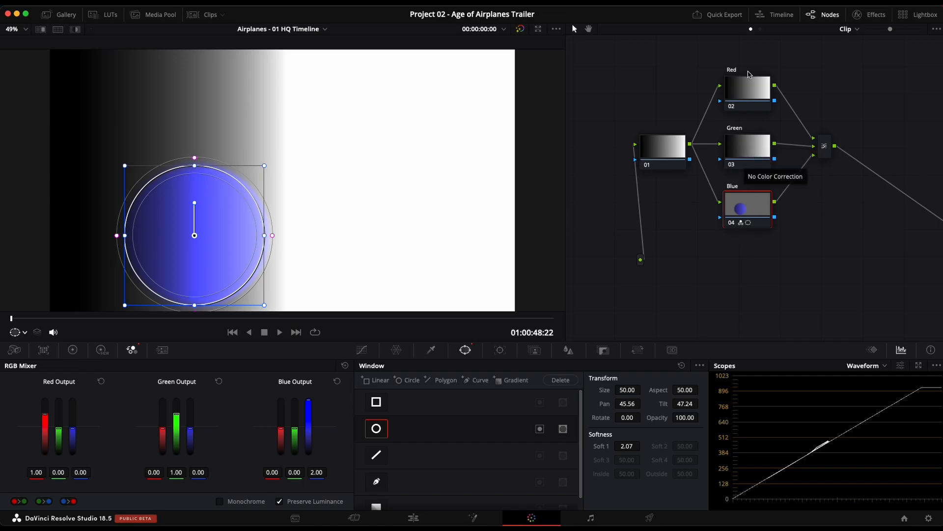
- Give the Green node a circular window with Green Output green at 2.00, overlapping the blue circle's edge at Tilt 47.26
click(751, 150)
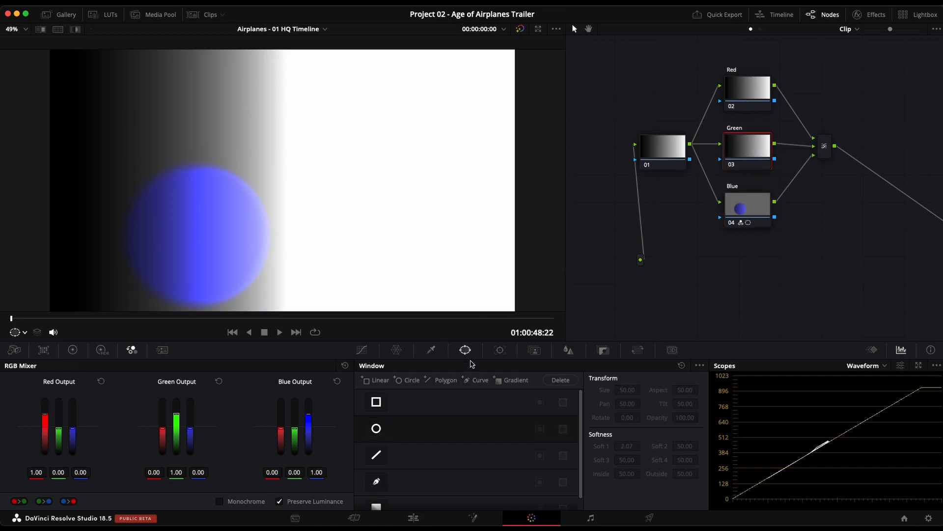
click(376, 428)
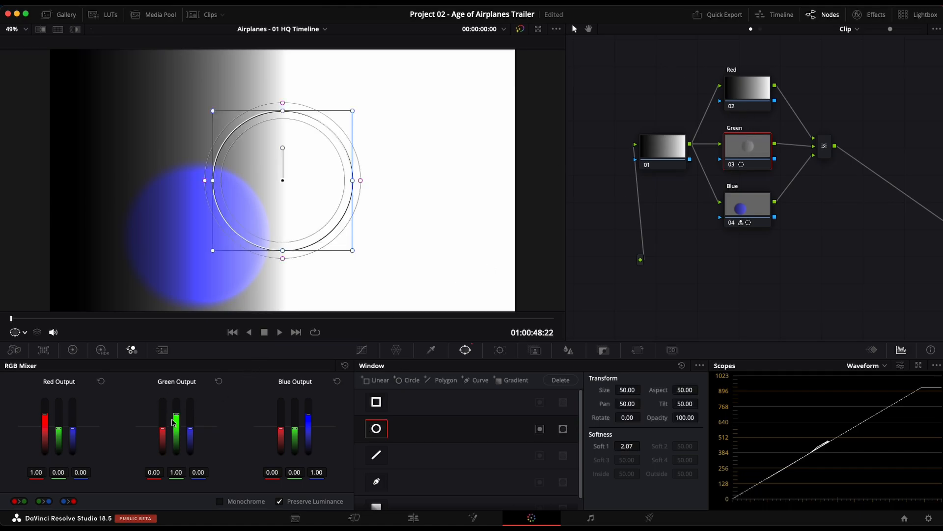
drag(176, 421, 177, 399)
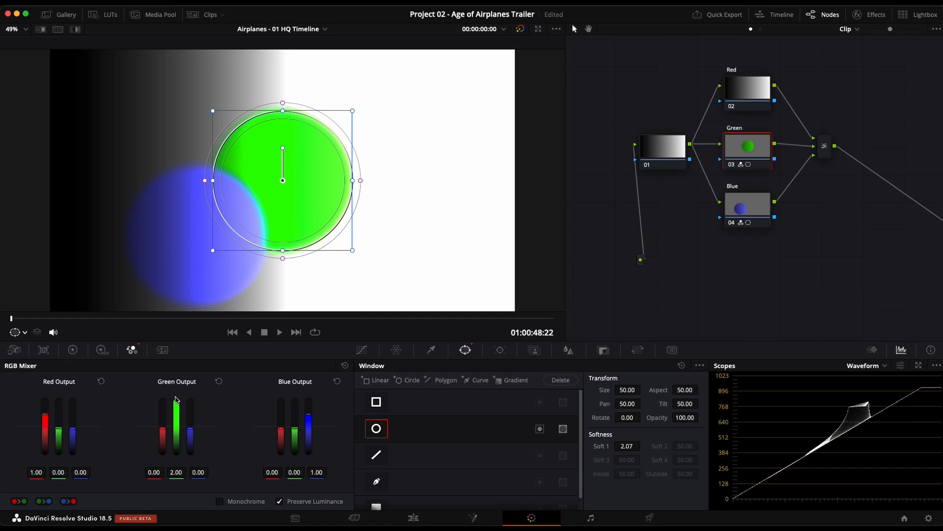
drag(627, 404, 677, 408)
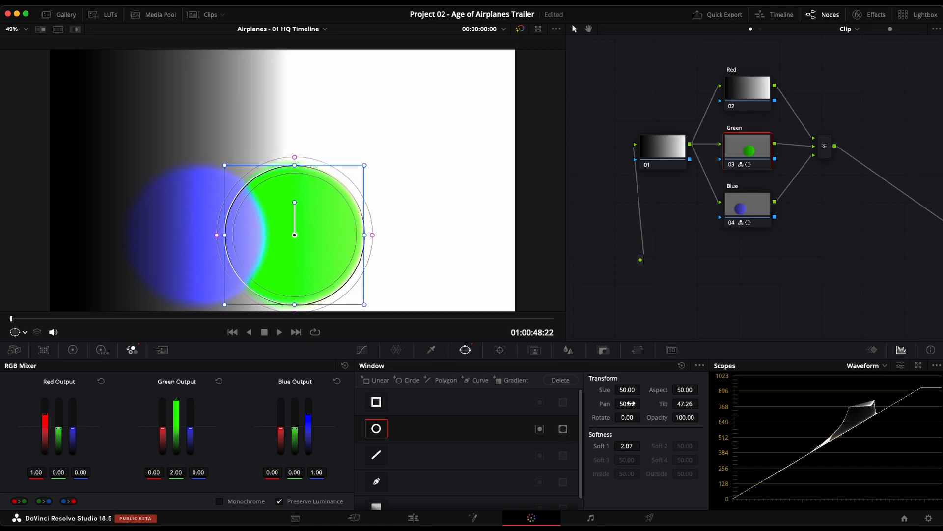
- Add a circular window to the Red node and raise its Red Output red channel to 2.00
click(758, 92)
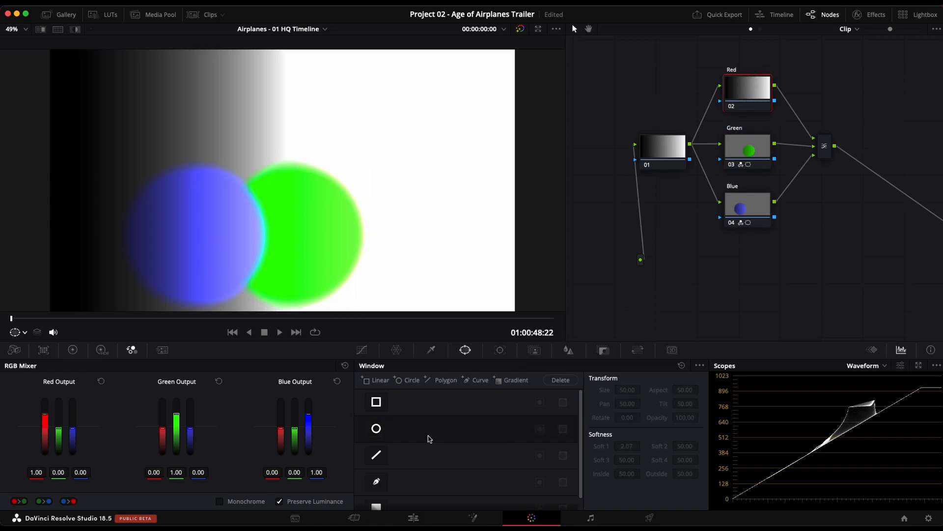
click(374, 429)
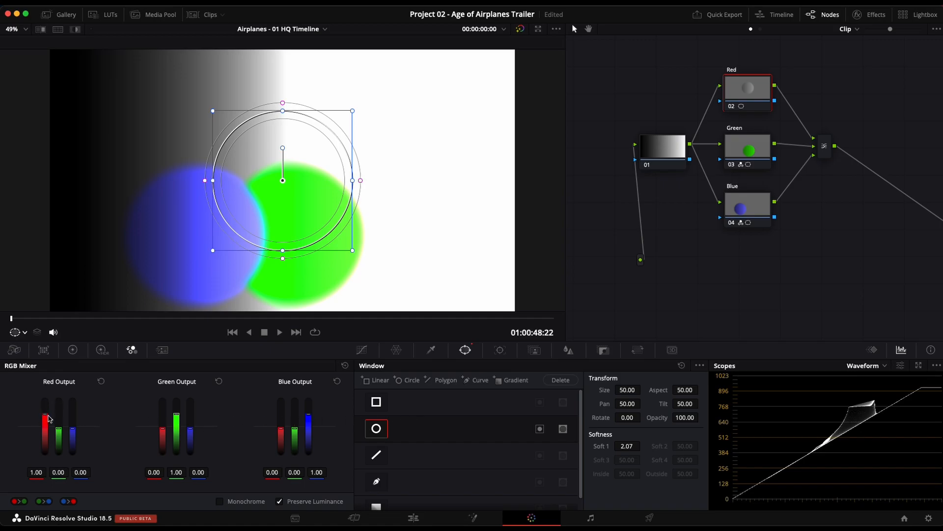
drag(44, 417, 45, 396)
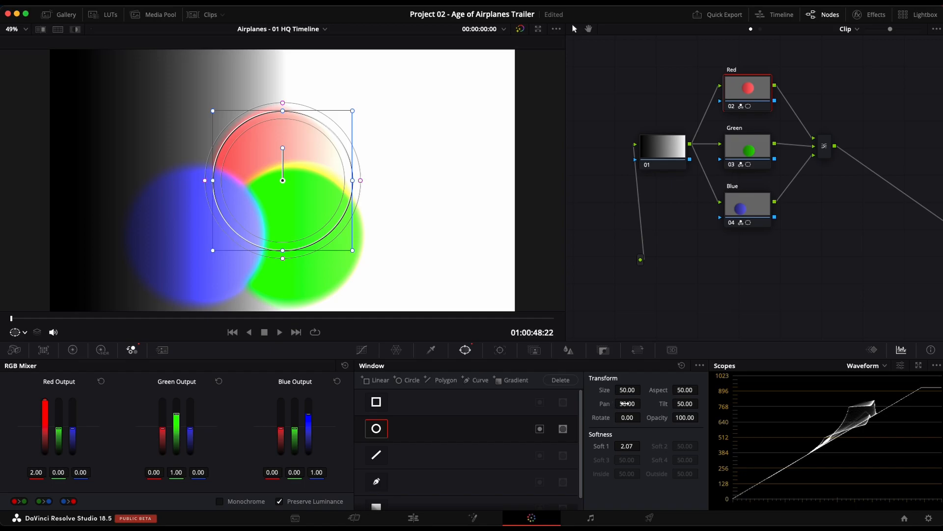
- Move the Red node's circular window above the other circles at Pan 48.18 and Tilt 51.36, and turn off the on-screen window controls
drag(634, 404, 589, 403)
drag(686, 404, 721, 413)
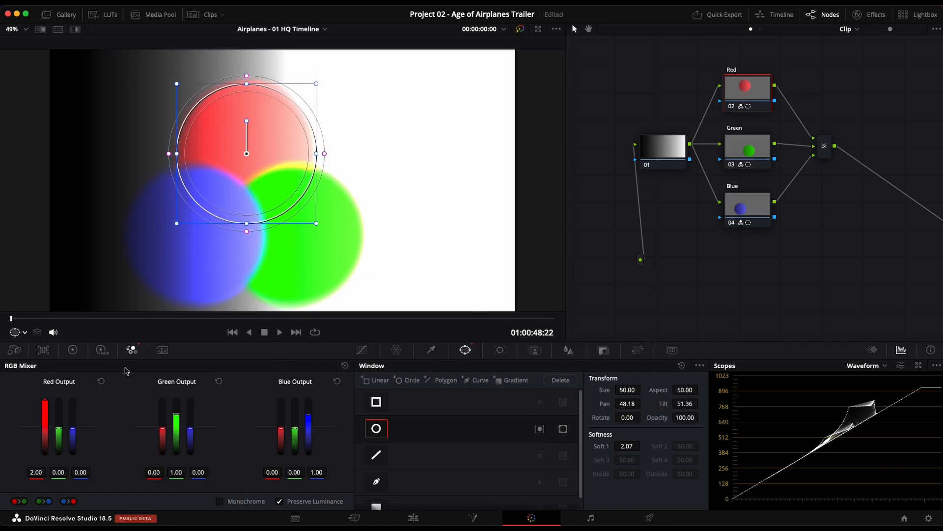
click(15, 332)
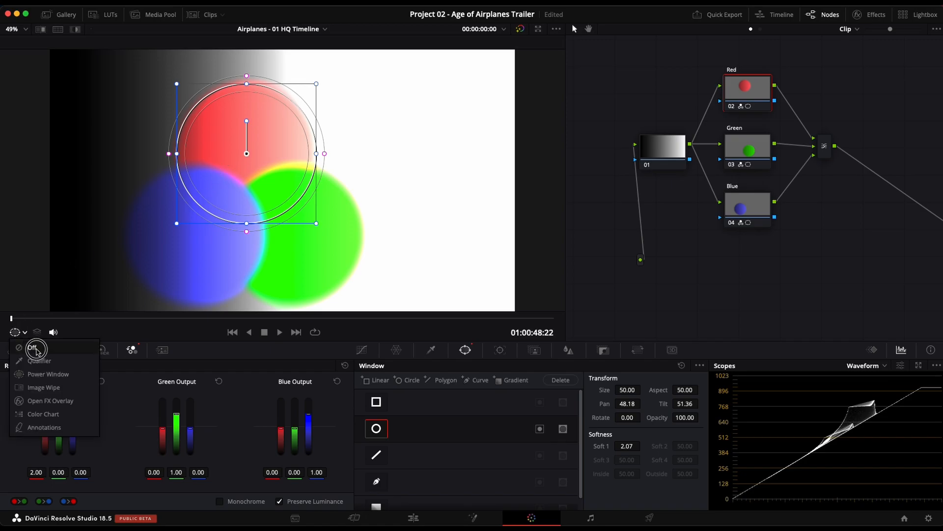
click(30, 348)
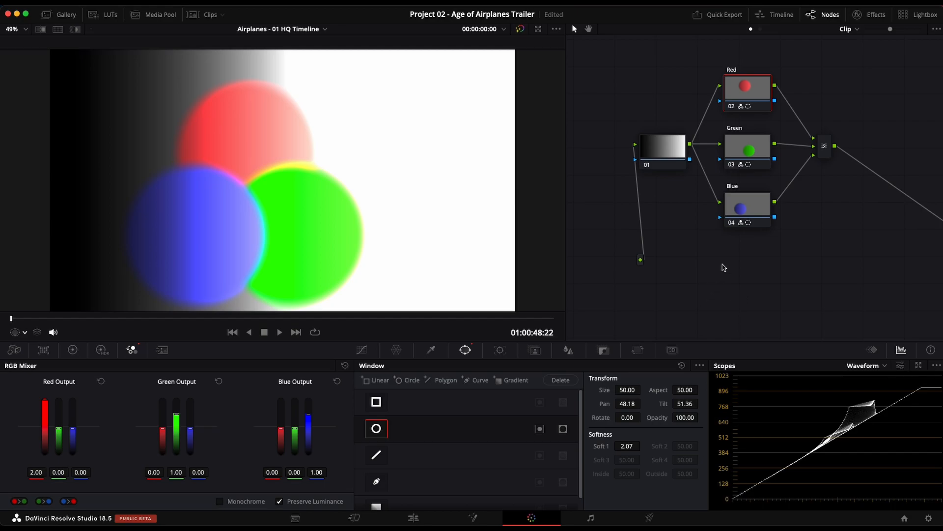
- Set the layer mixer's composite mode to Lighten
click(824, 147)
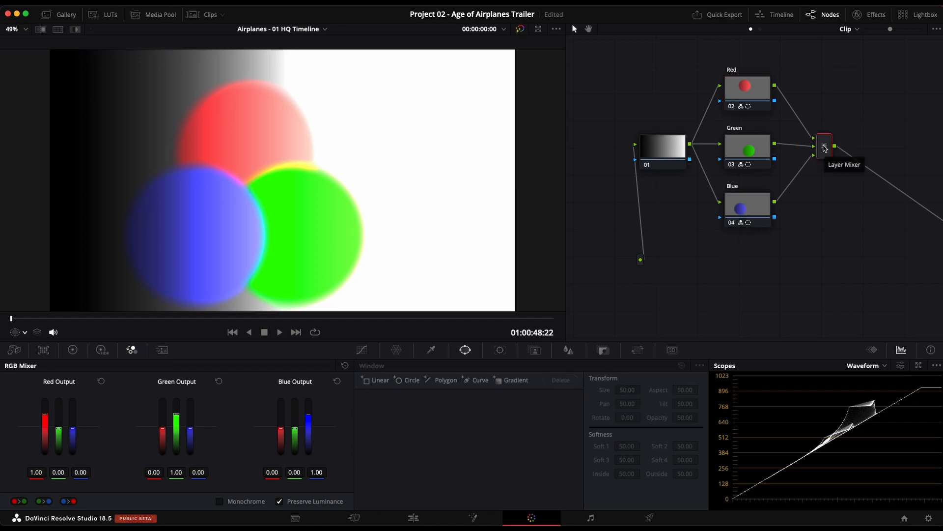
right_click(825, 148)
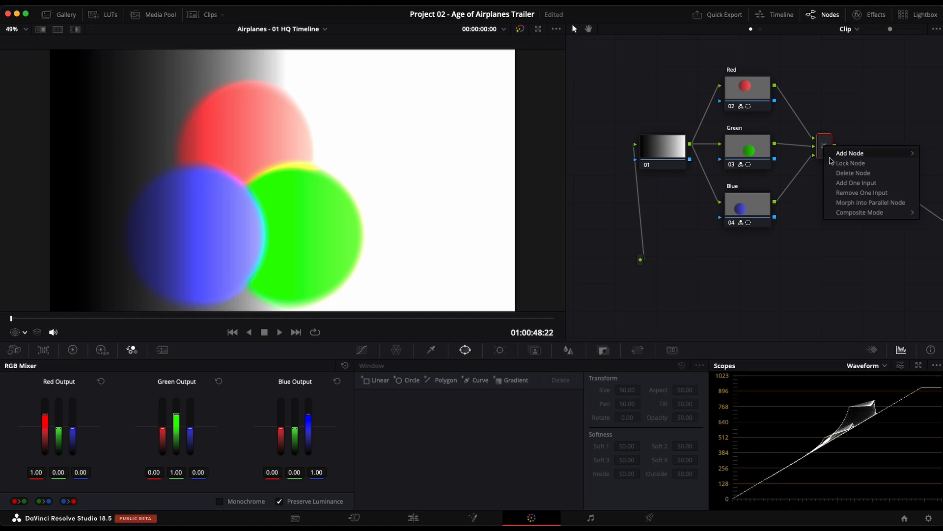
mouse_move(874, 216)
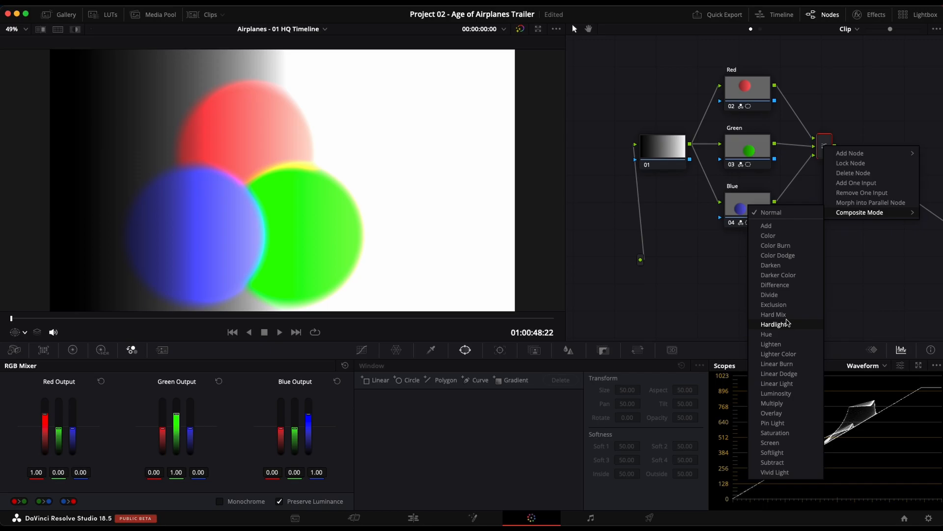
click(780, 344)
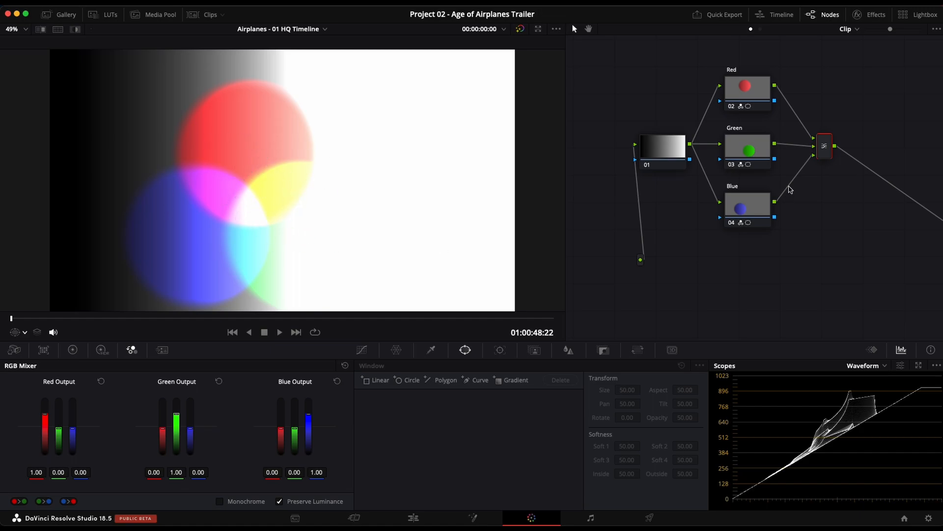
- Try the Luminosity and Color Burn composite modes on the layer mixer
right_click(823, 150)
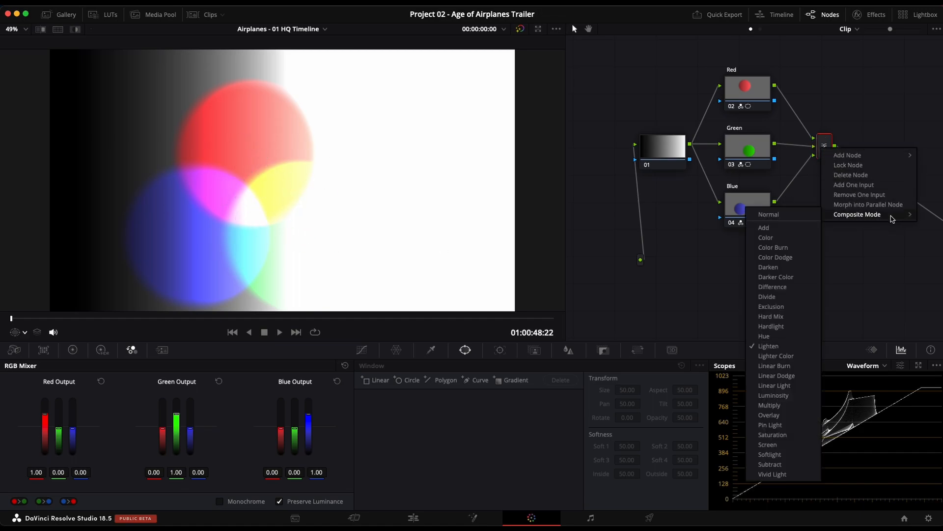
click(775, 386)
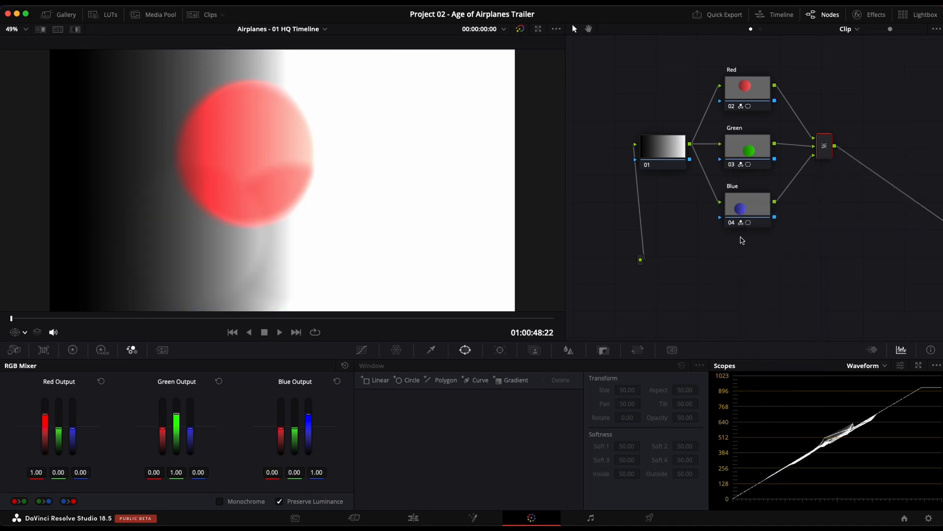
right_click(824, 146)
mouse_move(843, 210)
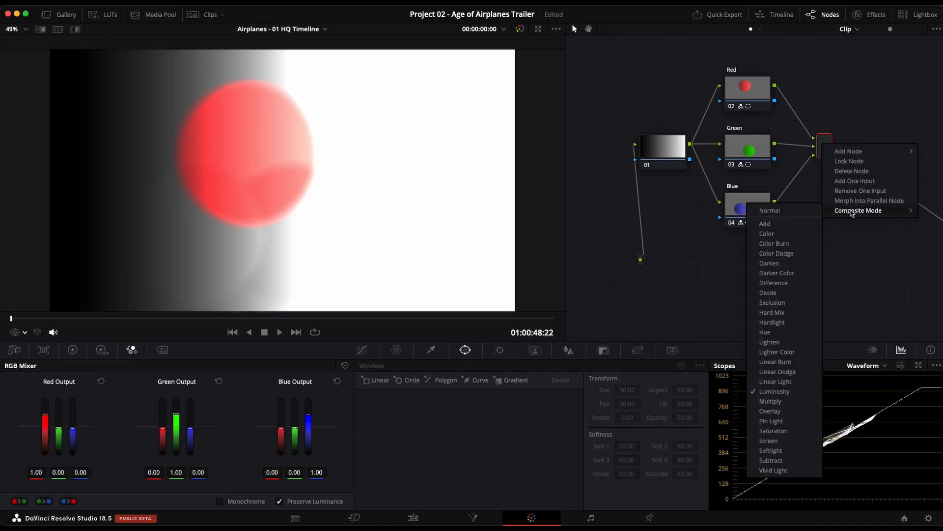
click(768, 245)
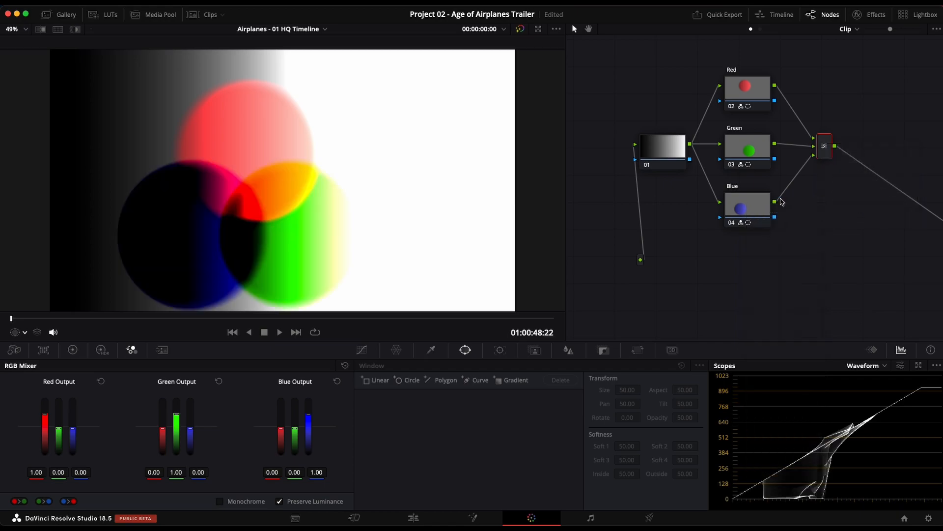
- Return the layer mixer's composite mode to Normal
right_click(825, 146)
mouse_move(845, 211)
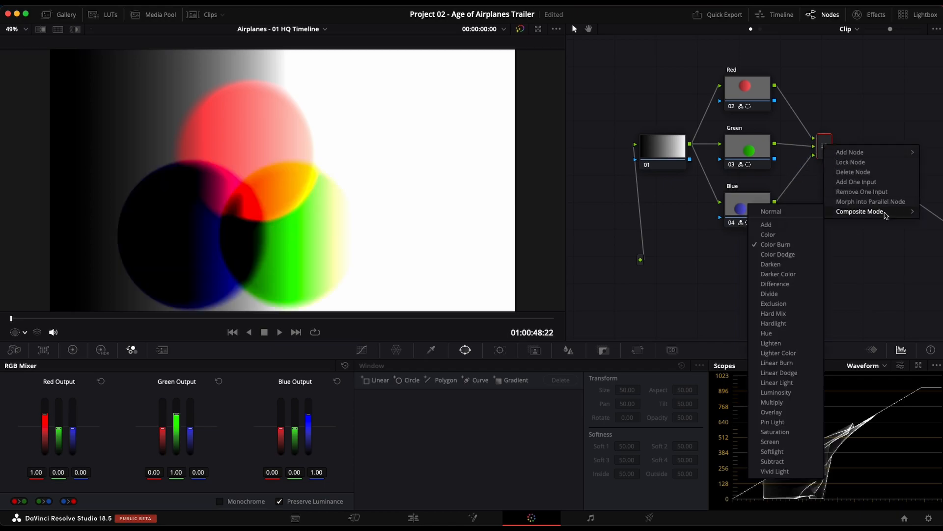
click(756, 212)
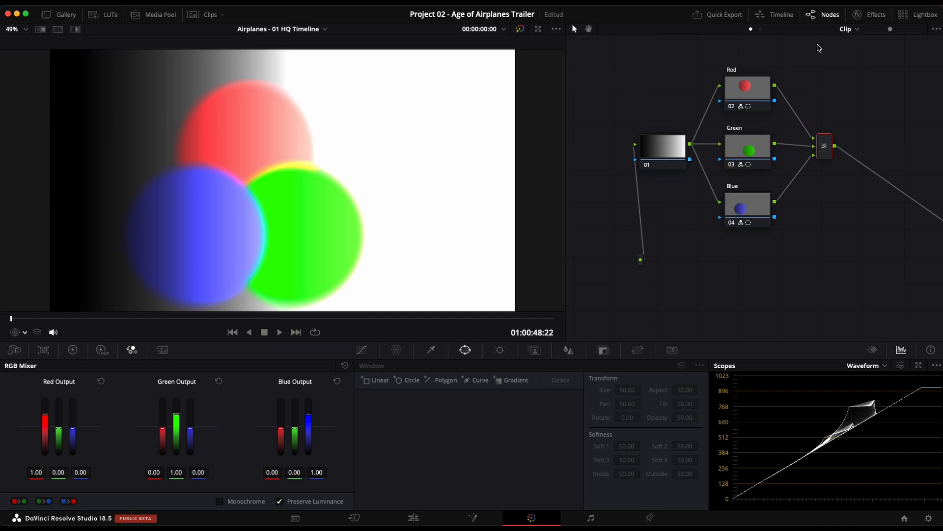
- Swap the layer mixer's outer connections so Red feeds the lowest input and Blue feeds the top input
drag(890, 29, 915, 33)
drag(824, 190, 845, 245)
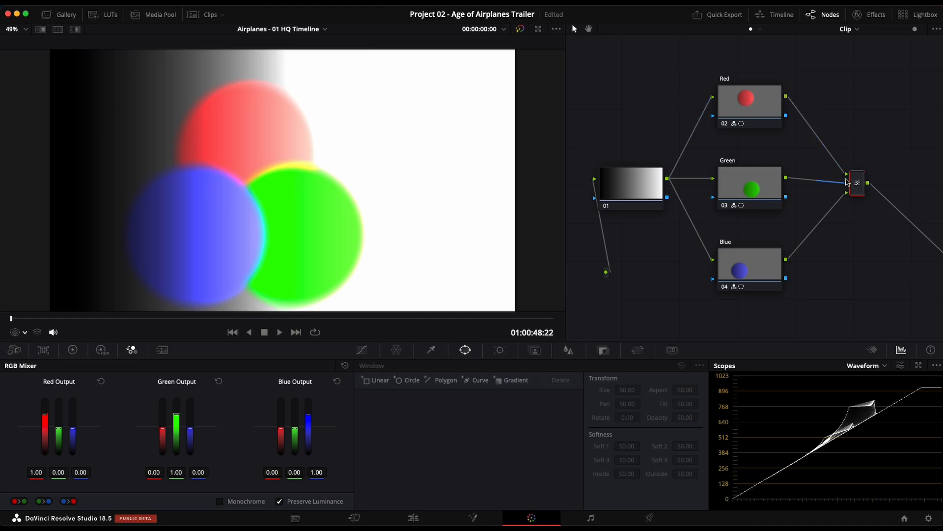
mouse_move(844, 175)
mouse_down()
mouse_move(800, 184)
mouse_move(845, 192)
mouse_up()
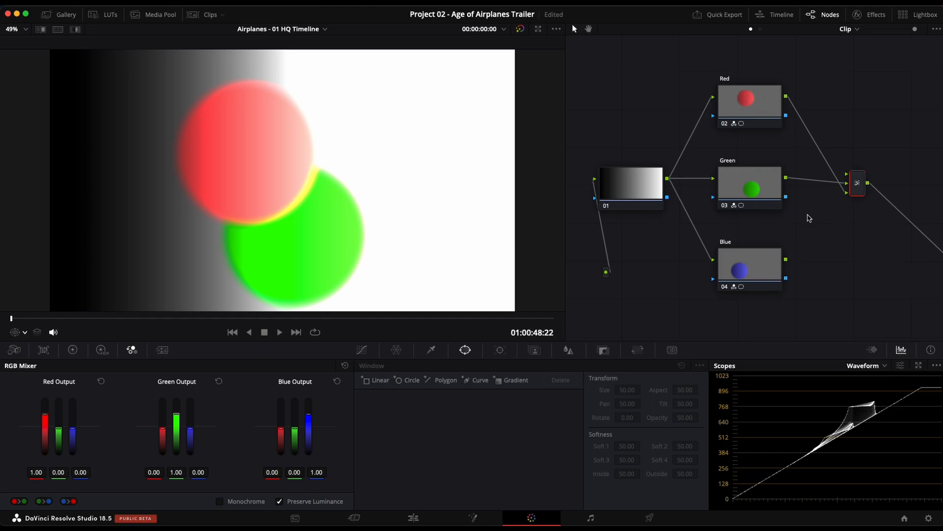
drag(786, 260, 848, 176)
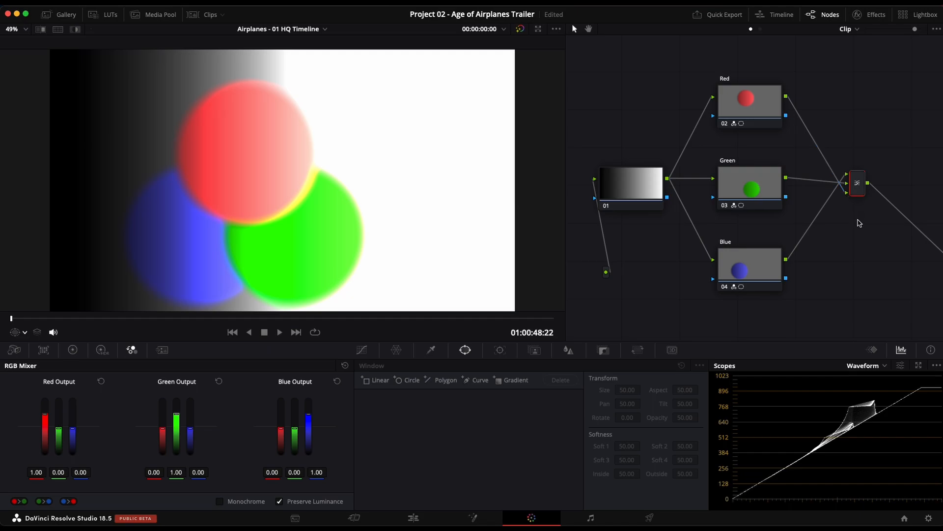
- Morph the layer mixer combining the Red, Green and Blue nodes into a parallel mixer
drag(695, 49, 781, 283)
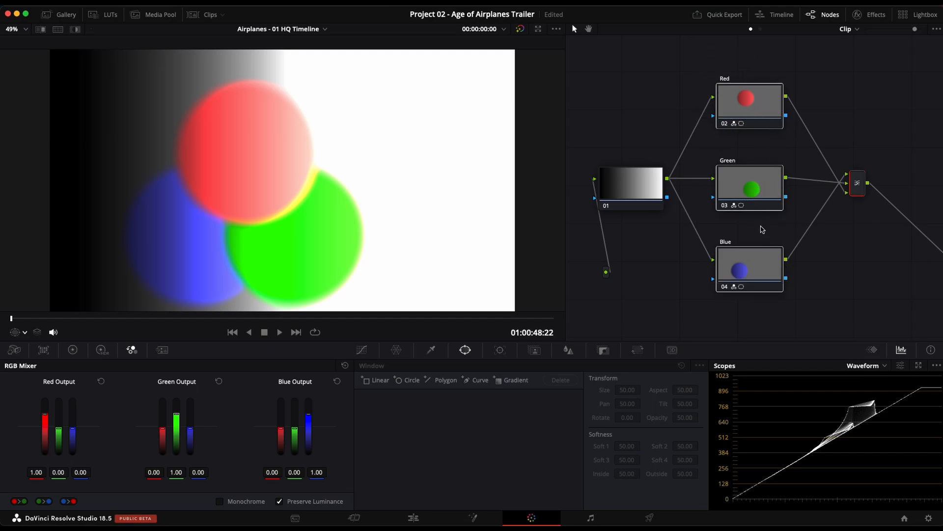
click(799, 159)
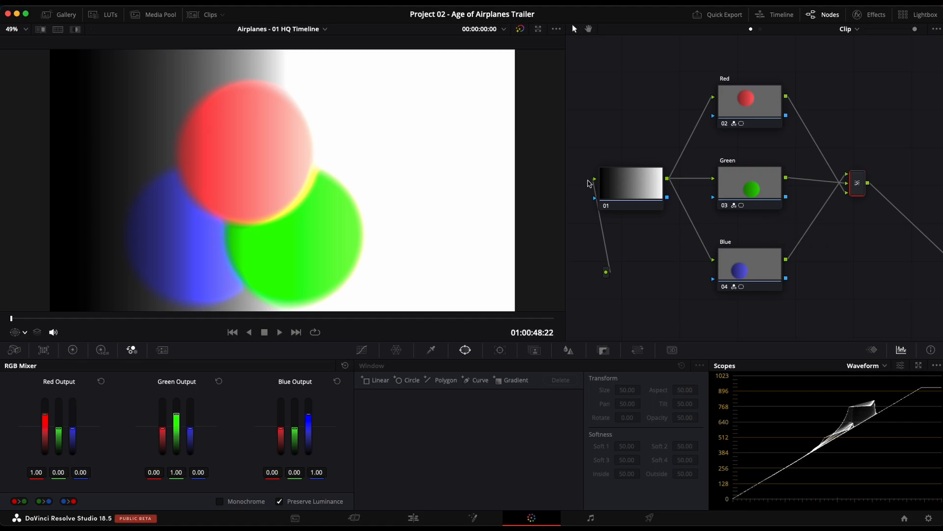
right_click(858, 185)
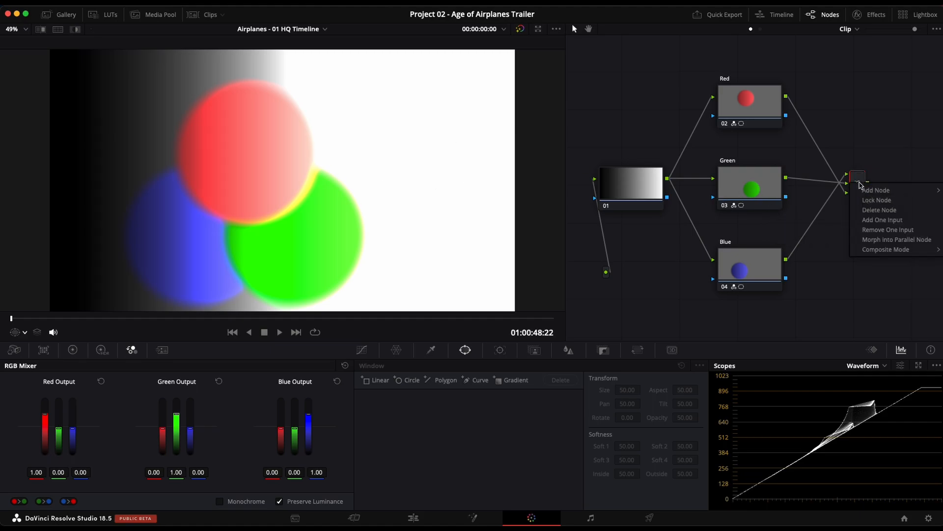
click(900, 243)
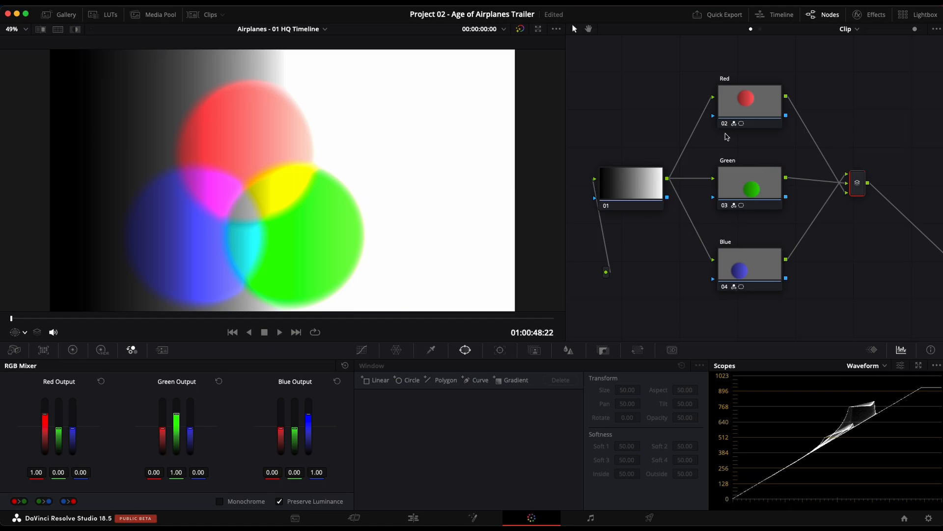
mouse_move(724, 252)
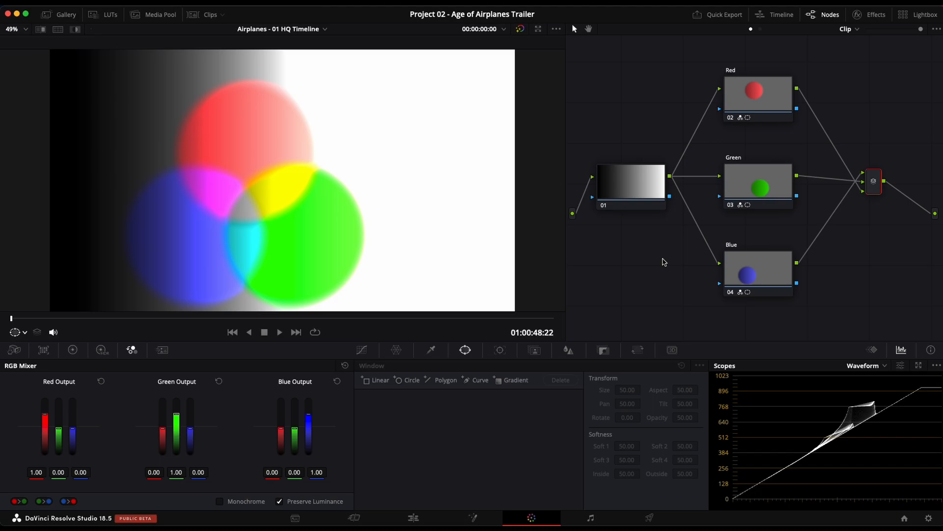
- Show the timeline to go to the green plane clip at 01:00:28:01, and hide the timeline again
click(772, 17)
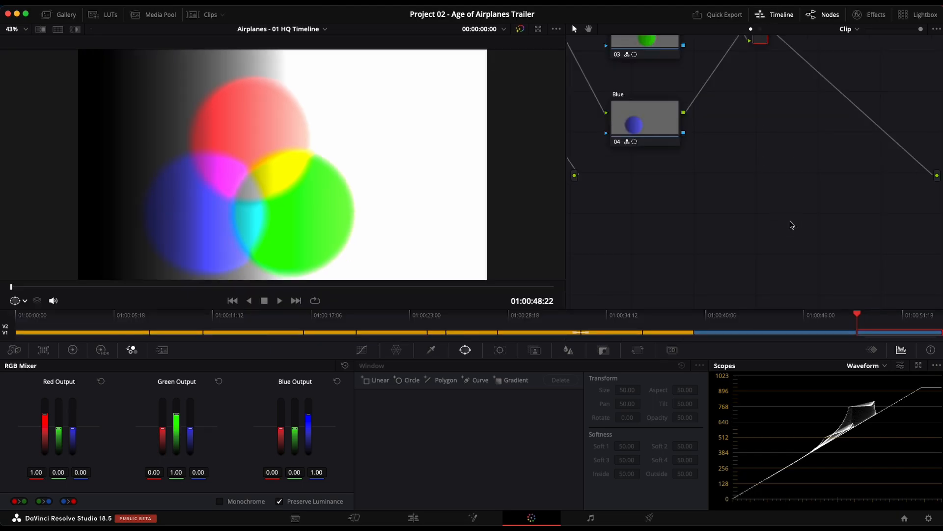
key(Up)
key(Up)
key(Up)
key(Up)
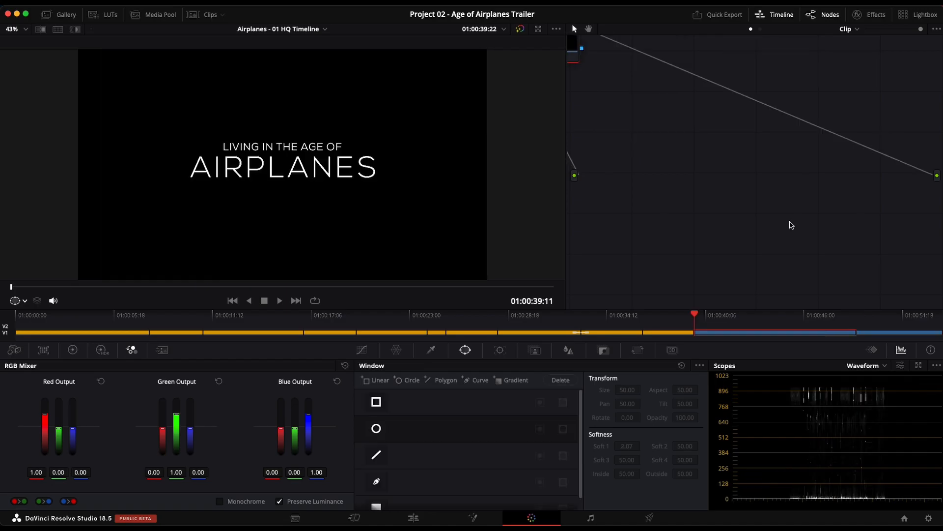
key(Down)
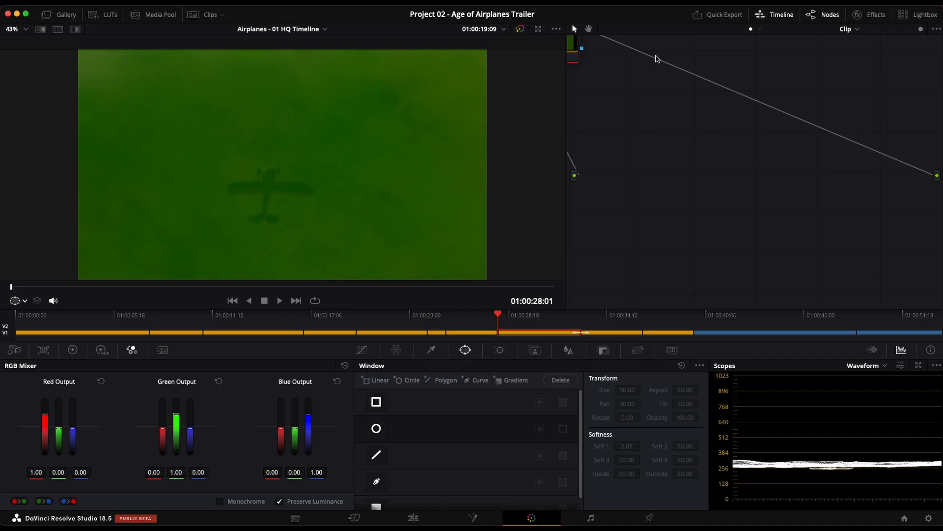
click(772, 16)
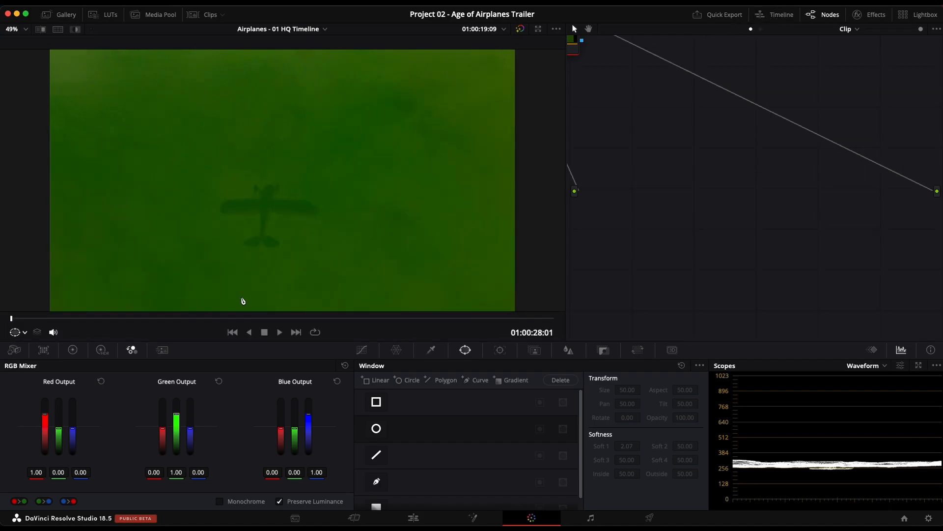
- Display the Primaries color wheels and custom curves, with the plane clip's node 01 in view
click(75, 350)
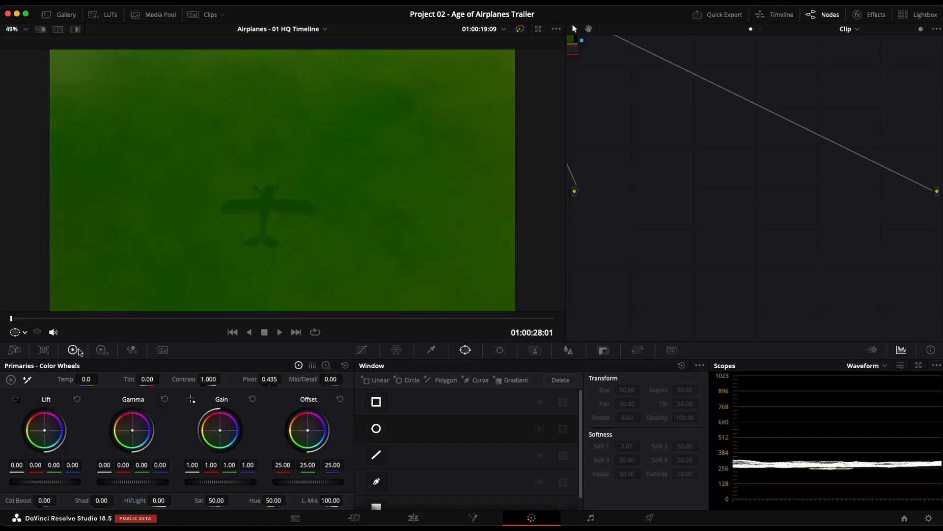
click(361, 349)
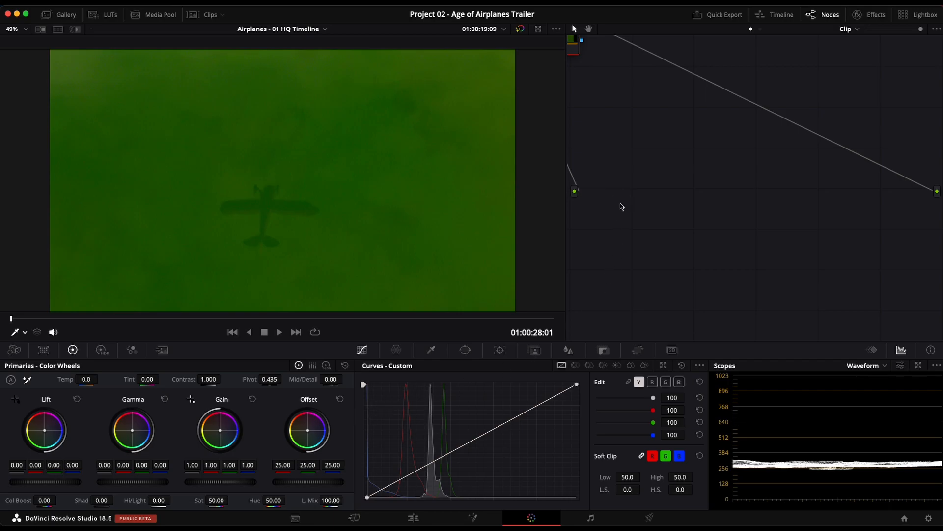
drag(914, 32, 865, 31)
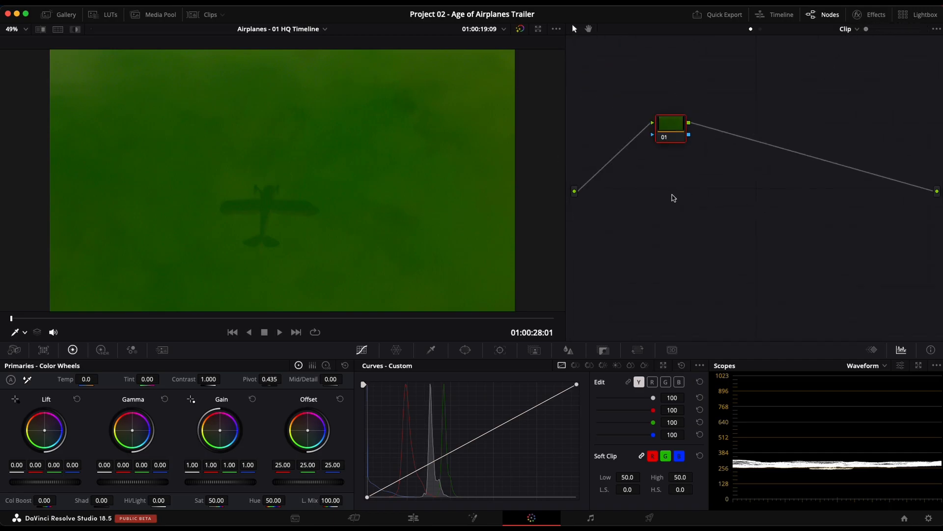
- Review the plane clip with audio muted, park at 01:00:32:16 in its closing dissolve and enable Unmix
drag(64, 324, 117, 320)
click(53, 333)
key(space)
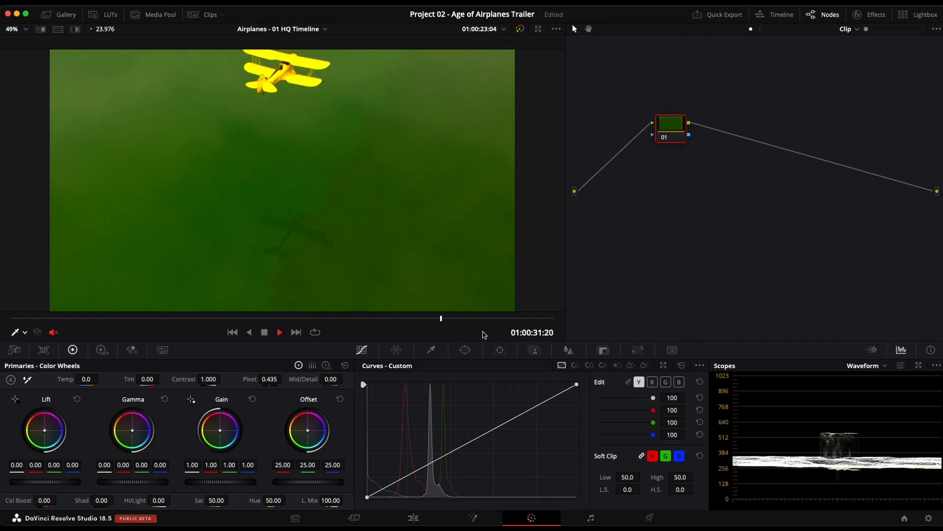
mouse_move(523, 318)
mouse_down()
mouse_move(94, 318)
mouse_move(553, 330)
mouse_move(476, 327)
mouse_move(534, 322)
mouse_up()
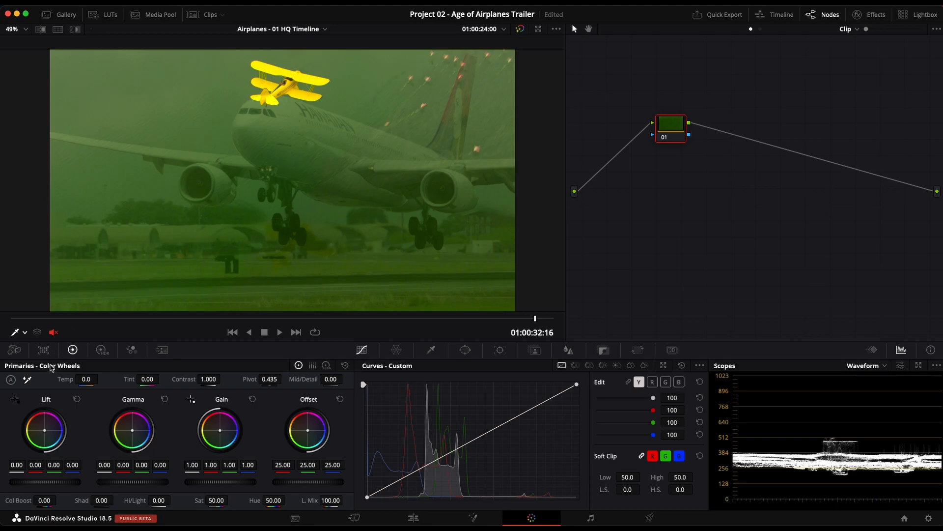
click(38, 333)
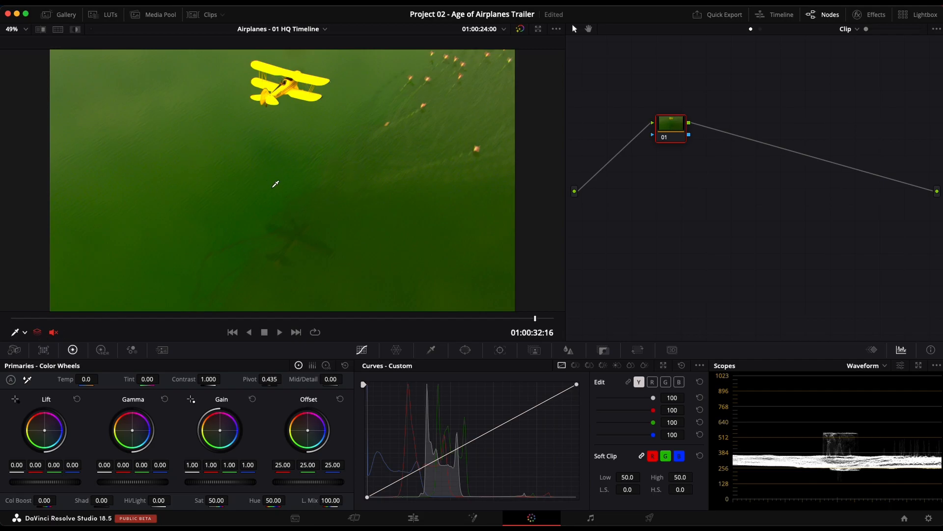
- Switch to the Edit page and place the playhead on the yellow plane clip at 01:00:29:17
click(413, 517)
drag(453, 299, 421, 305)
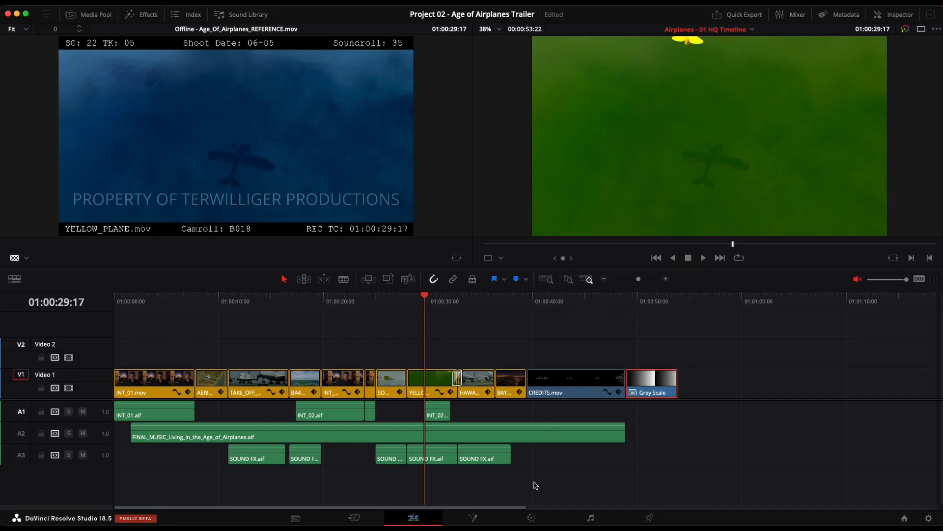
- On the Color page at 01:00:32:14, apply the grade of Base grades still 1.8.1 to the yellow plane clip and compare it with the original
click(533, 518)
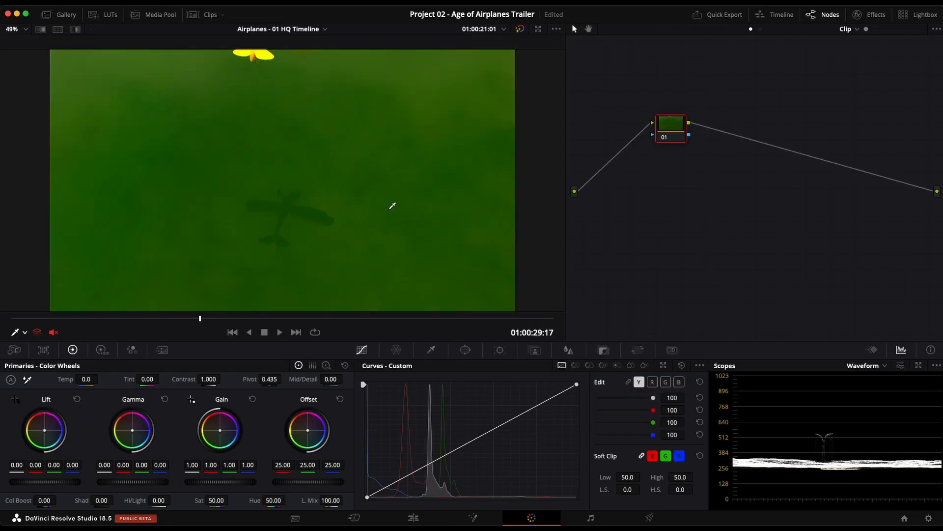
drag(338, 318, 525, 319)
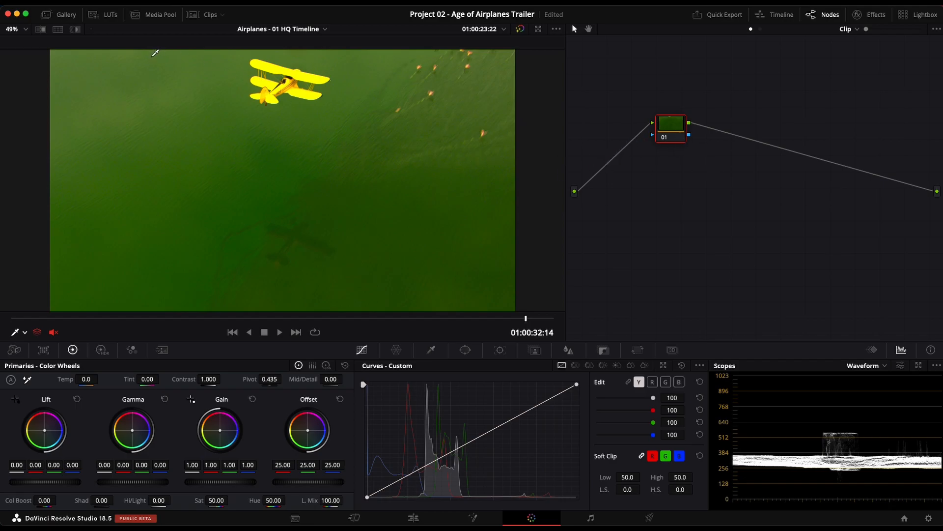
click(53, 18)
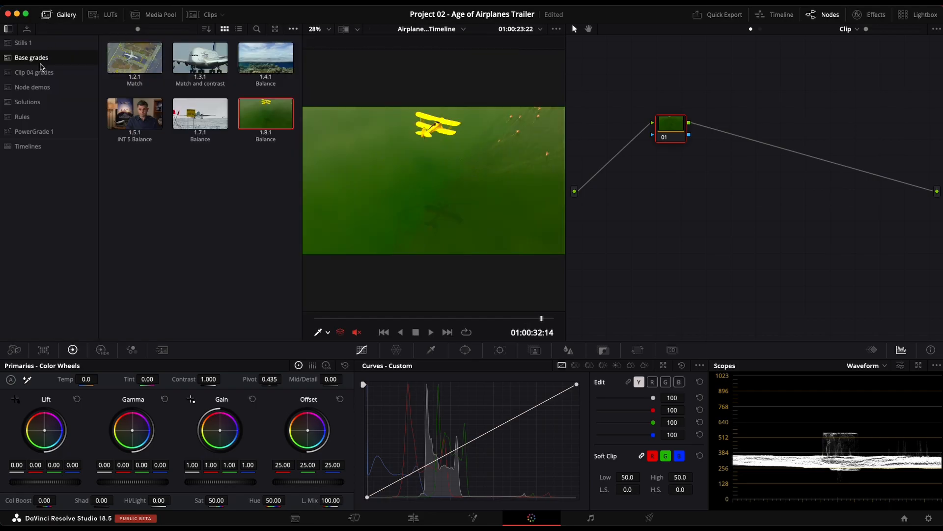
mouse_move(252, 123)
mouse_down()
mouse_move(613, 110)
mouse_move(236, 118)
mouse_move(259, 115)
mouse_up()
right_click(261, 116)
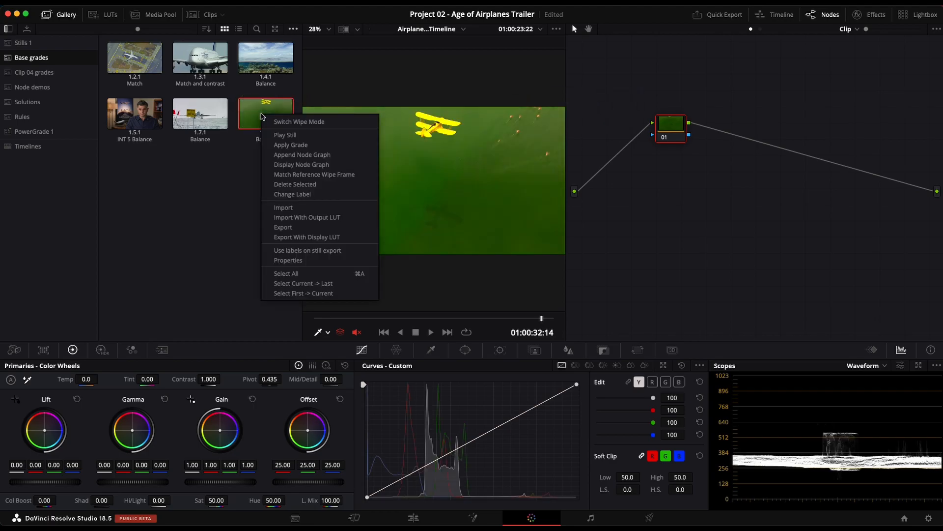
click(280, 146)
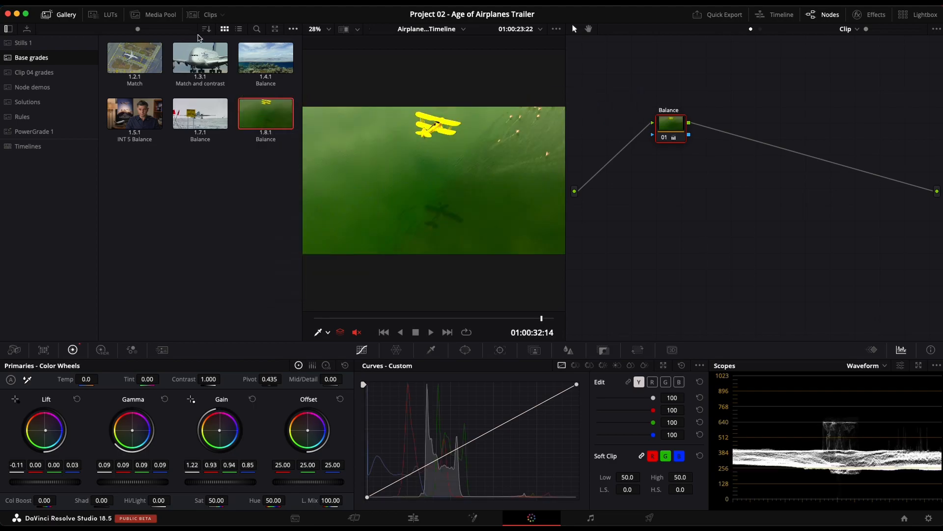
click(45, 15)
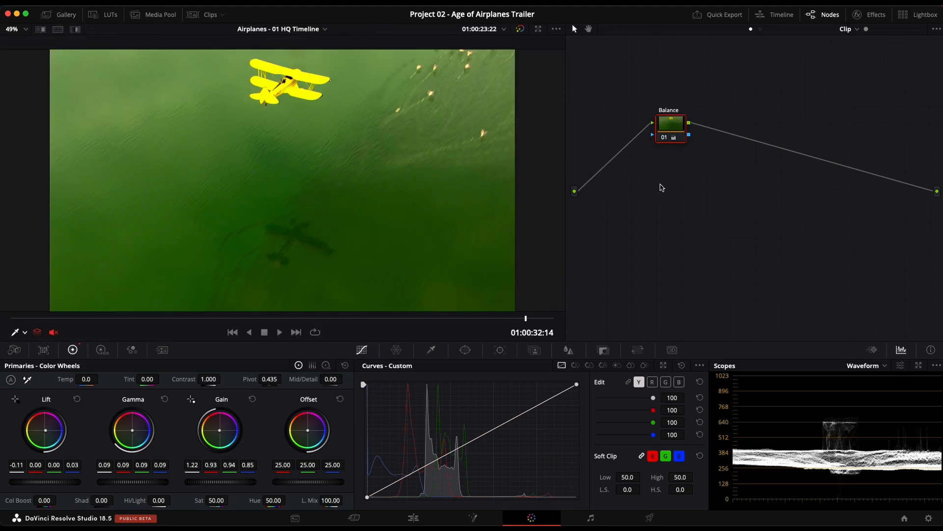
key(ctrl+d)
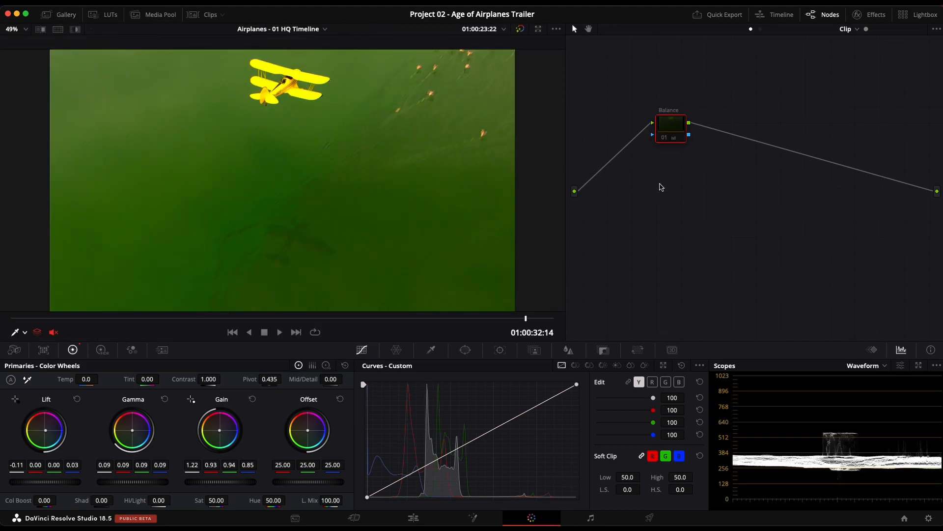
key(ctrl+d)
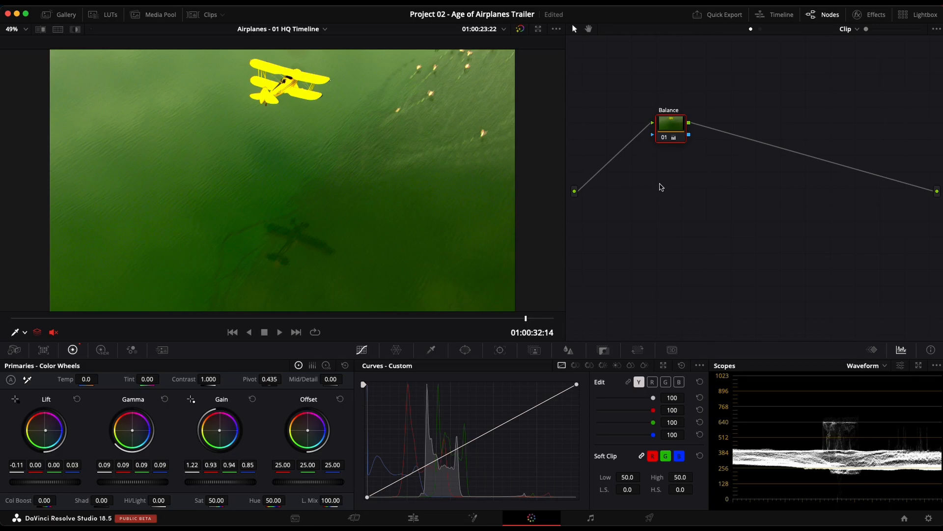
- Add a serial node after Balance, label it Blue Water, and enlarge and reposition the node graph
key(alt+s)
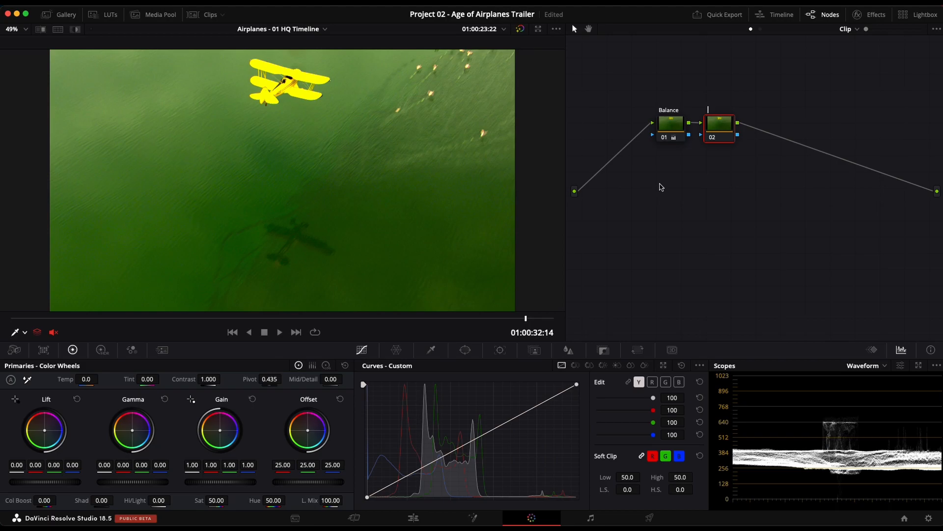
text(Bilue Water)
key(Return)
click(875, 31)
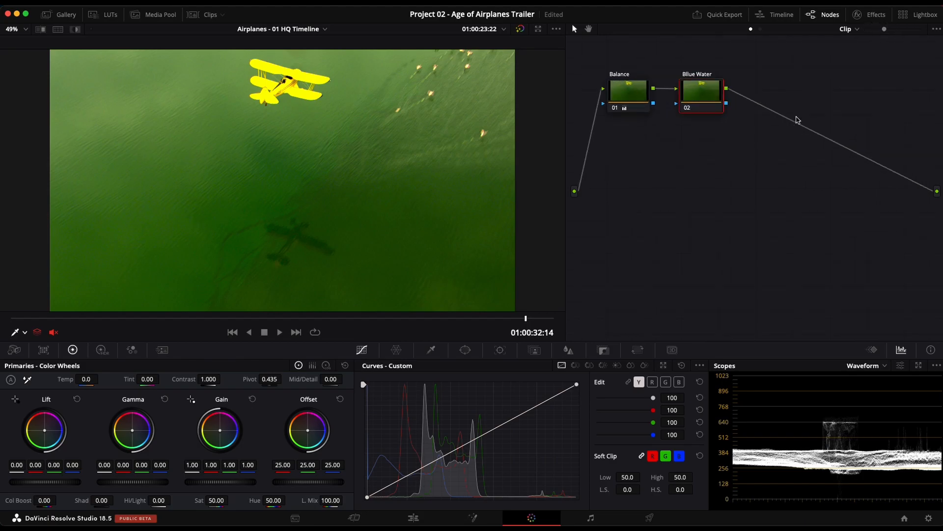
drag(734, 137, 762, 163)
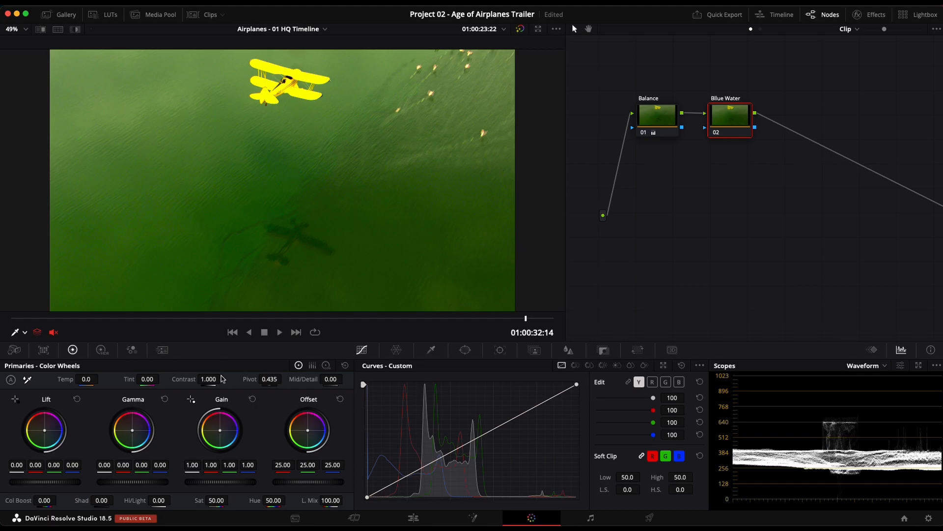
- Set the Hue of the Blue Water node to 20.00 to turn the green water blue
click(274, 500)
text(26.80)
key(Return)
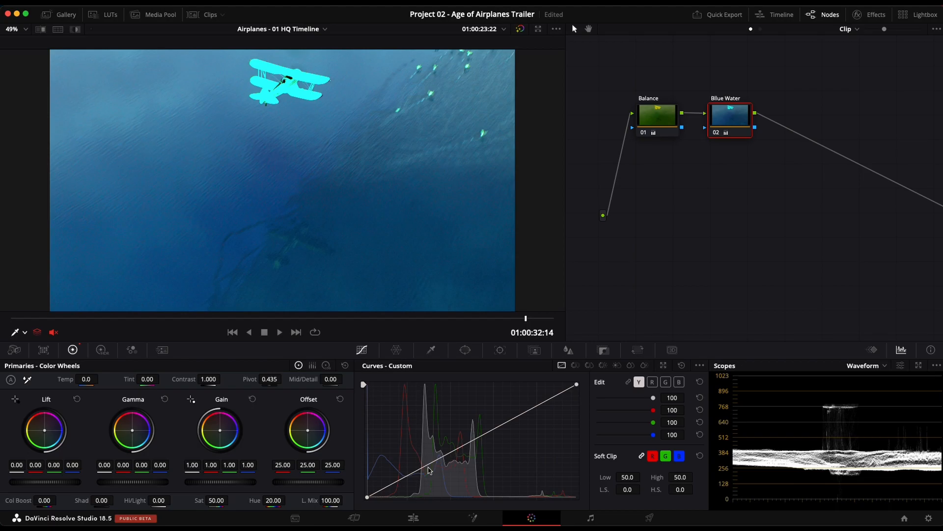
- Shape a gentle S-curve on the Y channel alone of the Blue Water node, lowering the shadows and raising the highlights
click(628, 381)
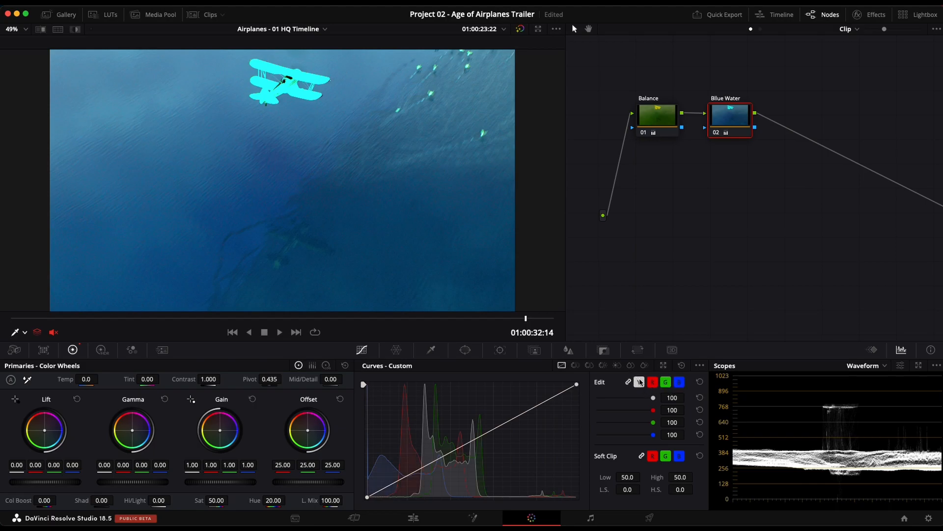
click(637, 382)
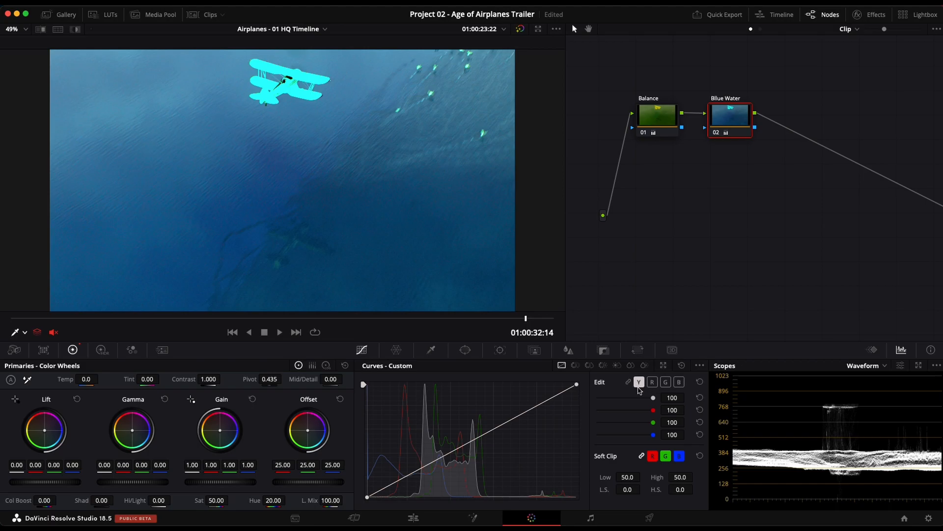
drag(414, 474, 421, 472)
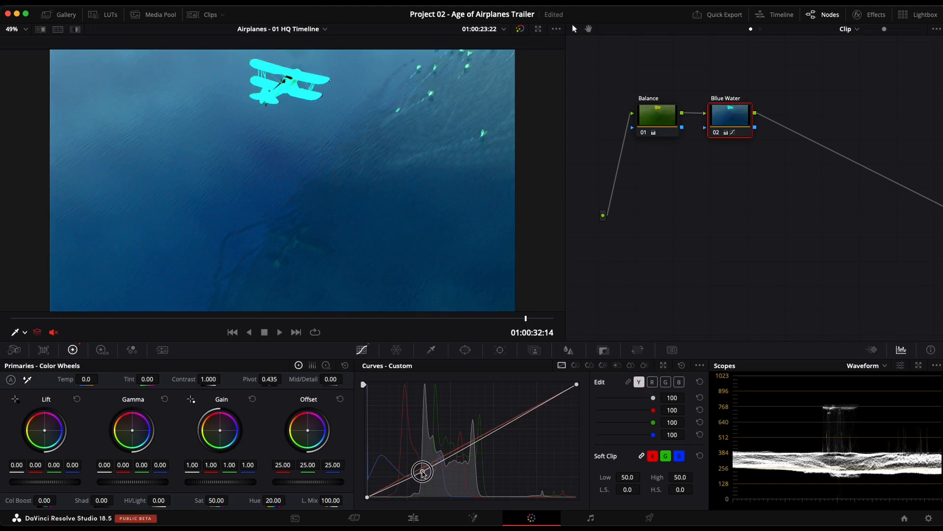
drag(504, 427, 502, 422)
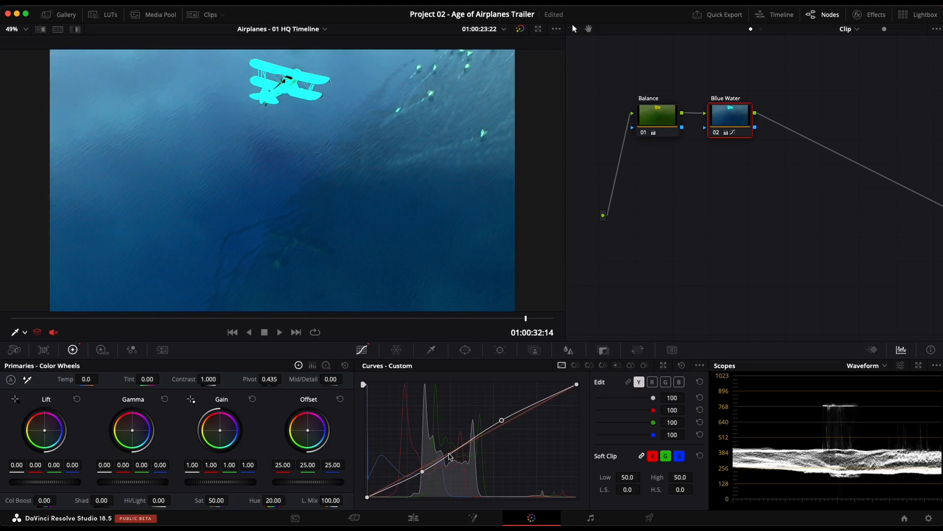
drag(423, 472, 422, 473)
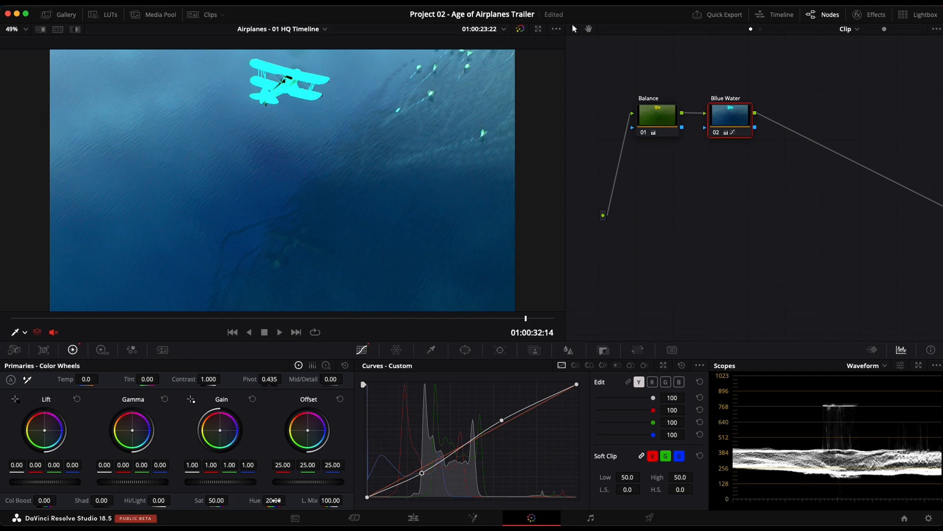
- Shift the Blue Water node's Gain color balance to red 0.83, green 1.07 and blue 0.82, and compare with the node bypassed
drag(221, 432, 206, 447)
click(252, 399)
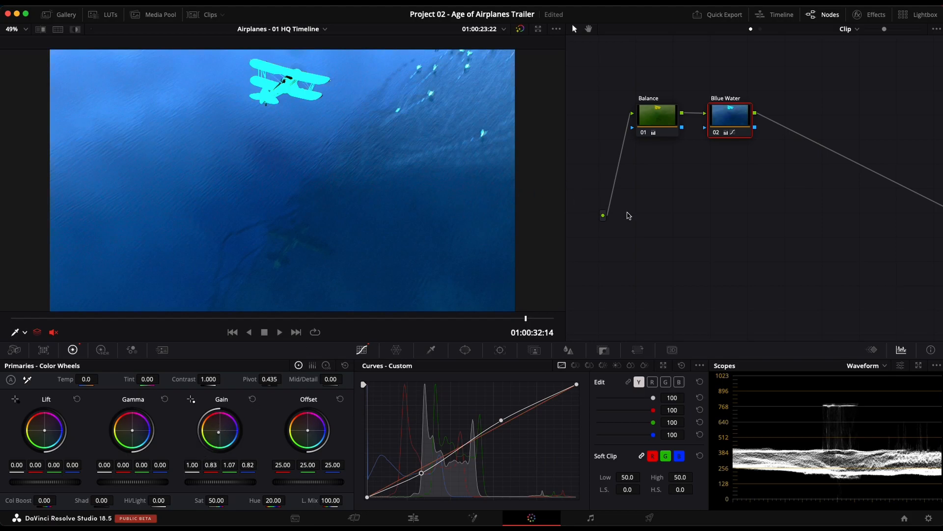
key(ctrl+d)
key(ctrl+d)
- Deepen the shadow point of the Blue Water node's luma curve and move its highlight point slightly toward the midtones
drag(421, 473, 418, 477)
drag(503, 421, 499, 423)
drag(419, 477, 420, 480)
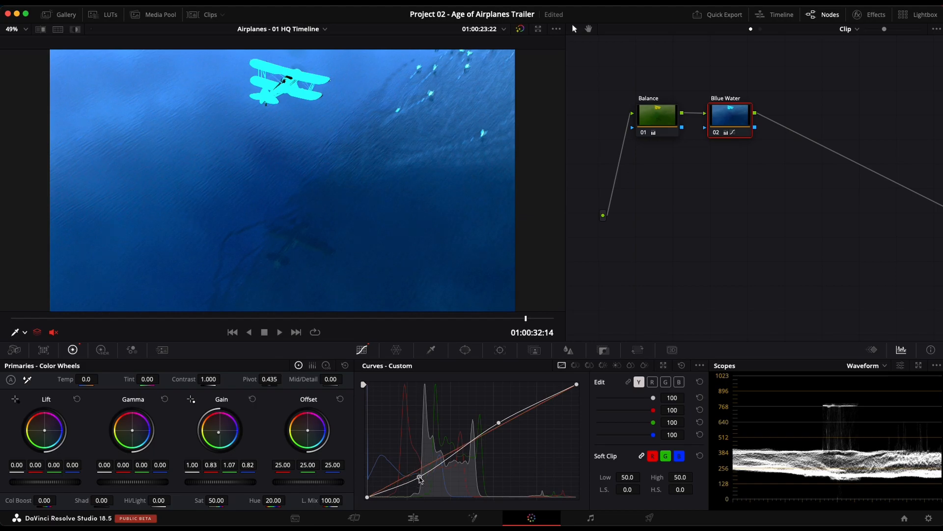
click(499, 423)
mouse_move(499, 423)
mouse_down()
mouse_move(483, 431)
mouse_move(495, 423)
mouse_up()
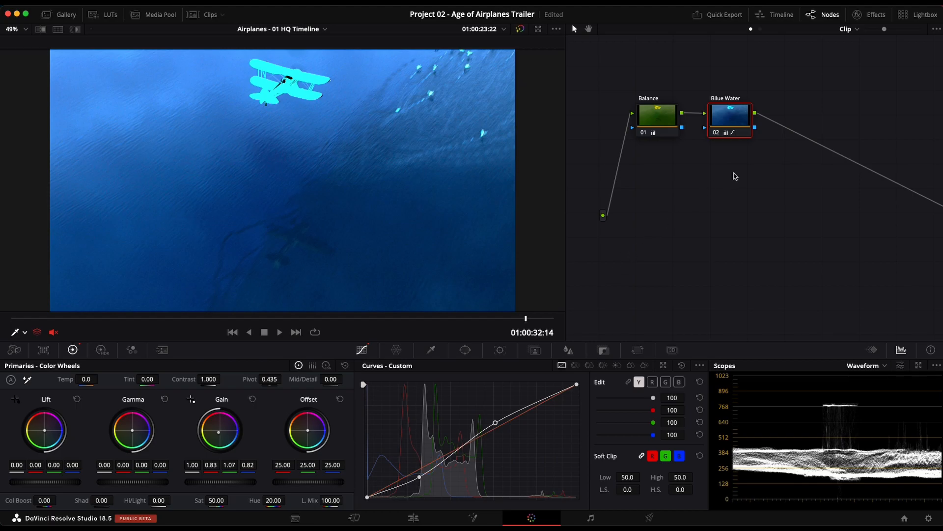
- Add a layer node below Blue Water, label it Yellow Plane, and center the Balance node before the two layered nodes
mouse_move(737, 119)
key(alt+p)
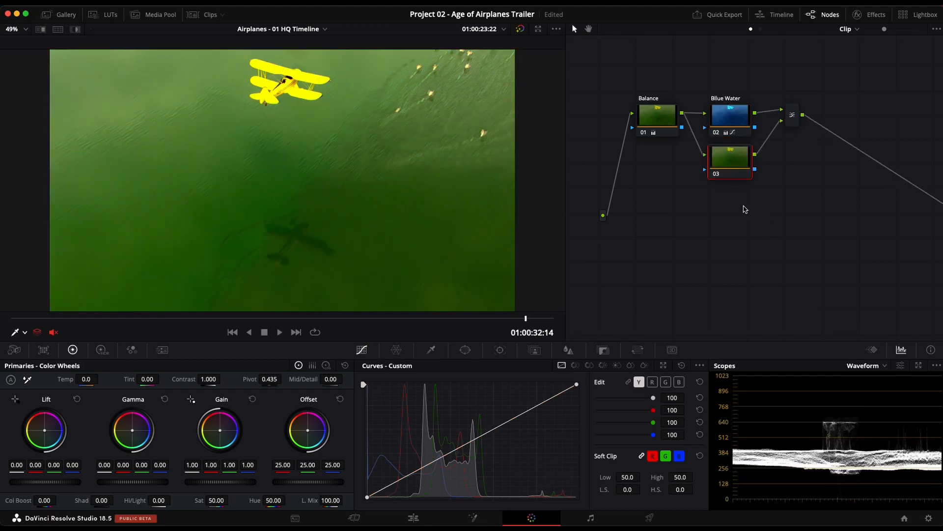
drag(884, 30, 902, 29)
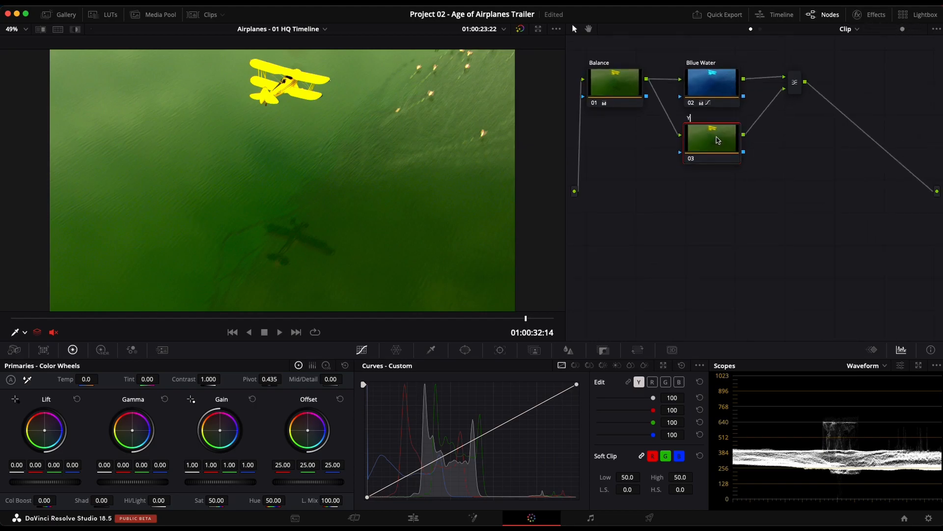
text(Yellow Plane)
drag(726, 236, 769, 302)
drag(698, 108, 789, 251)
drag(749, 169, 749, 133)
click(774, 196)
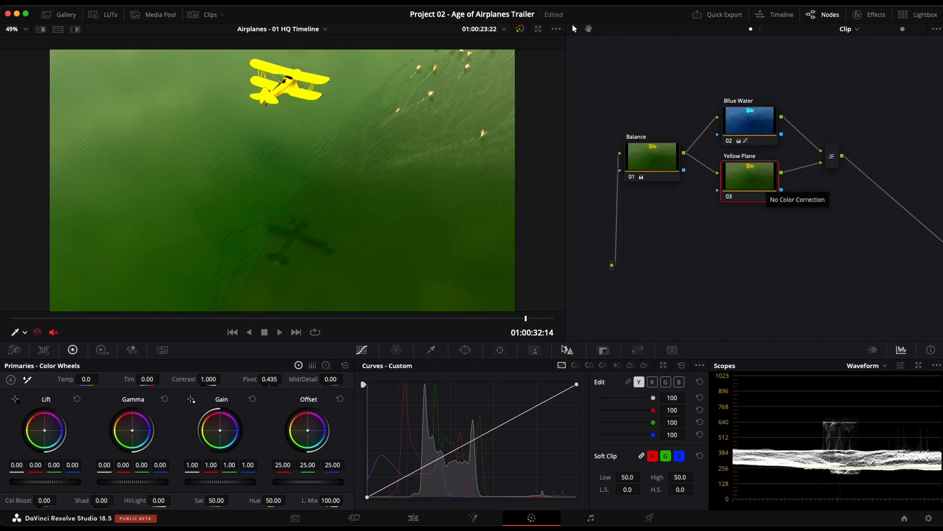
- Sample the water on the Yellow Plane node with the 3D Qualifier, using one long diagonal stroke across the frame
click(432, 349)
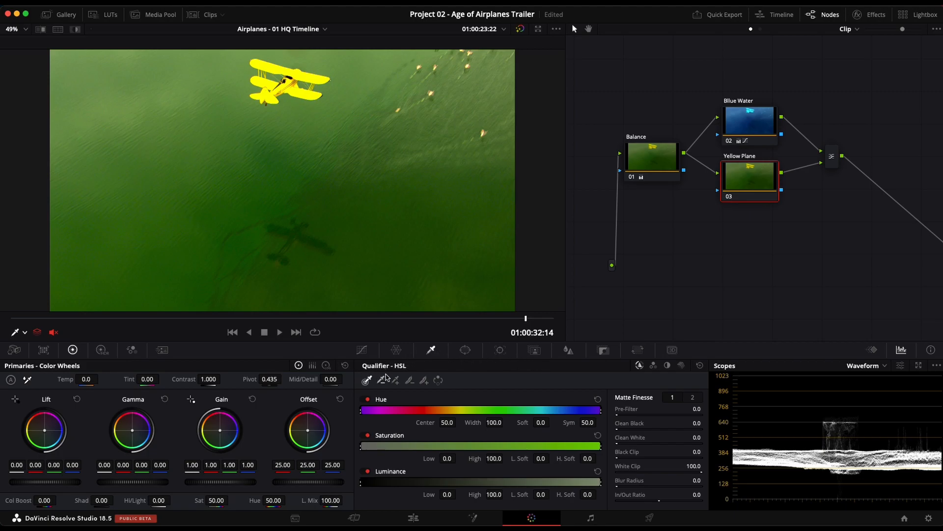
click(682, 366)
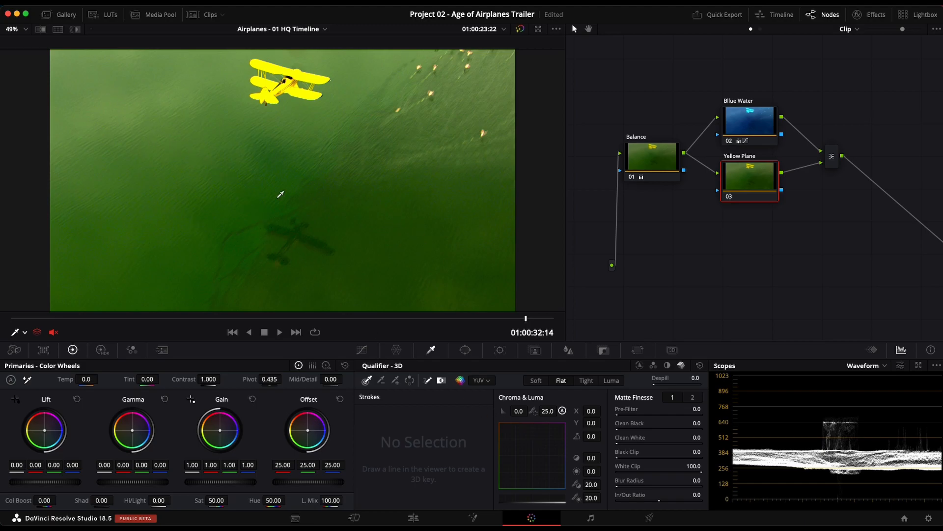
mouse_move(79, 77)
mouse_down()
mouse_move(326, 171)
mouse_move(477, 274)
mouse_up()
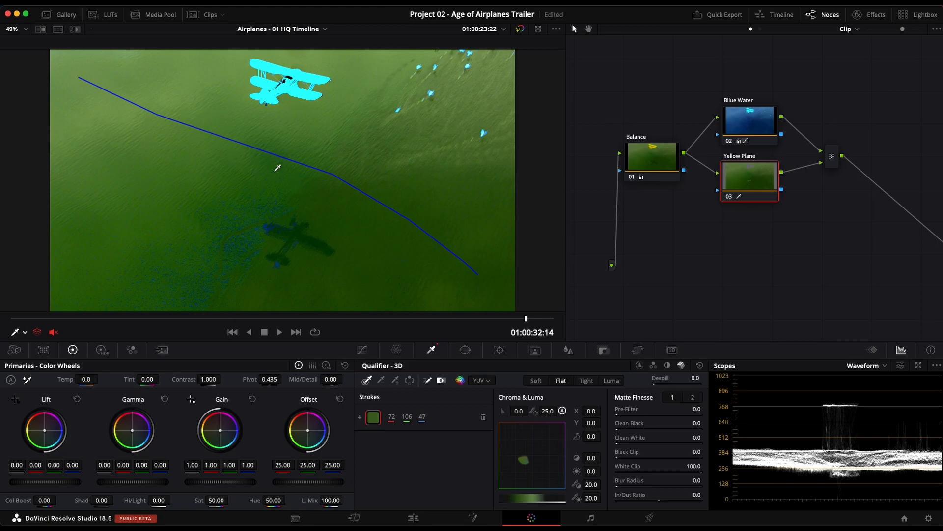
- Examine the Yellow Plane node's key with Highlight, comparing the color and black-and-white modes and ending in black-and-white
click(73, 33)
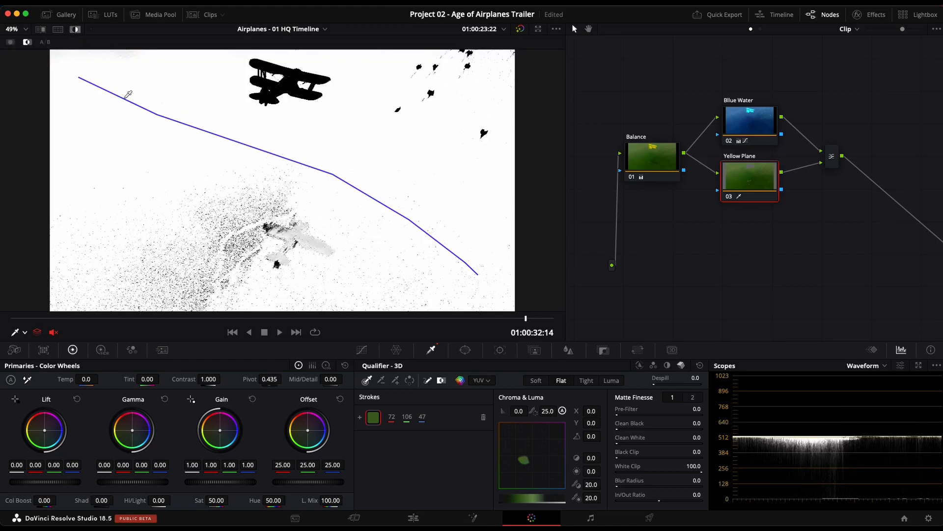
click(10, 42)
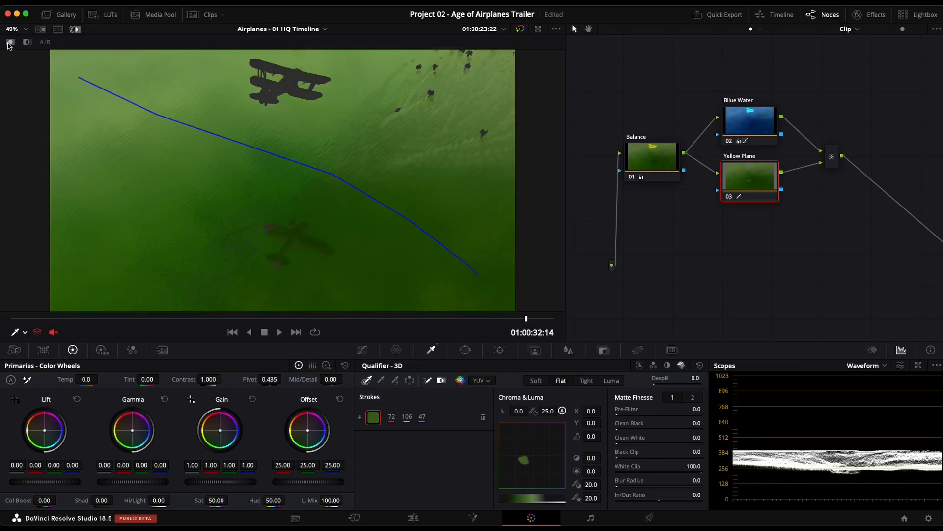
click(26, 42)
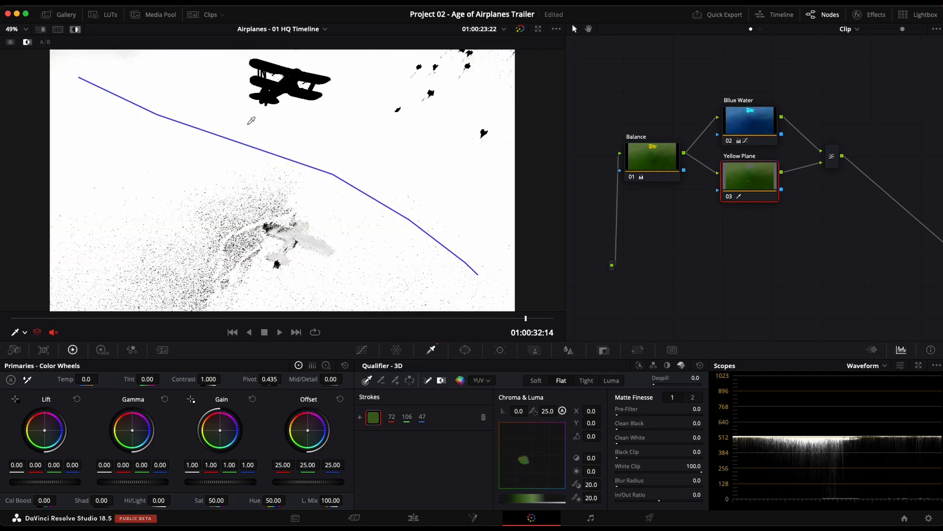
click(27, 43)
click(27, 44)
click(10, 44)
click(27, 44)
- Extend the 3D key with water strokes at 01:00:30:17, 01:00:29:01 and 01:00:29:21, check the matte at 01:00:31:23 and turn Highlight off
drag(524, 325, 311, 324)
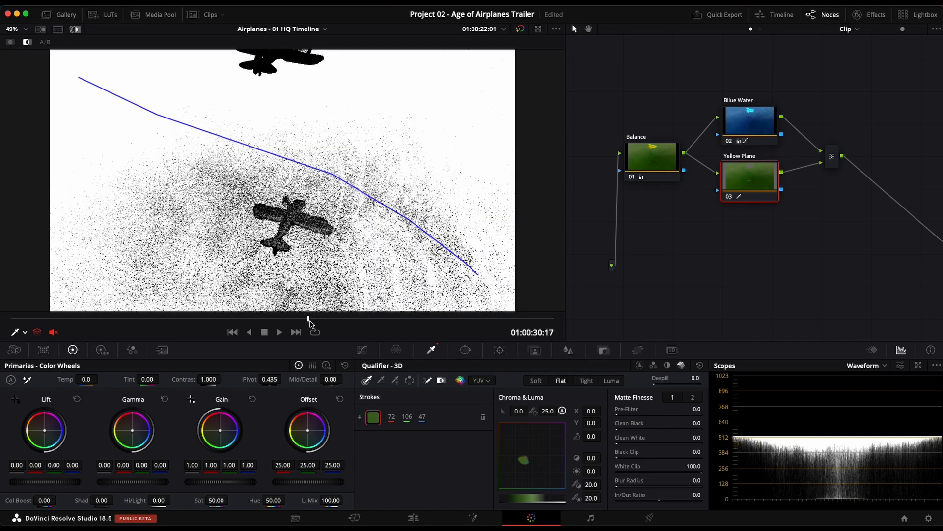
click(396, 384)
drag(167, 222, 199, 252)
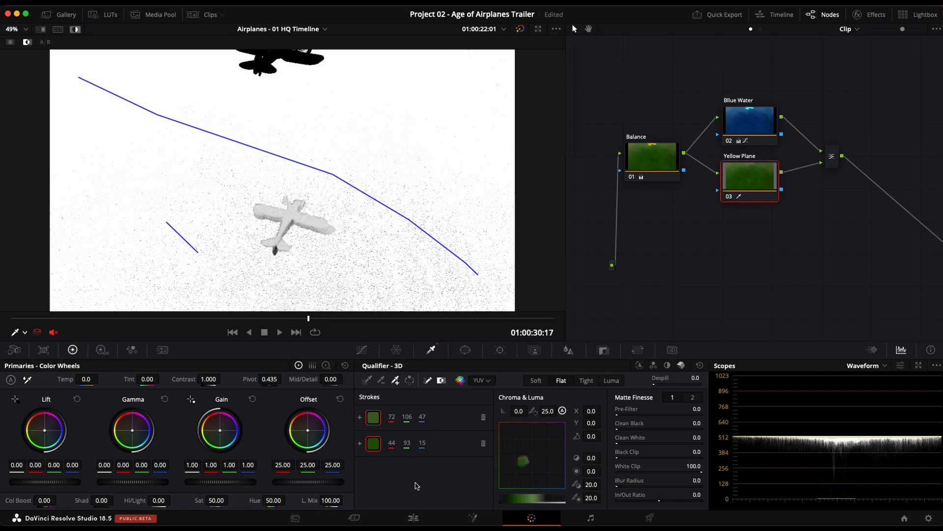
mouse_move(309, 319)
mouse_down()
mouse_move(111, 313)
mouse_move(120, 316)
mouse_up()
drag(368, 238, 393, 256)
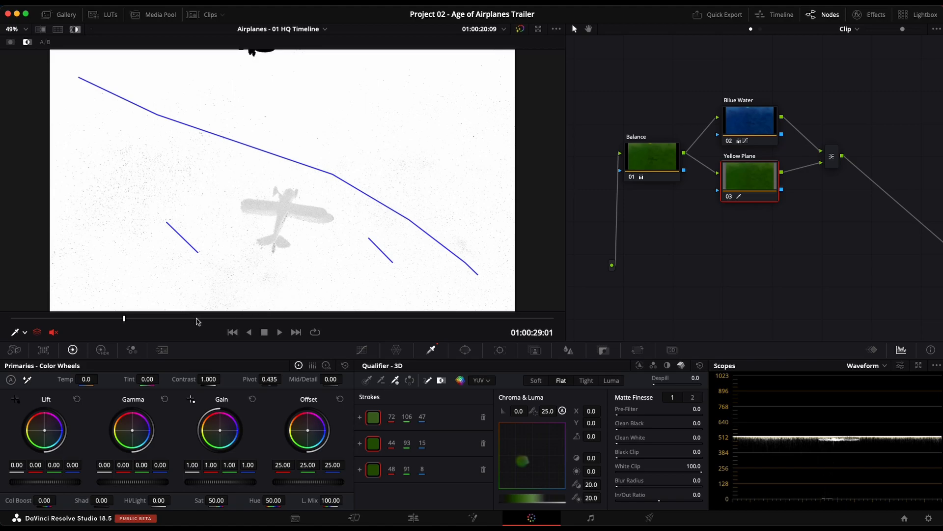
drag(123, 319, 220, 328)
drag(243, 274, 290, 293)
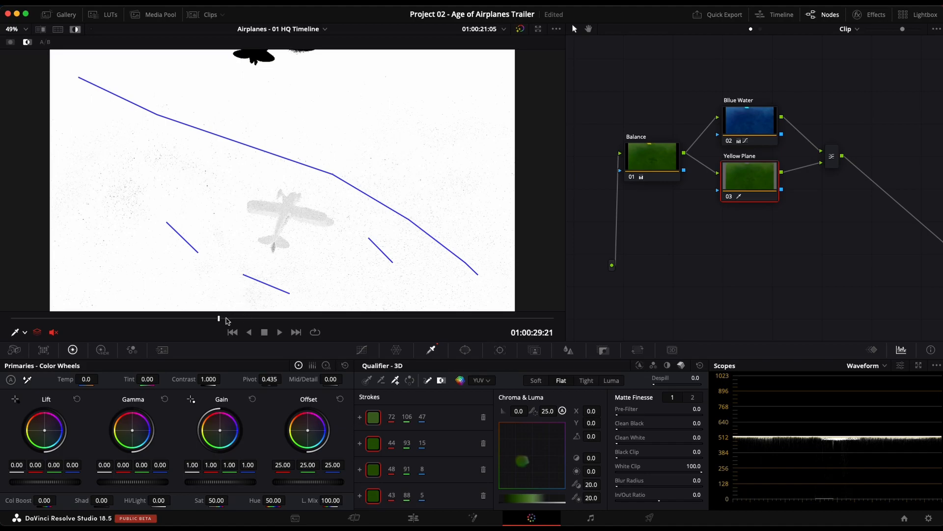
drag(219, 318, 455, 311)
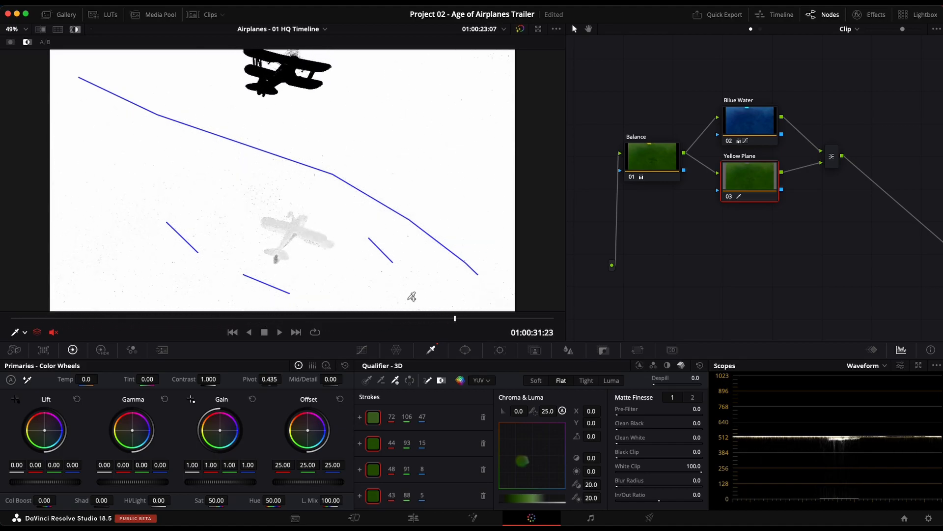
click(75, 30)
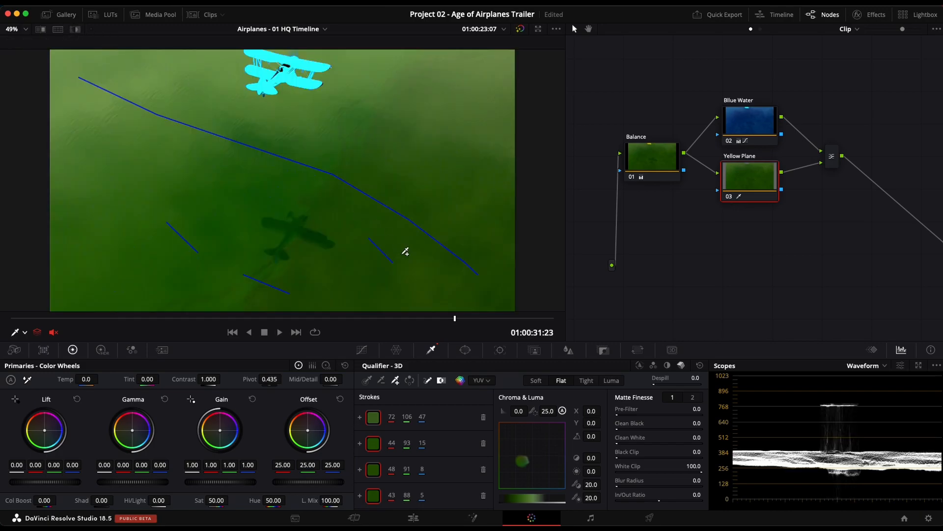
- Invert the Yellow Plane node's 3D key so it isolates the plane, and hide the qualifier stroke overlays
click(410, 380)
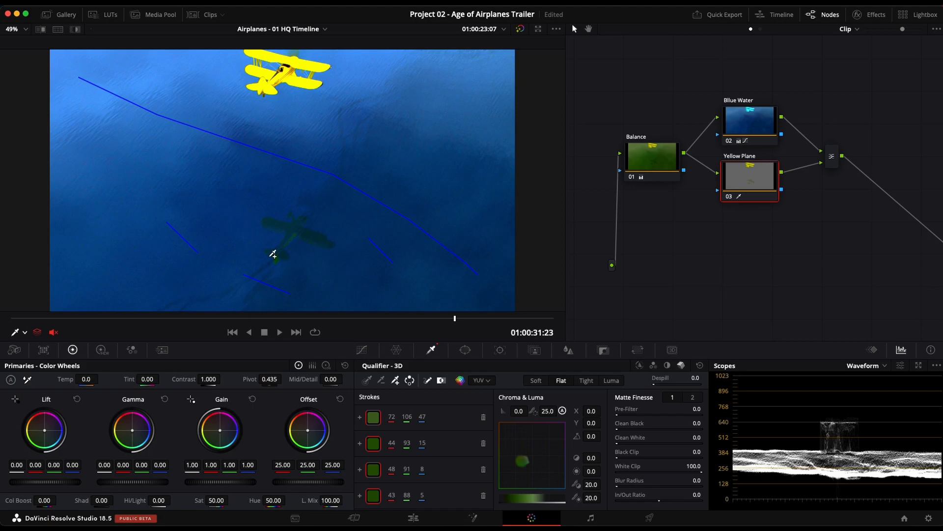
click(426, 382)
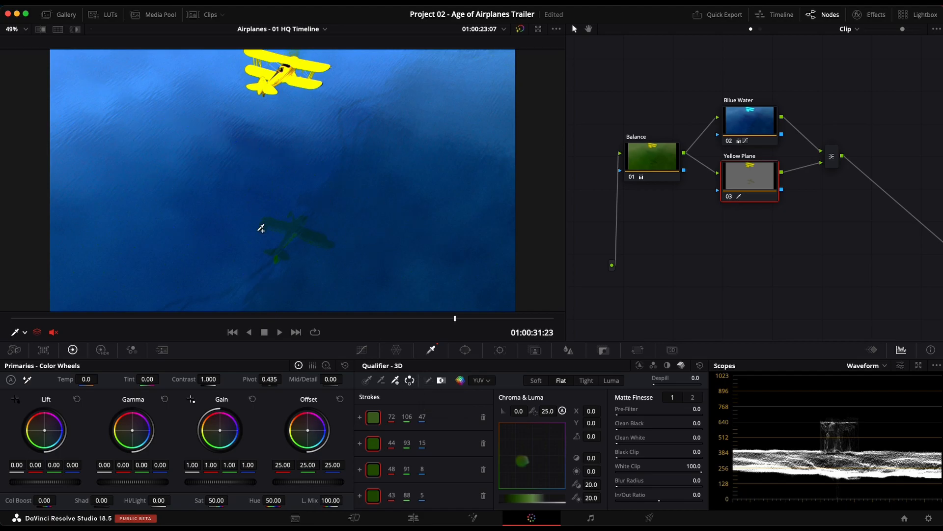
click(428, 381)
click(428, 381)
- At 01:00:32:16, shape the Yellow Plane node's luma-only custom curve, lowering a shadow point and anchoring an upper point near the original diagonal
drag(448, 317, 536, 325)
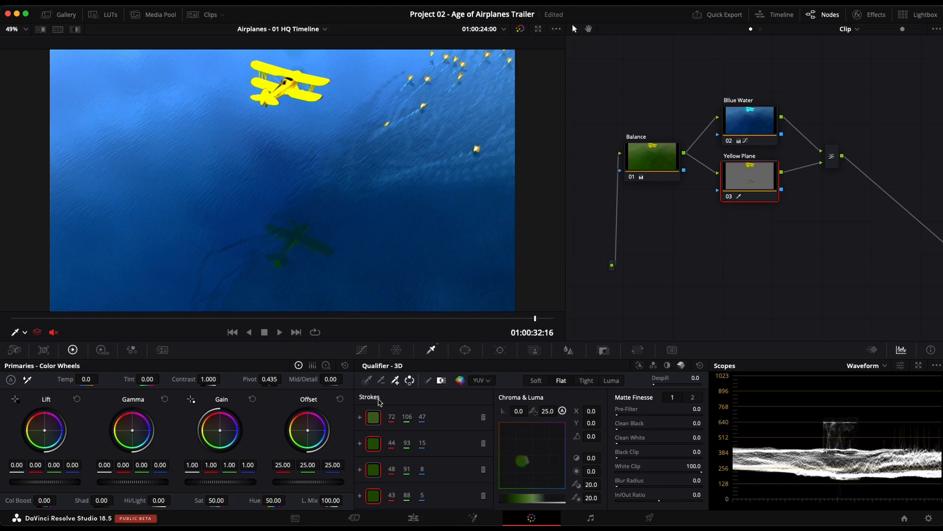
click(362, 350)
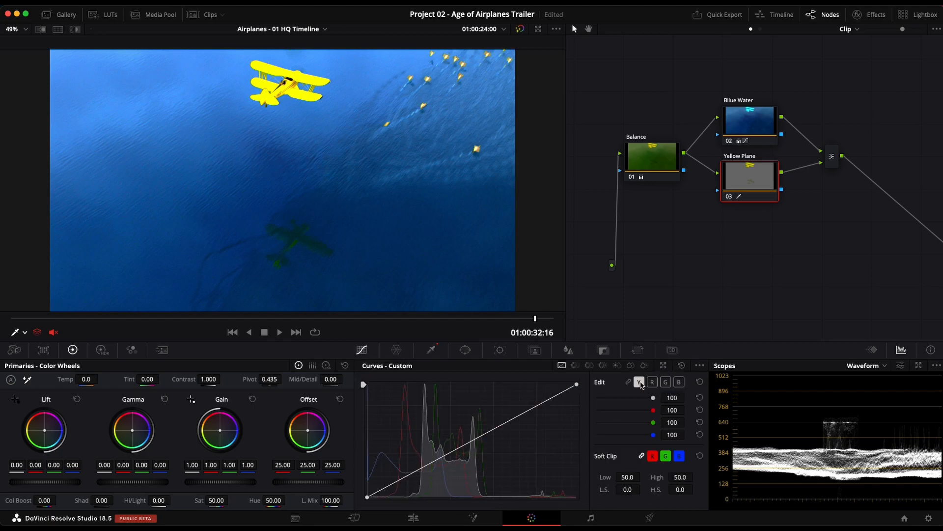
click(419, 473)
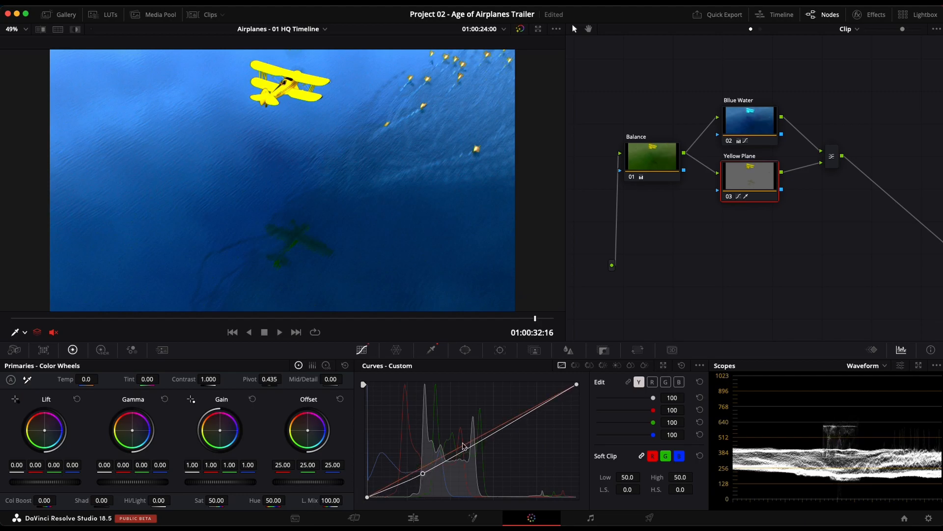
click(488, 431)
drag(488, 430, 491, 432)
drag(422, 473, 424, 473)
- Warm the plane's Gain toward orange, resetting the first attempt and finishing at red 1.17, green 0.97 and blue 0.77
scroll(271, 137, up, 2)
scroll(278, 125, up, 1)
drag(279, 125, 294, 233)
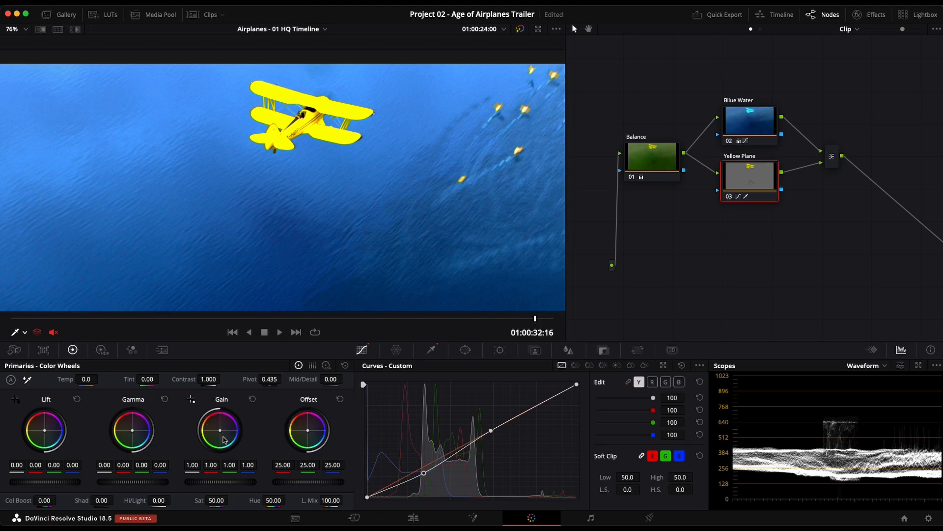
drag(222, 434, 192, 414)
click(252, 402)
drag(219, 430, 199, 413)
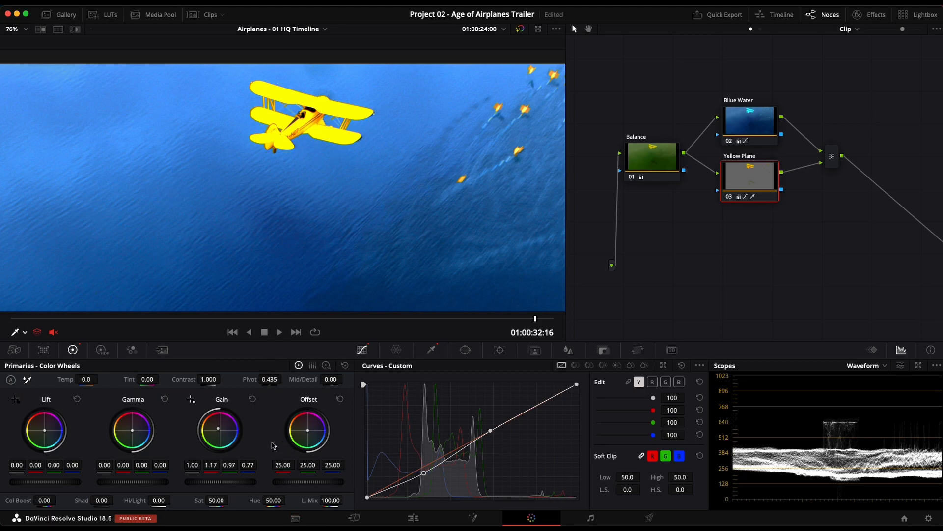
- Reduce the Yellow Plane node's saturation, trying 40 first and finishing at 35
click(219, 499)
text(40)
key(Return)
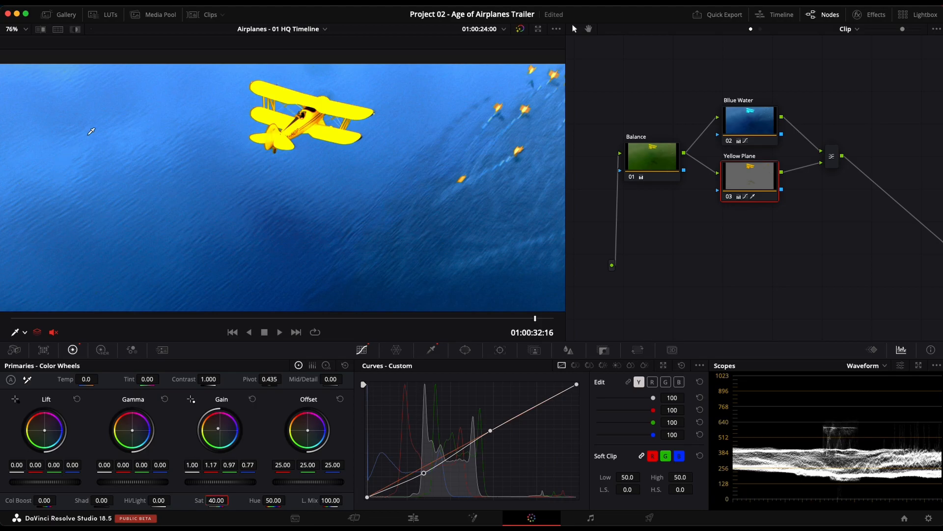
click(219, 499)
text(35)
key(Return)
key(shift+z)
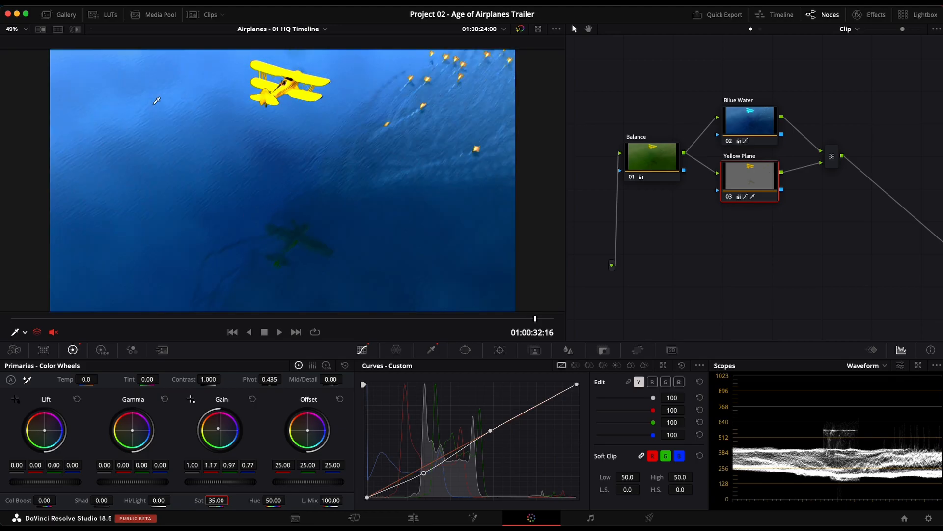
- Add a third layered node below Yellow Plane and label it Flamingos
click(752, 285)
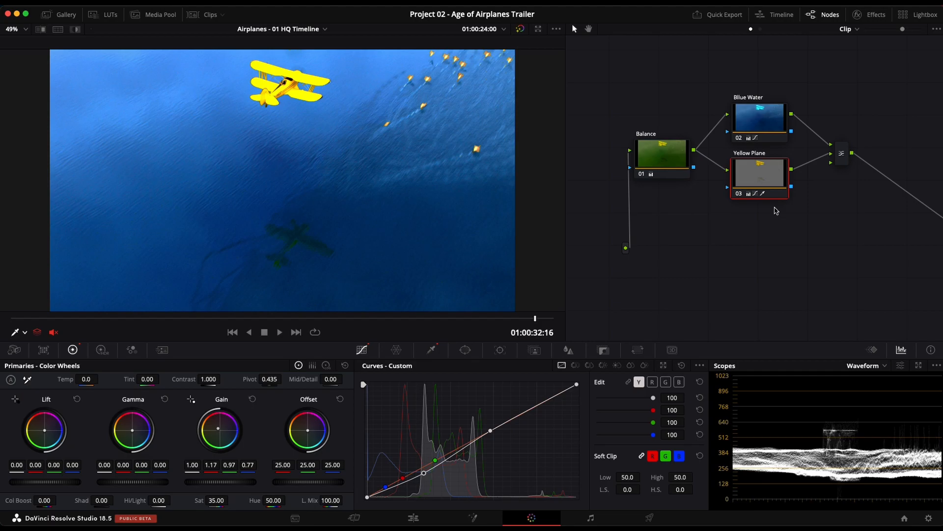
key(alt+p)
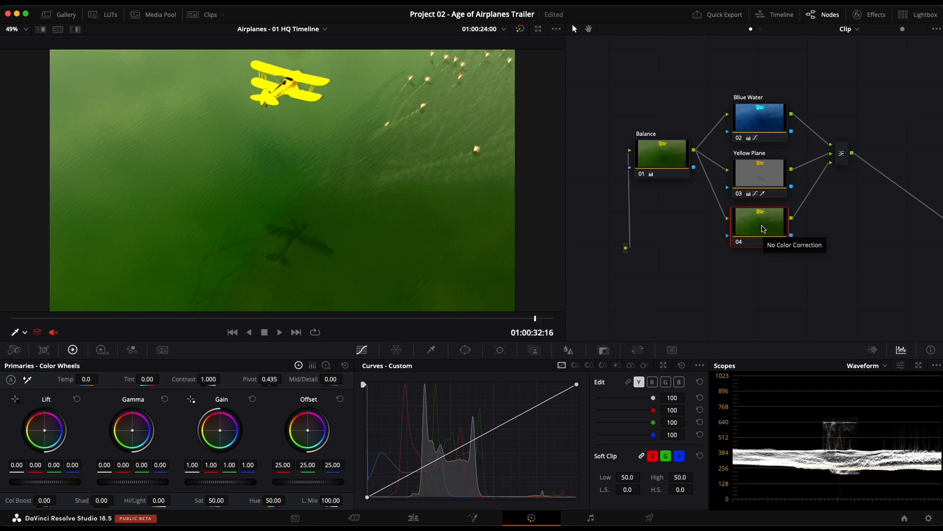
key(F2)
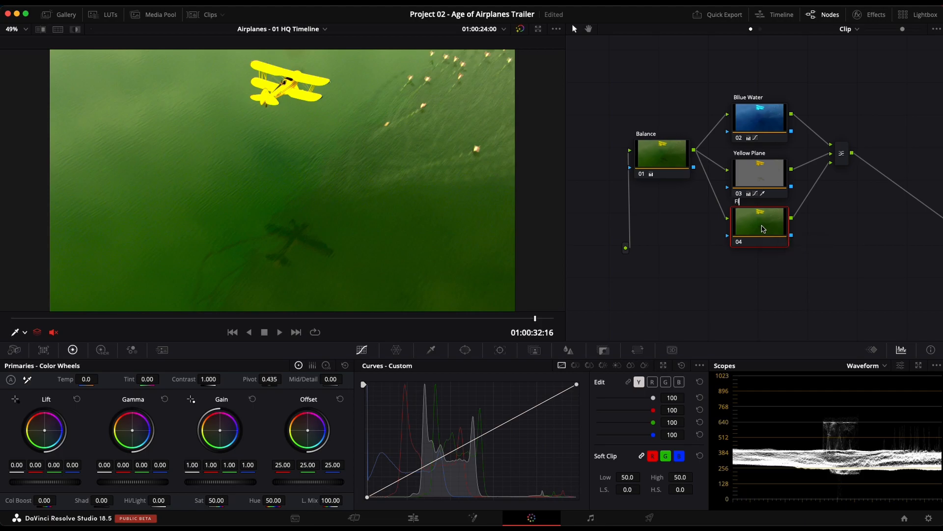
text(Flamingos)
key(Return)
- Adjust the Flamingos node's position and connect the Yellow Plane node's key output to the Flamingos node's key input
scroll(786, 262, up, 2)
drag(902, 30, 926, 32)
scroll(838, 246, left, 2)
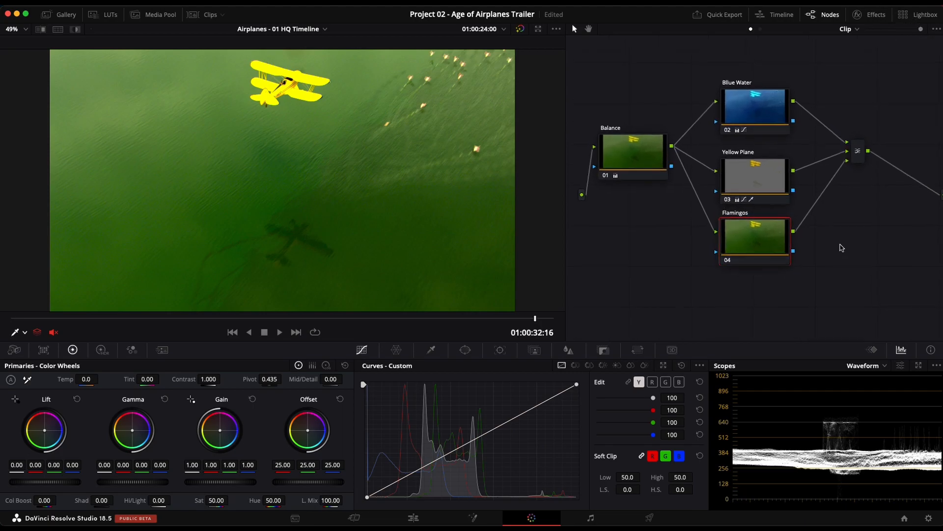
drag(776, 251, 778, 251)
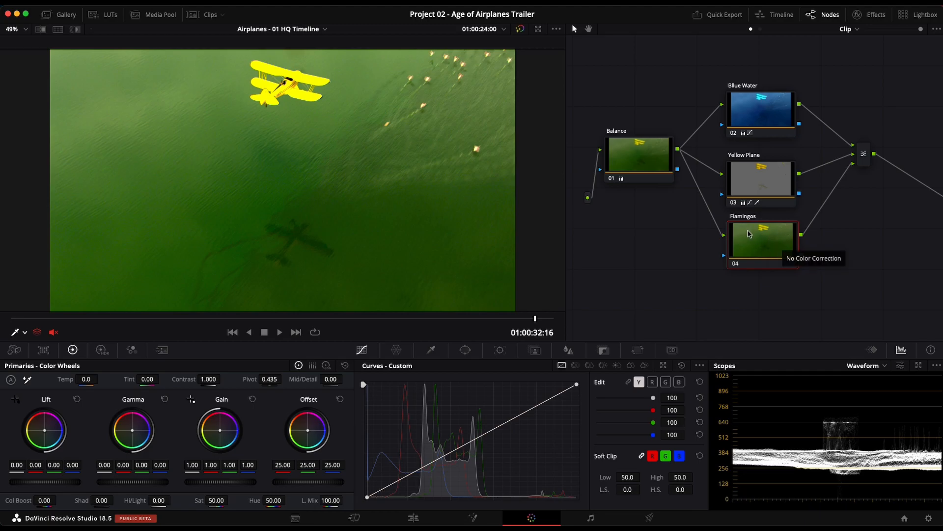
drag(801, 194, 724, 255)
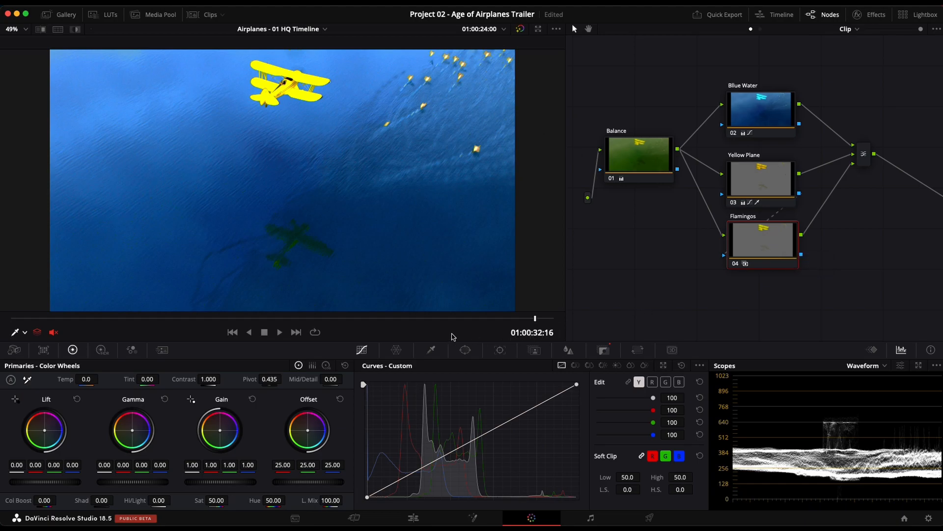
- At 01:00:32:20, enable a curve window on the Flamingos node and name it Flamingos Matte
drag(522, 318, 590, 326)
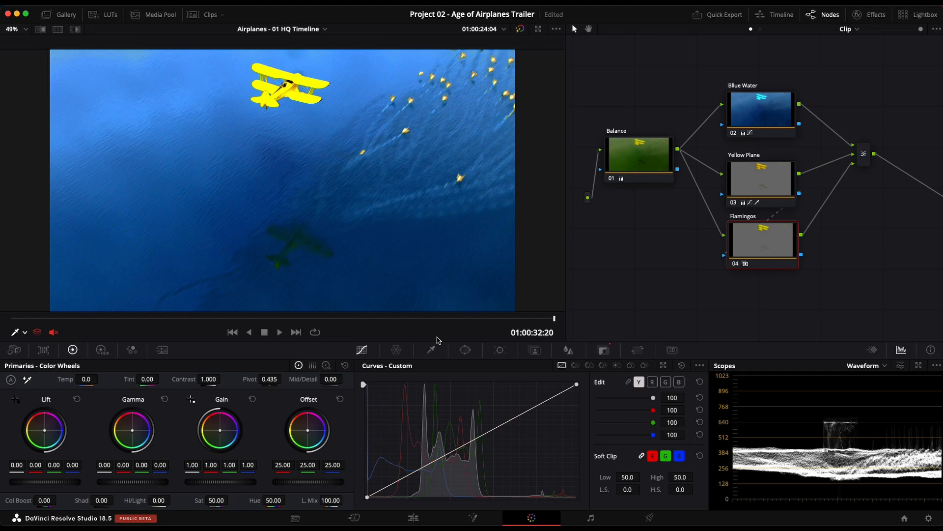
click(469, 350)
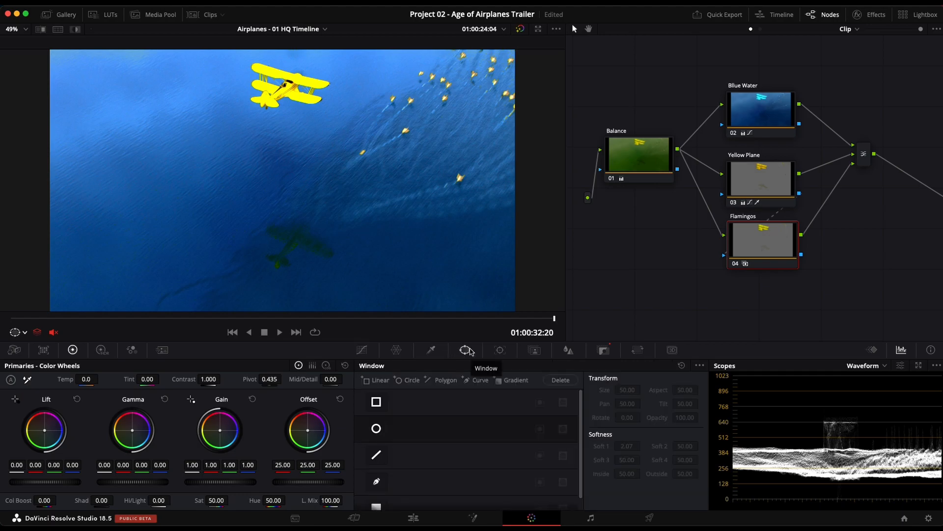
click(378, 483)
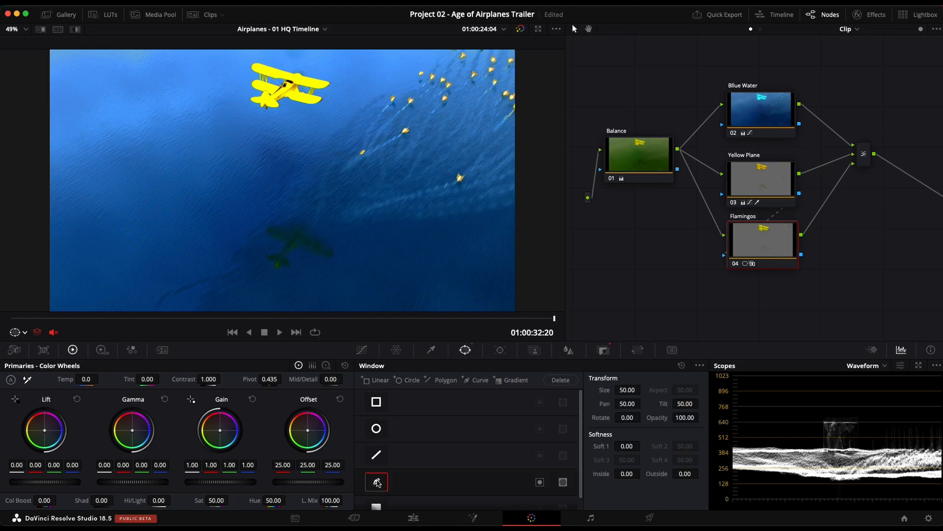
click(443, 481)
click(443, 482)
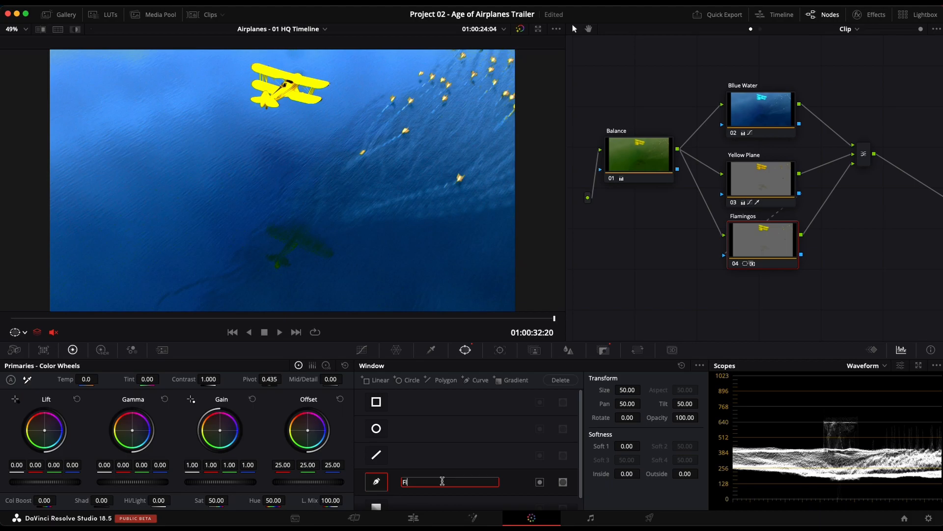
text(Flamingos Matte)
click(511, 487)
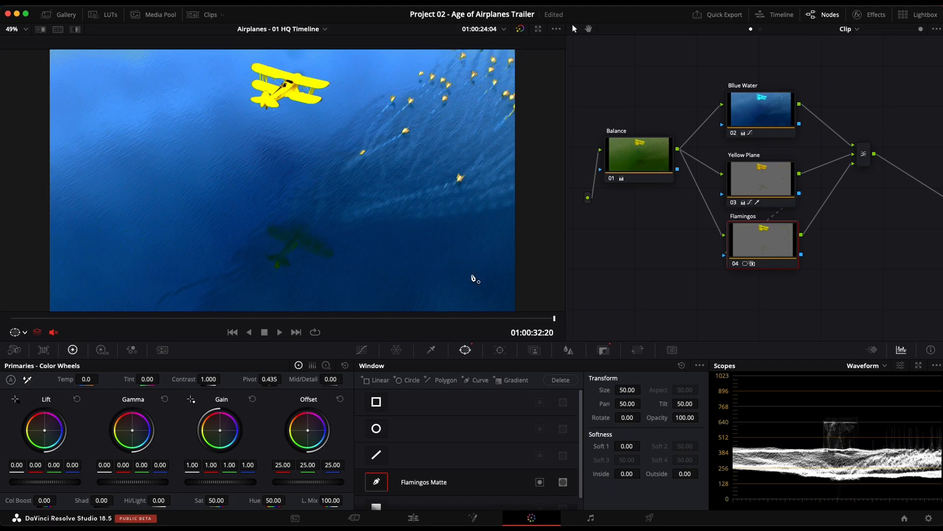
- Draw a closed straight-sided window around the flamingos in the frame's upper-right area, extending it beyond the right and top frame edges
click(445, 51)
click(389, 82)
click(364, 124)
click(346, 160)
click(487, 191)
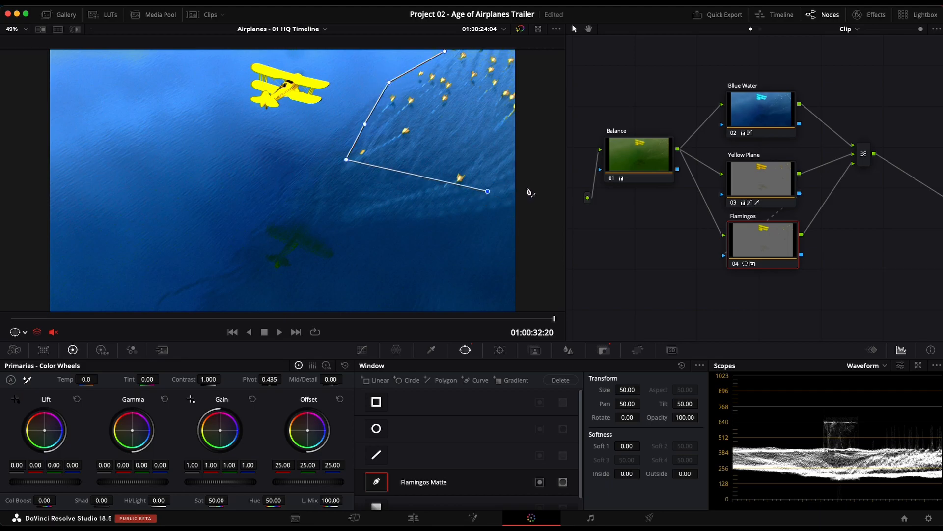
click(531, 187)
scroll(521, 128, up, 2)
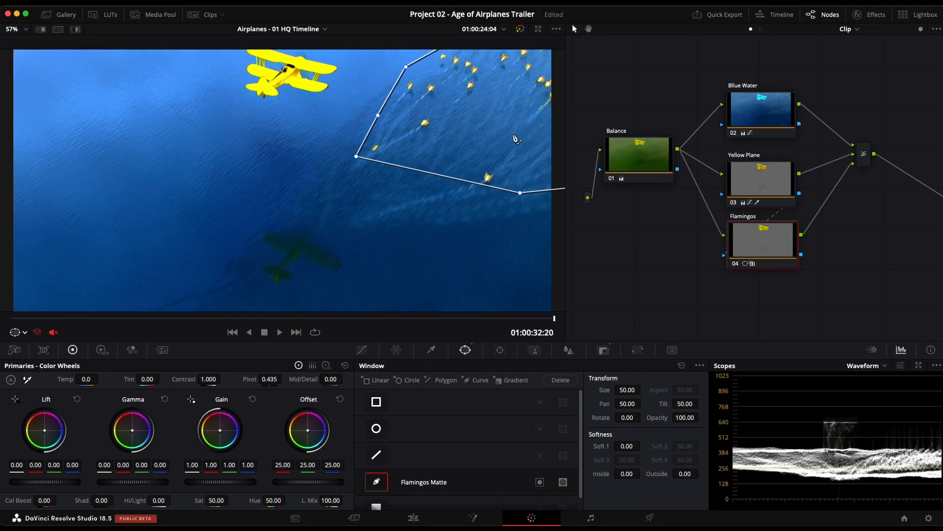
scroll(516, 147, down, 3)
click(506, 75)
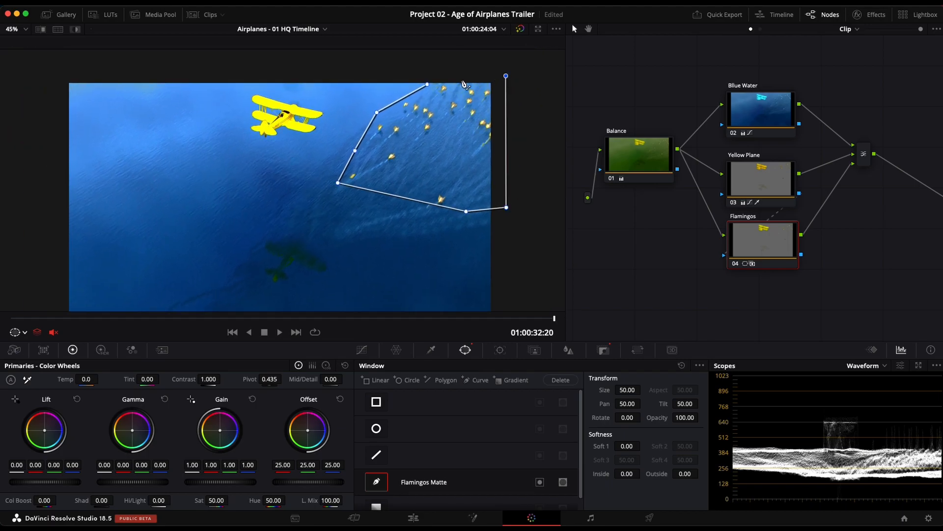
click(438, 73)
click(427, 85)
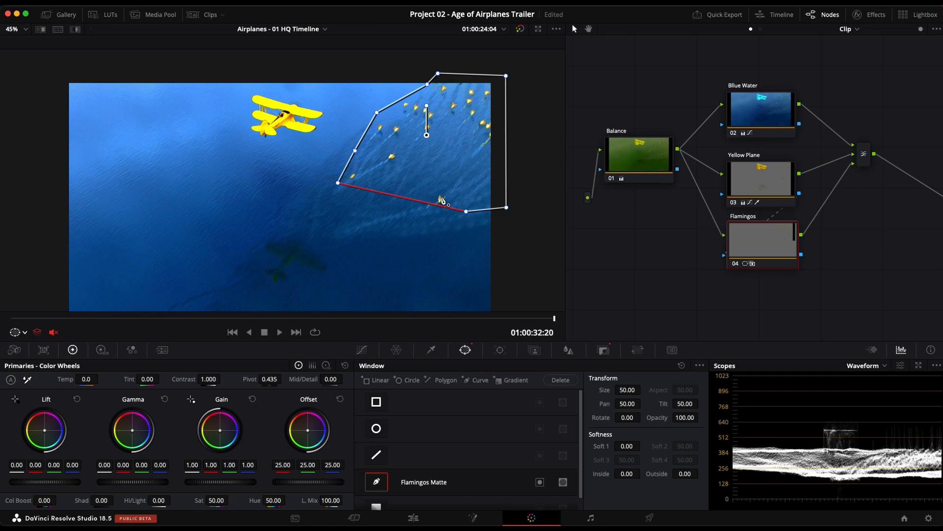
- Keyframe the window in the tracker's Frame mode at 01:00:33:08, reshaping it down and left to enclose the spread-out flock
click(500, 353)
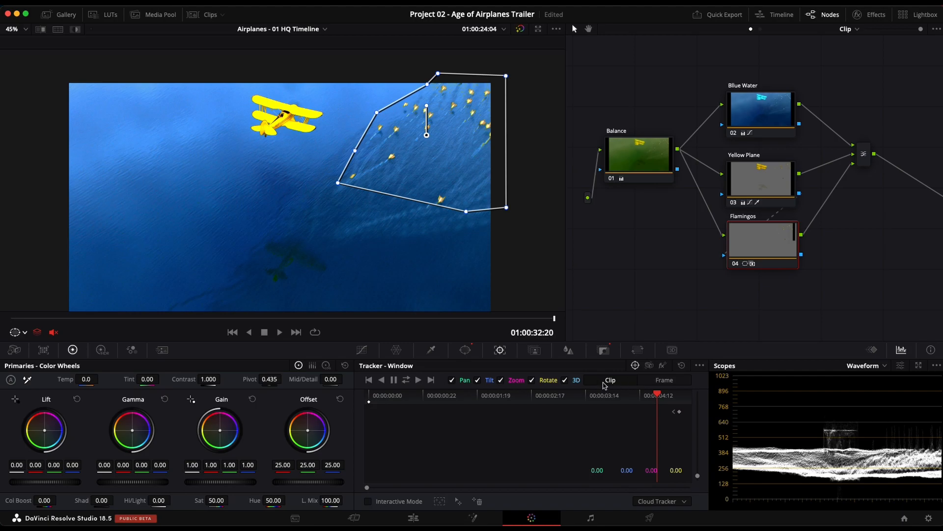
click(669, 383)
click(669, 397)
drag(670, 397, 687, 397)
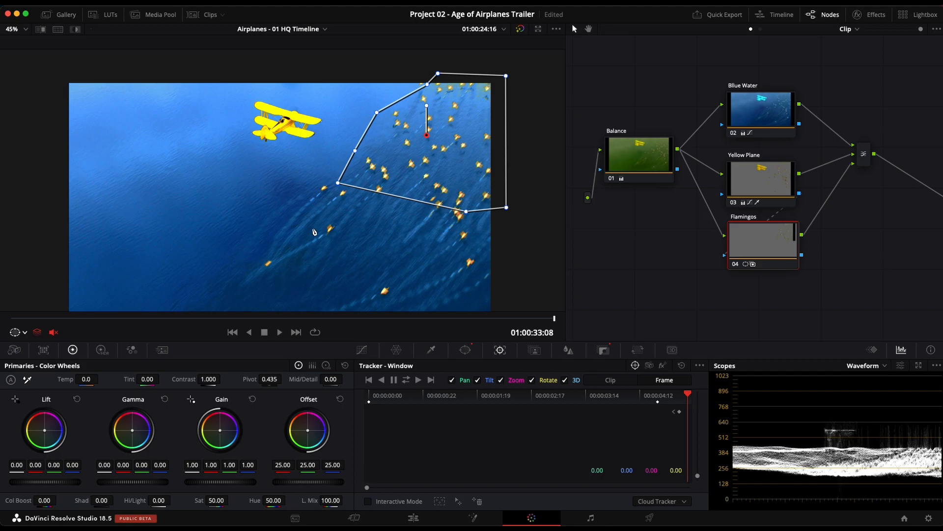
drag(338, 183, 250, 278)
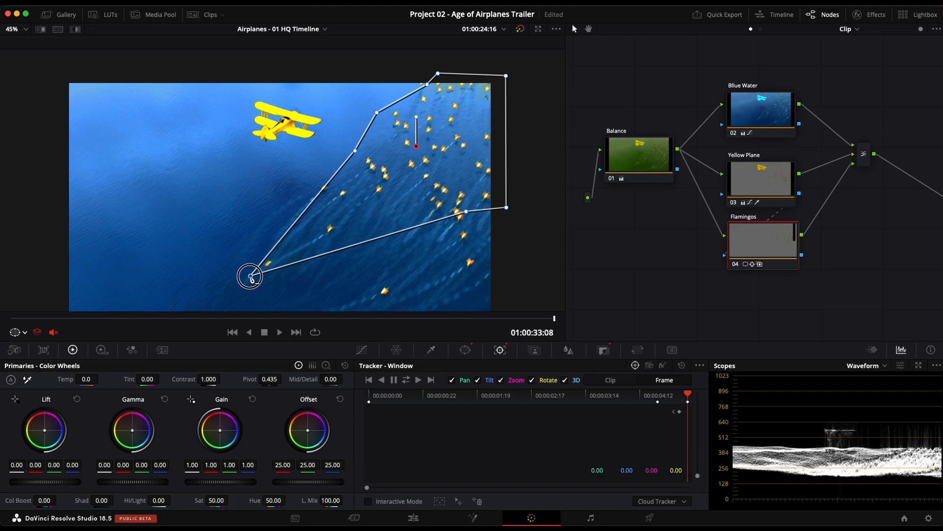
drag(466, 212, 503, 311)
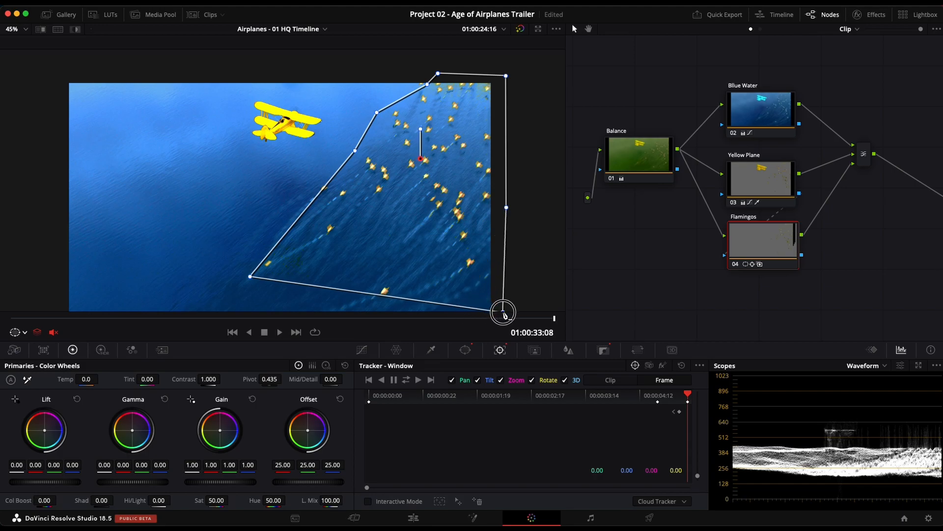
mouse_move(251, 277)
mouse_down()
mouse_move(240, 302)
mouse_move(239, 292)
mouse_up()
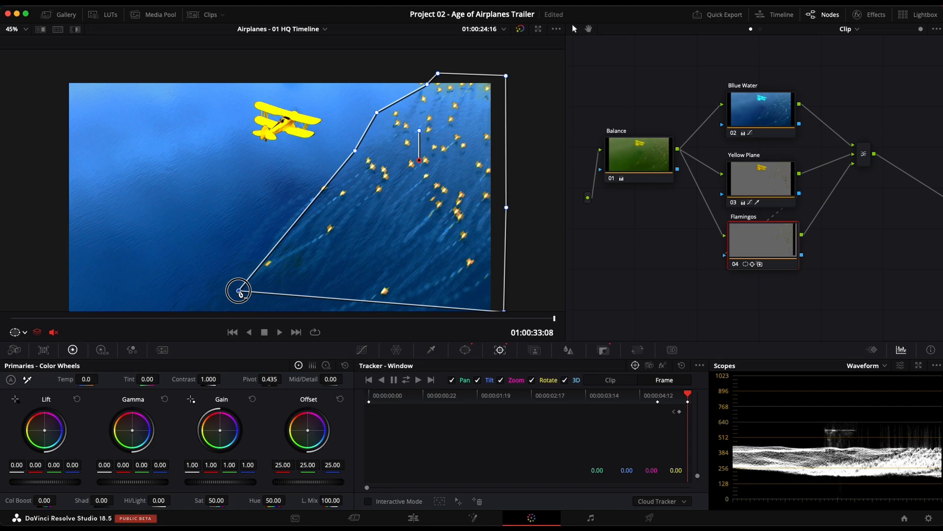
drag(506, 76, 502, 78)
drag(507, 207, 502, 207)
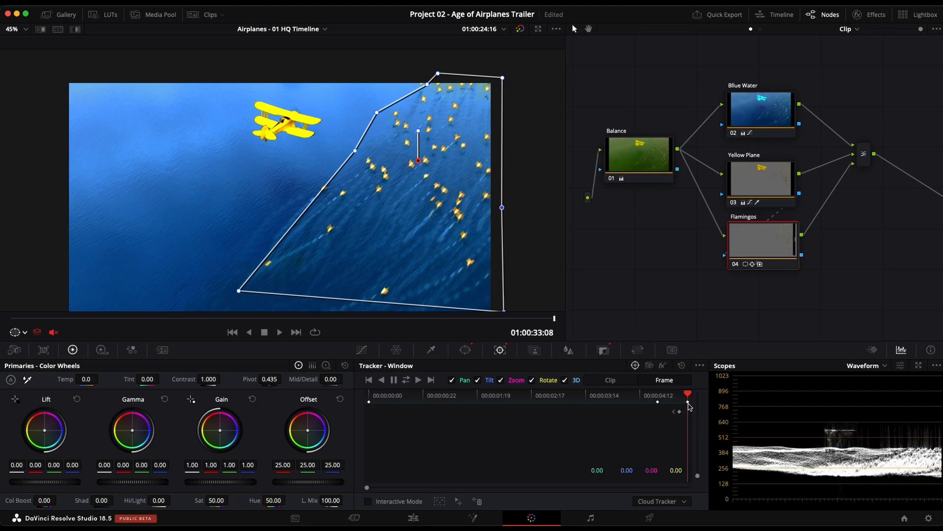
- Keyframe the Flamingos Matte outside the frame's upper-right corner at 01:00:32:02 and at the clip's first frame, 01:00:28:01
drag(688, 396, 612, 397)
drag(466, 151, 558, 35)
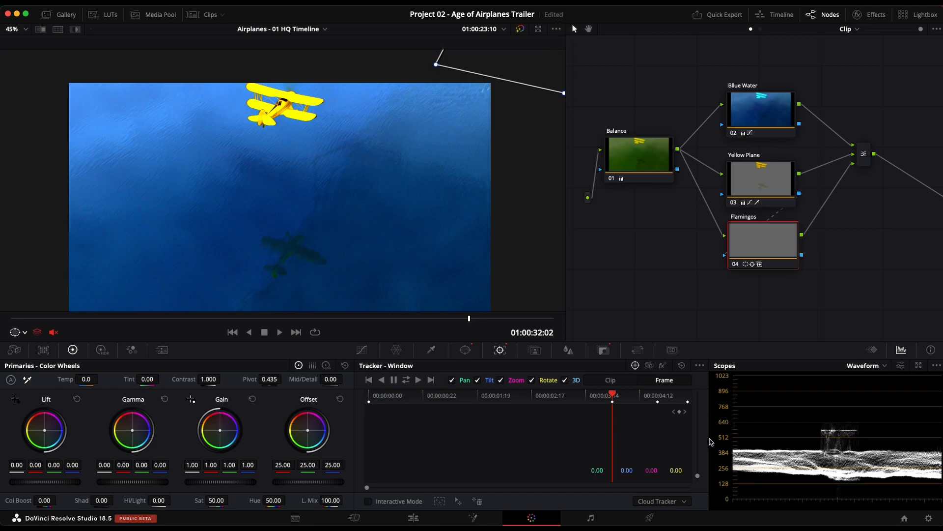
drag(612, 396, 360, 396)
drag(445, 162, 520, 40)
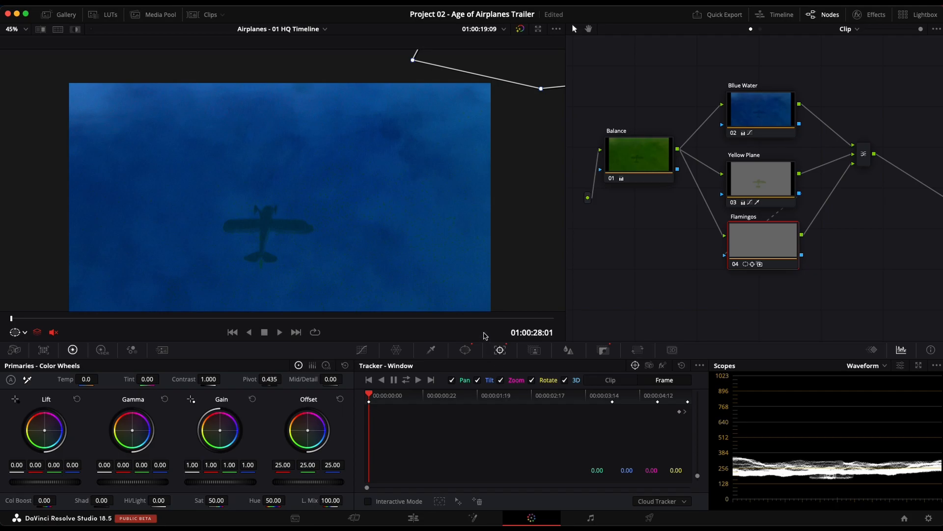
- Play the clip to review the animated window and display the timeline beneath the viewer
key(space)
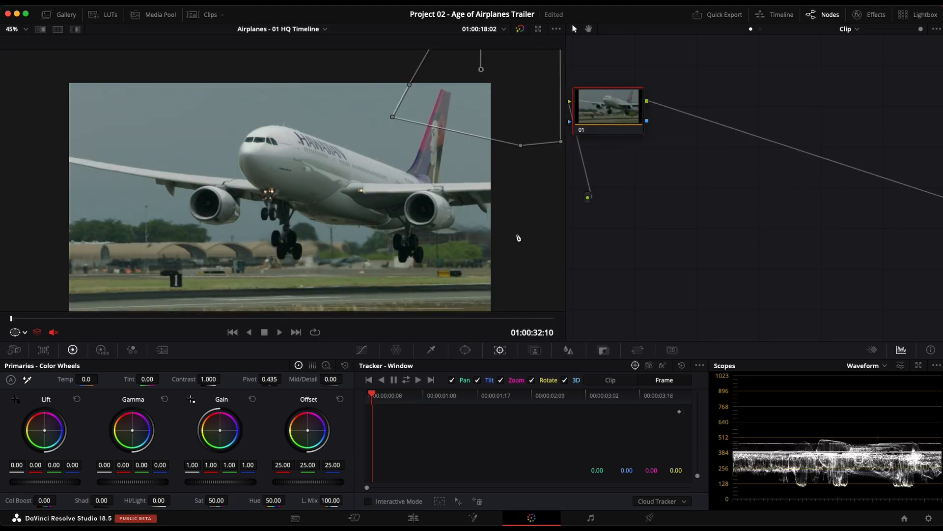
drag(372, 394, 335, 395)
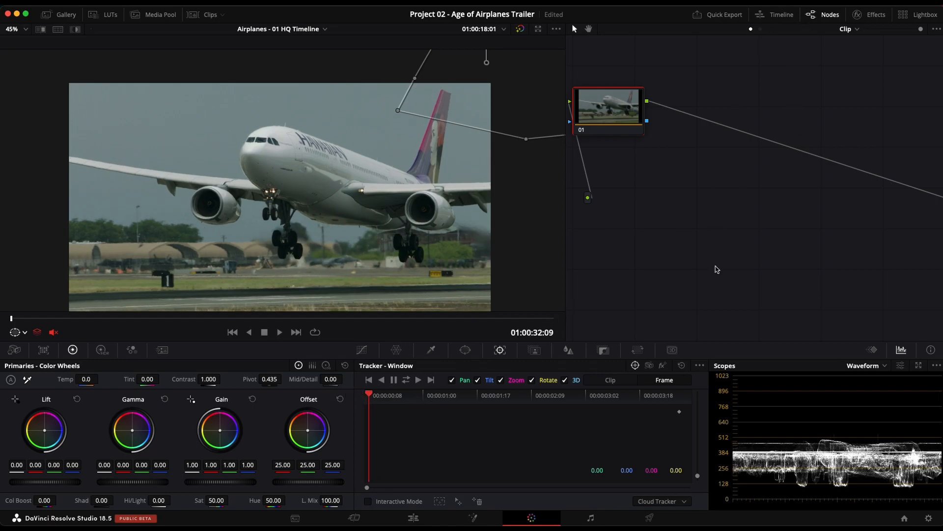
click(779, 16)
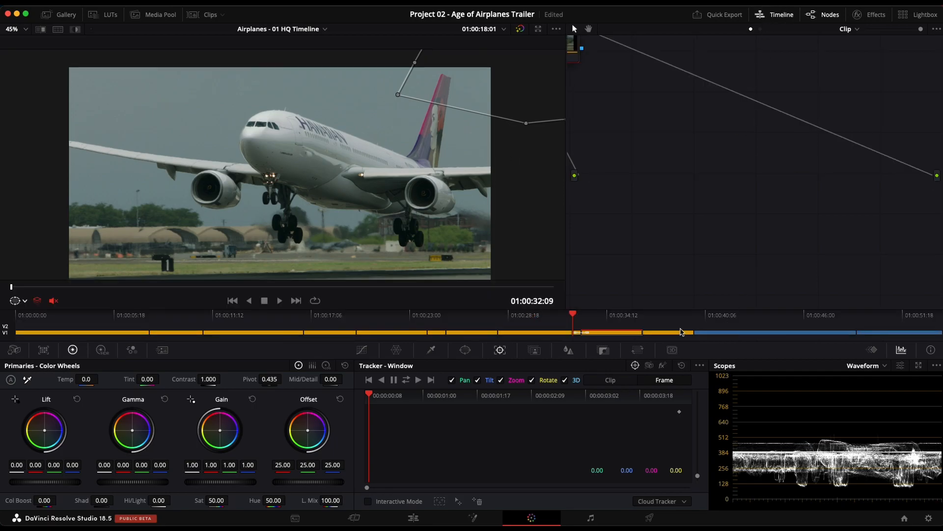
- Return to the yellow plane clip, hide the timeline and scrub through the animated flamingo window to 01:00:33:04
click(575, 314)
drag(612, 318, 558, 316)
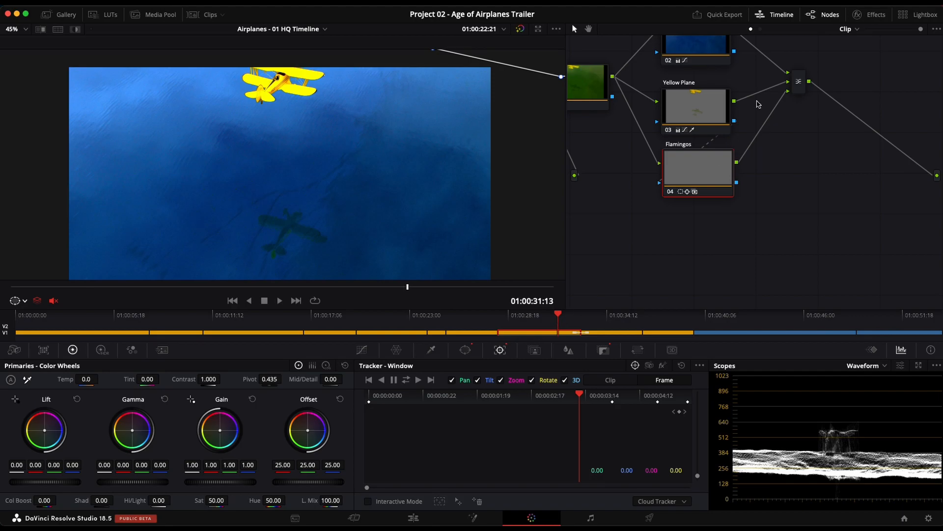
click(775, 14)
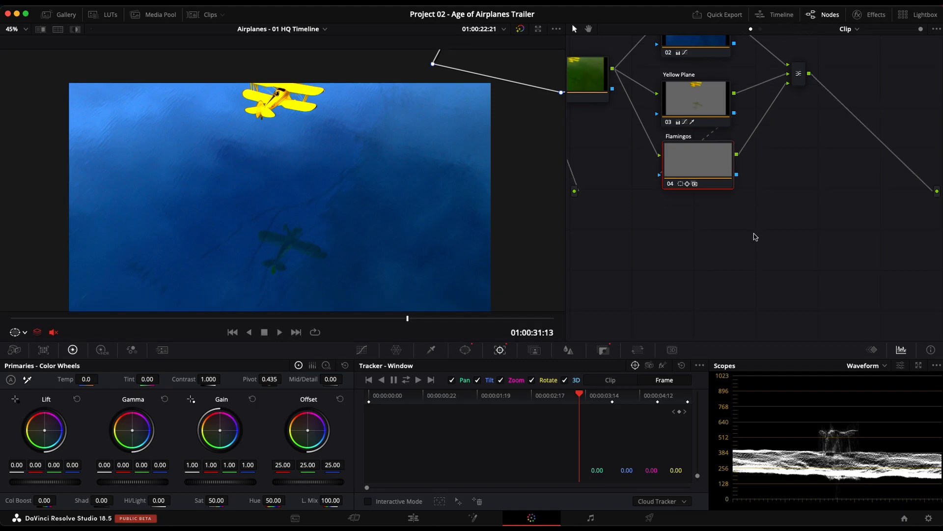
drag(728, 193, 782, 280)
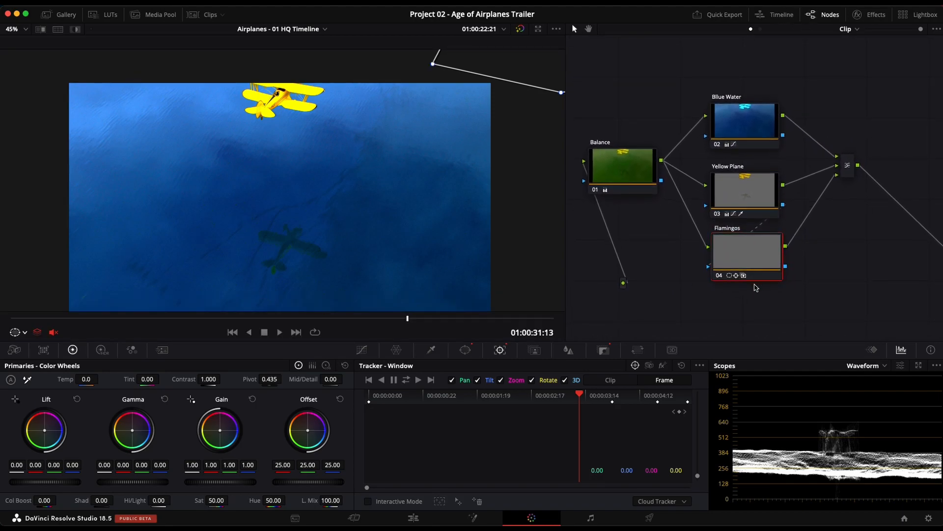
click(422, 318)
drag(421, 318, 555, 319)
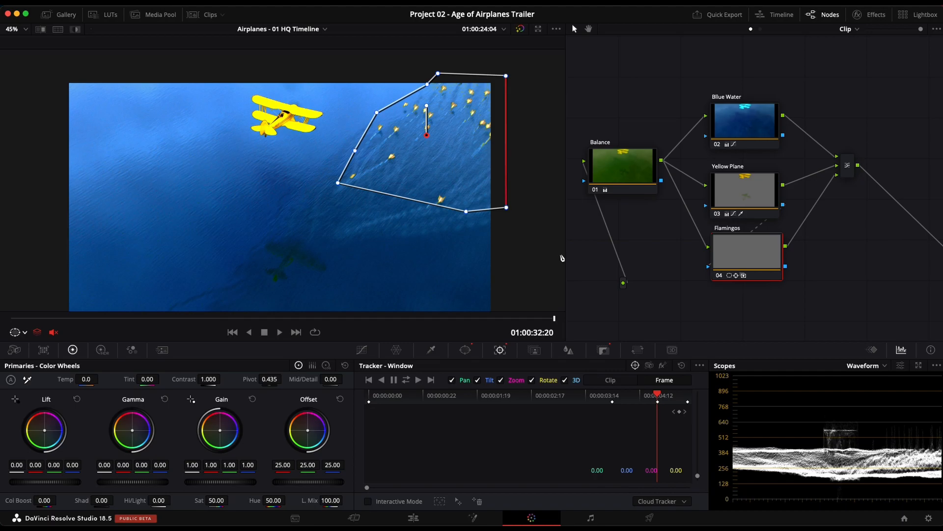
drag(658, 395, 677, 398)
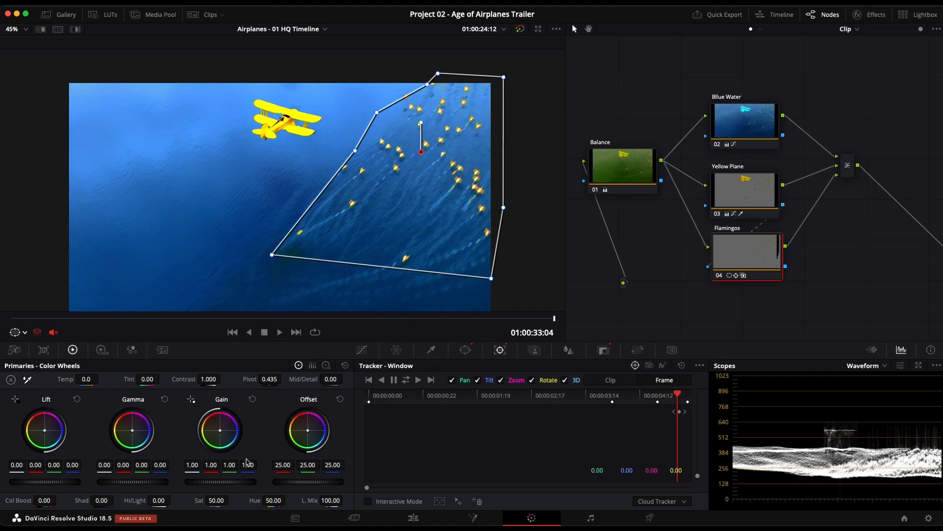
- Lower the Flamingos node's Gain to 0.81, tint it pinkish with red 0.96, green 0.75 and blue 0.97, and toggle the node to compare
drag(235, 482, 145, 477)
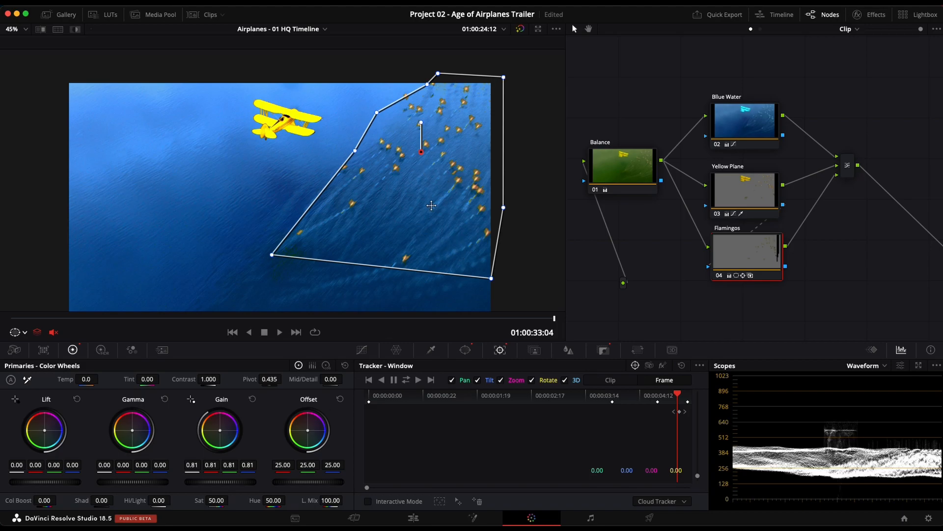
mouse_move(222, 433)
mouse_down()
mouse_move(233, 420)
mouse_move(215, 431)
mouse_move(238, 410)
mouse_move(222, 429)
mouse_up()
key(ctrl+d)
key(ctrl+d)
key(ctrl+d)
key(ctrl+d)
key(ctrl+d)
key(ctrl+d)
key(ctrl+d)
key(ctrl+d)
key(ctrl+d)
key(ctrl+d)
- Combine the Blue Water, Yellow Plane and Flamingos nodes into one compound node
drag(710, 44, 796, 297)
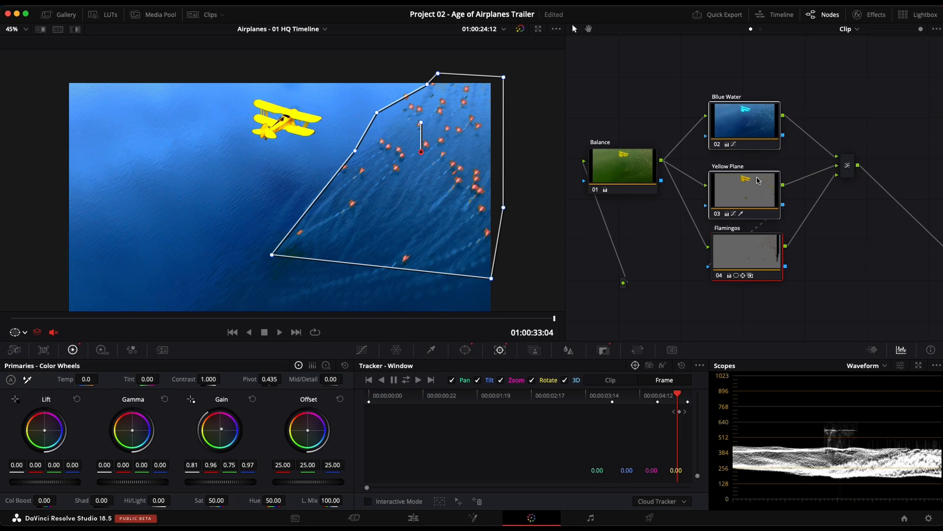
right_click(743, 113)
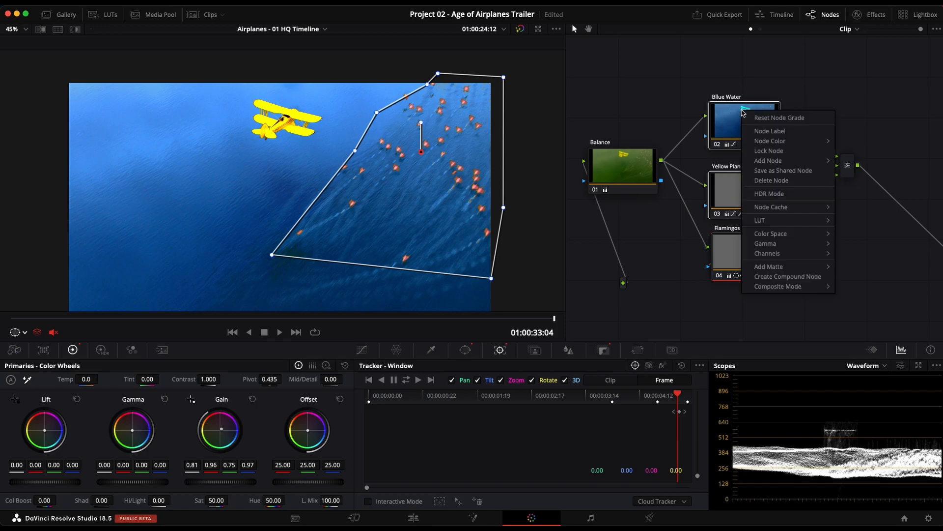
click(784, 276)
click(745, 135)
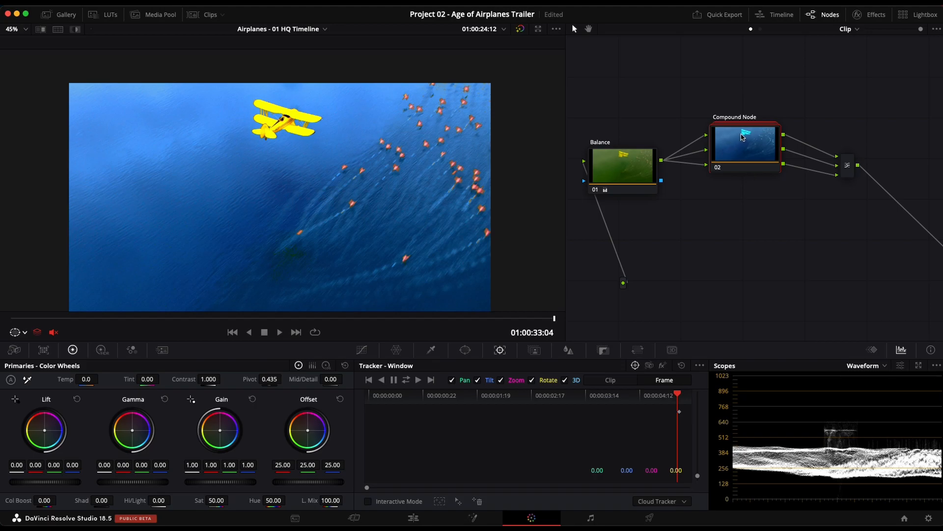
key(F2)
key(Return)
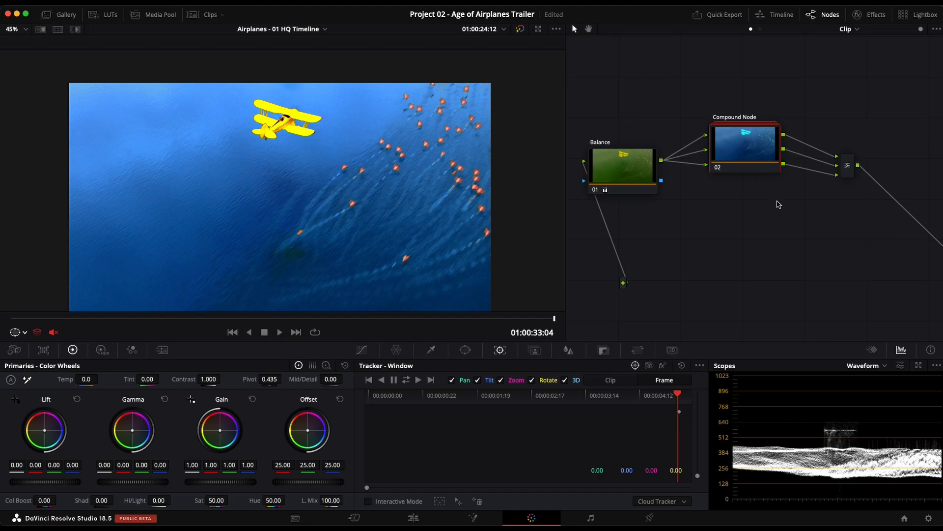
- Open the compound node to examine its three inner nodes and return to the clip's main node graph
right_click(741, 138)
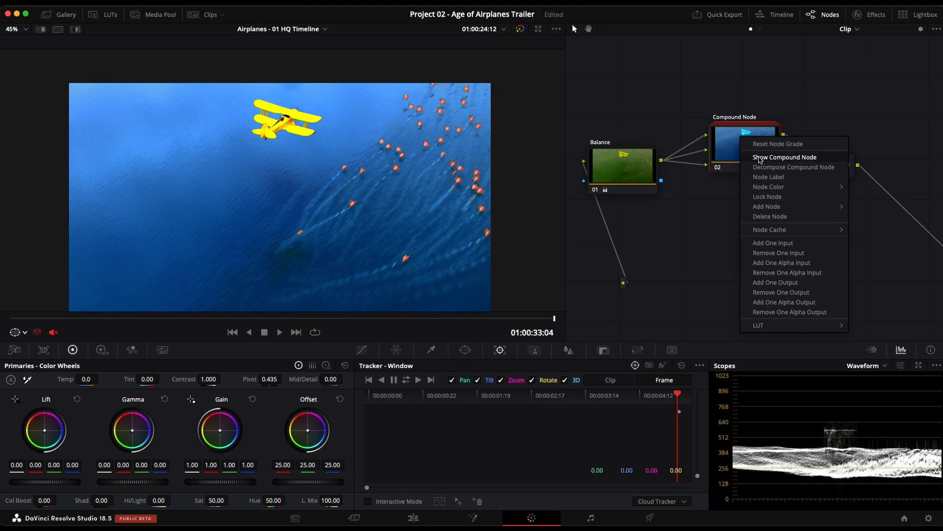
click(828, 159)
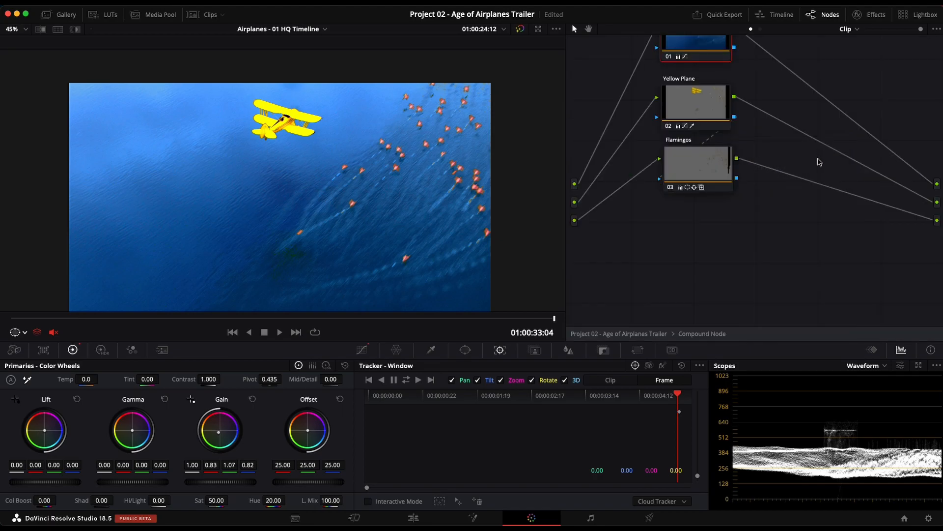
drag(753, 184, 792, 245)
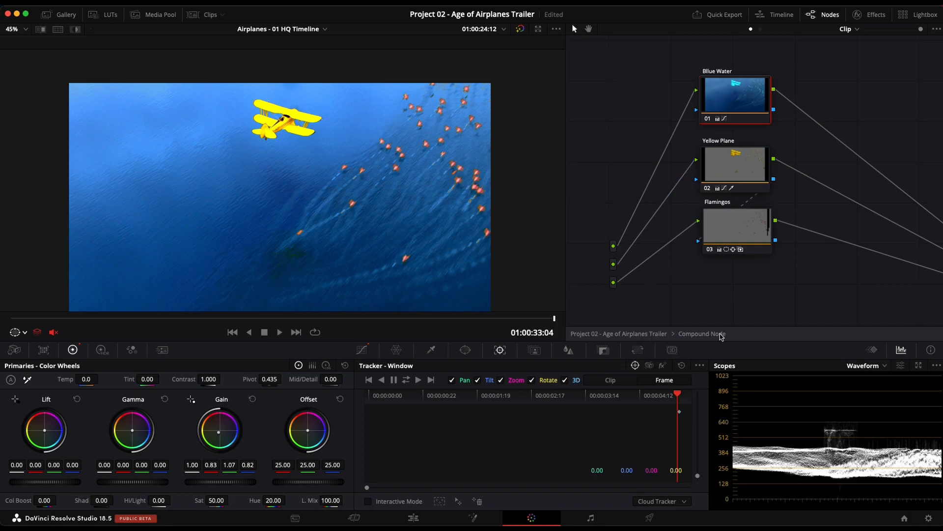
click(648, 334)
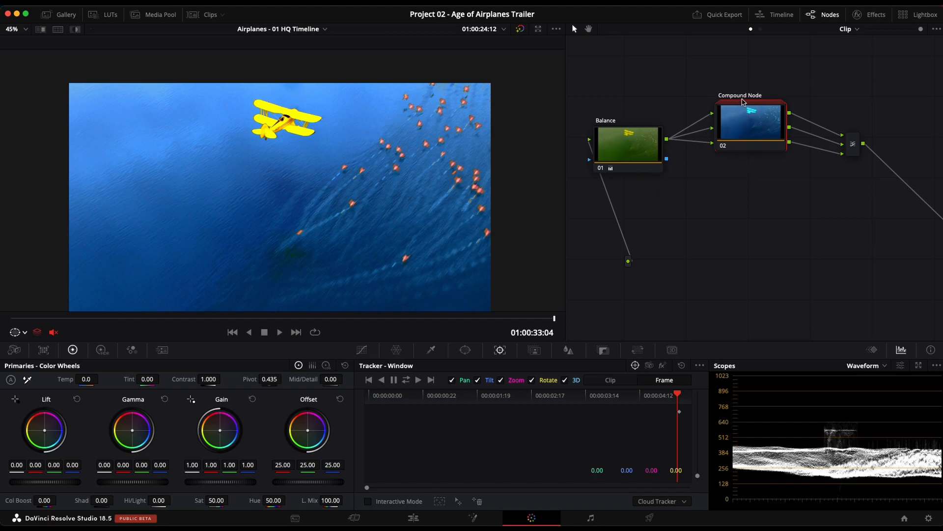
right_click(744, 113)
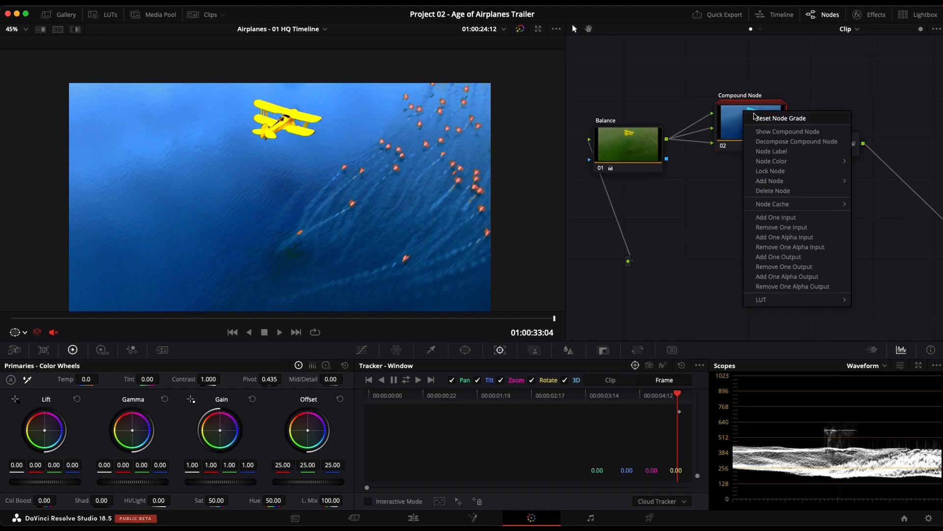
click(781, 131)
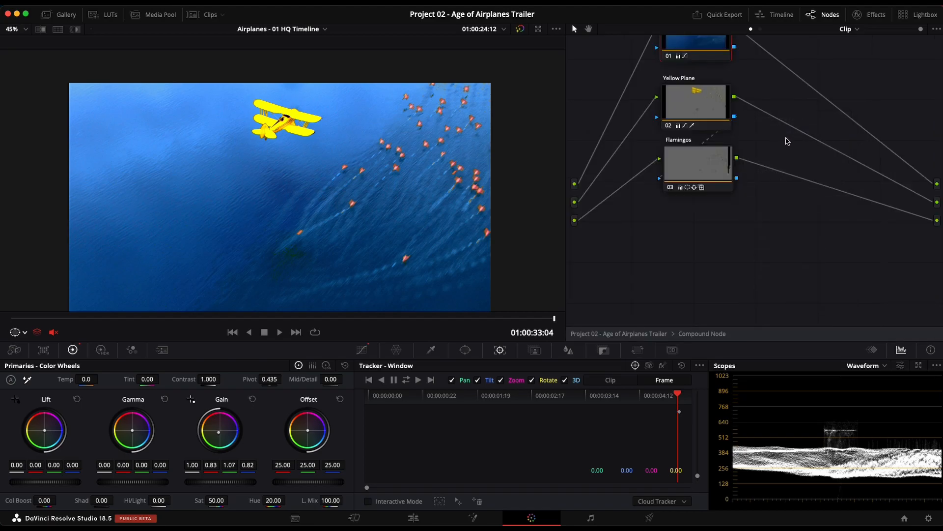
right_click(712, 102)
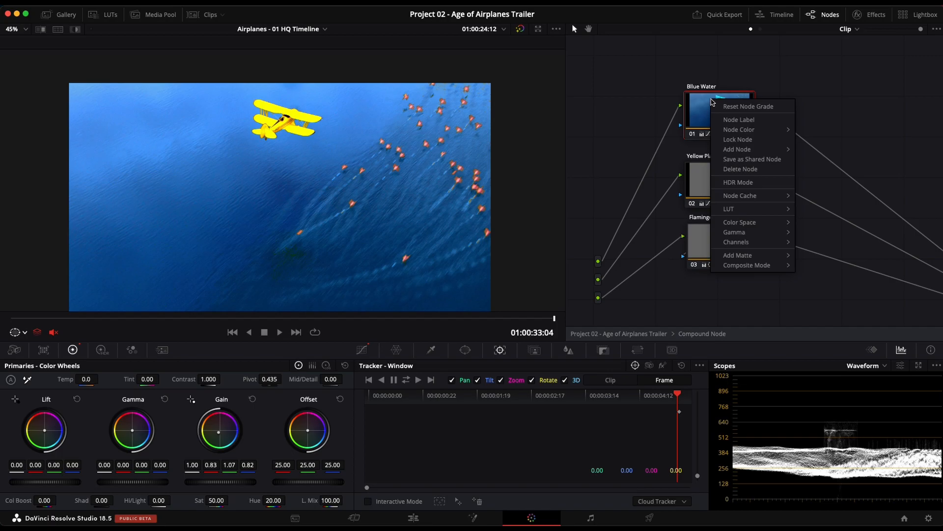
click(783, 94)
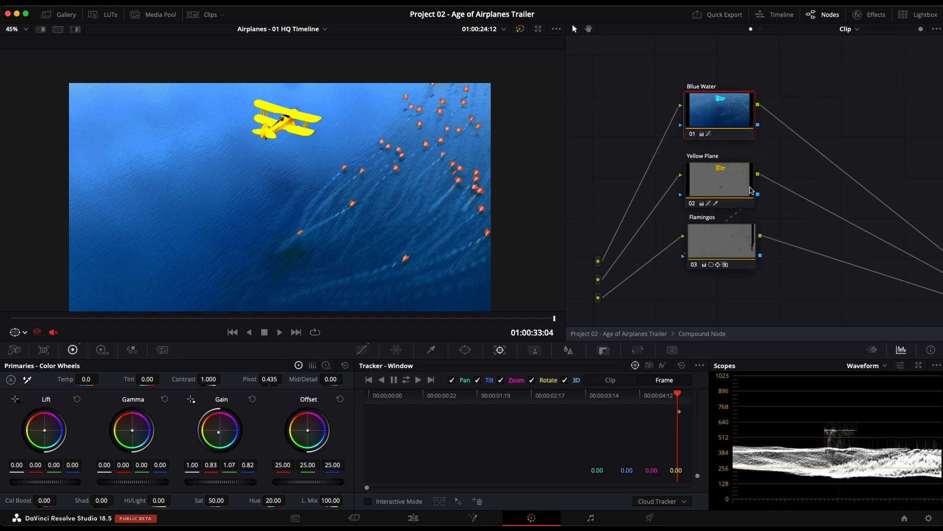
click(646, 333)
- Decompose the compound node back into its separate nodes
click(707, 198)
right_click(707, 199)
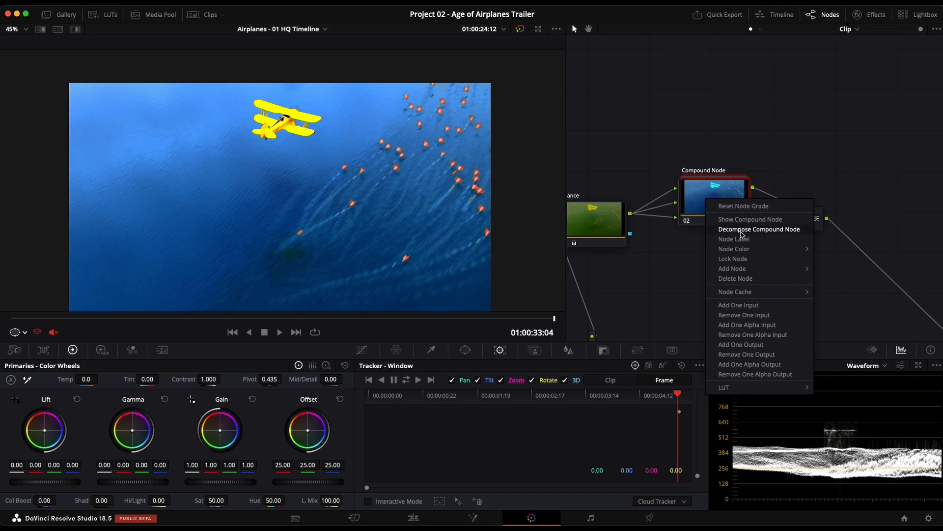
click(779, 230)
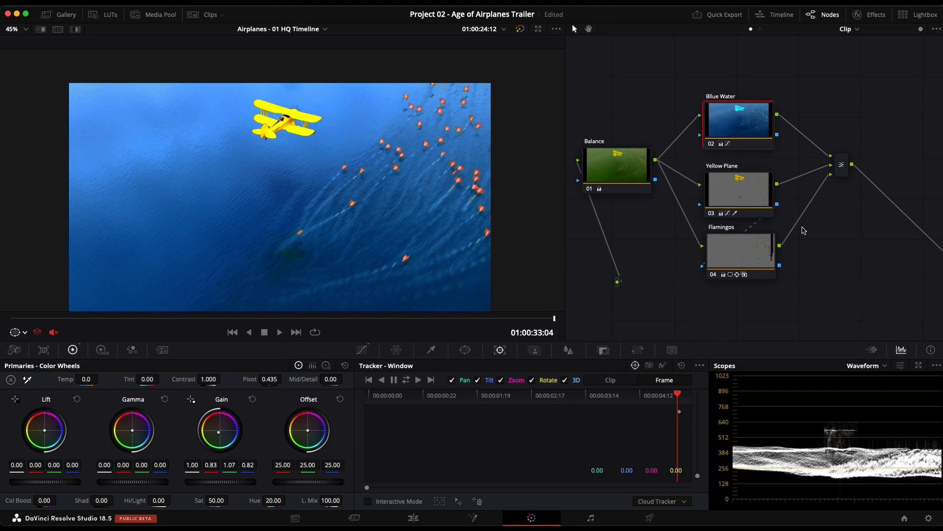
- Group the Blue Water, Yellow Plane and Flamingos nodes into a compound node once more and decompose it again
drag(696, 61, 755, 275)
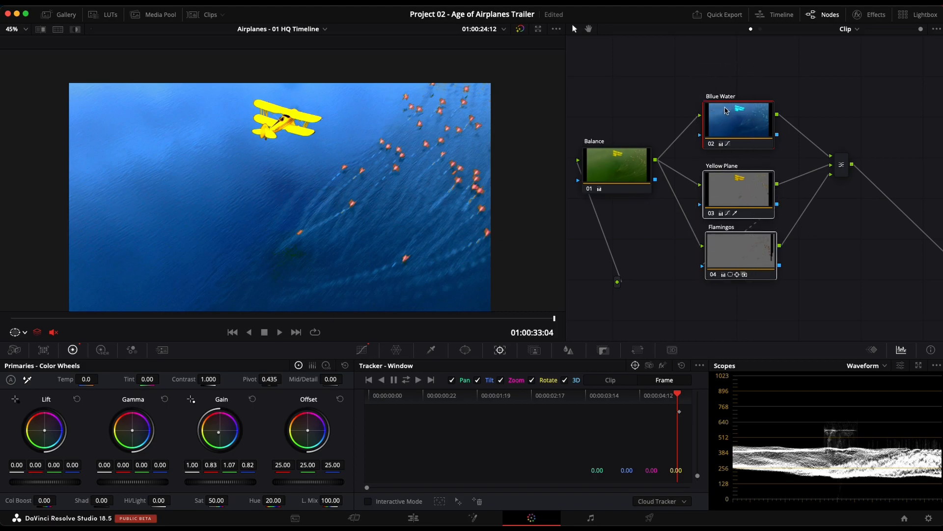
mouse_move(728, 110)
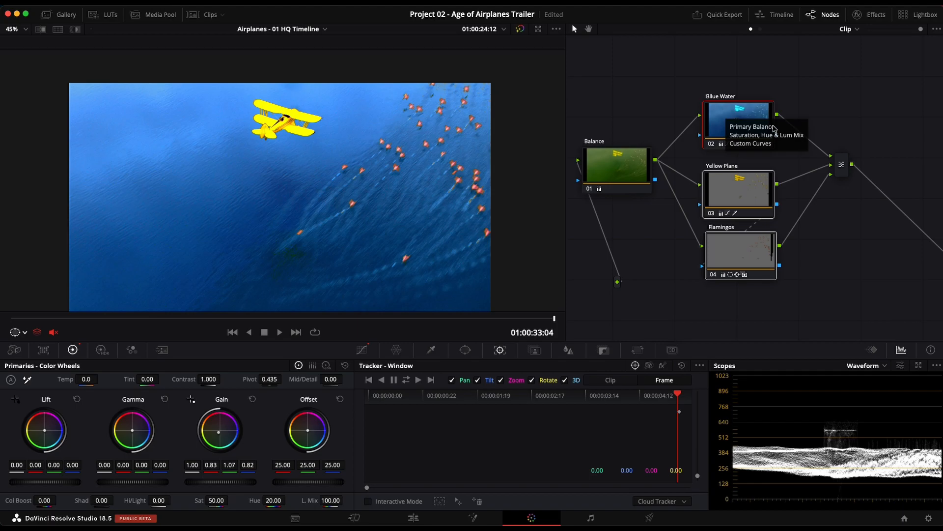
right_click(730, 110)
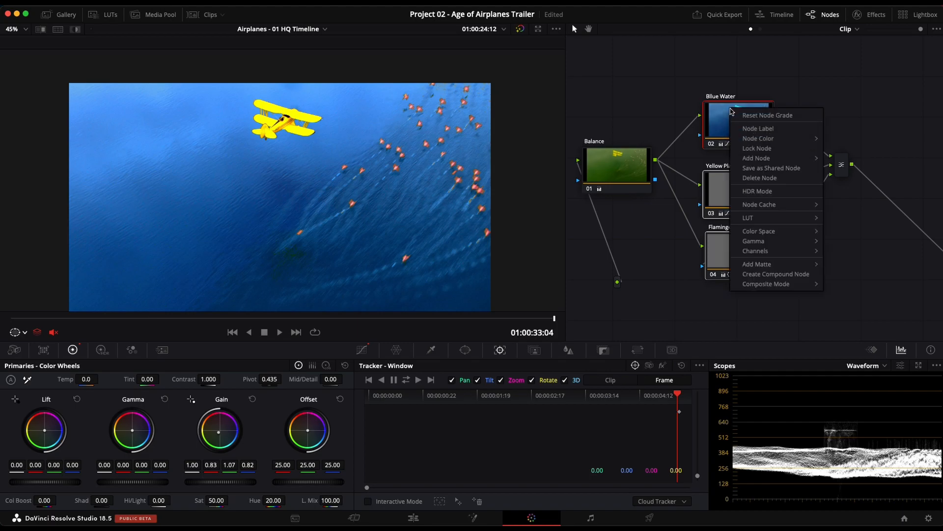
click(804, 276)
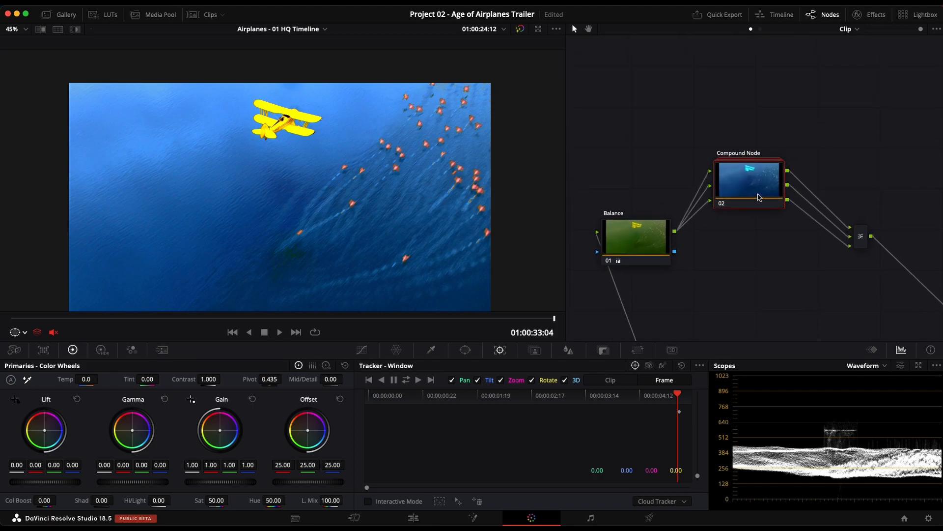
right_click(741, 169)
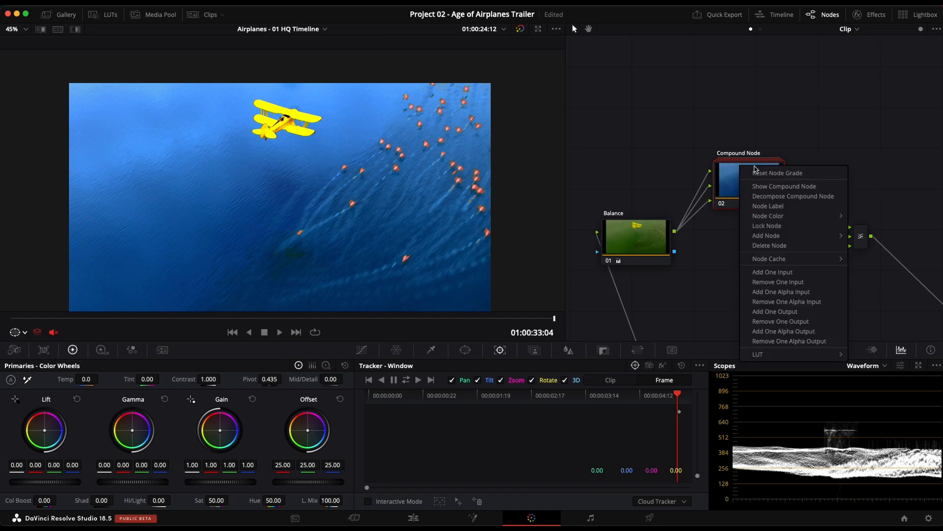
click(798, 189)
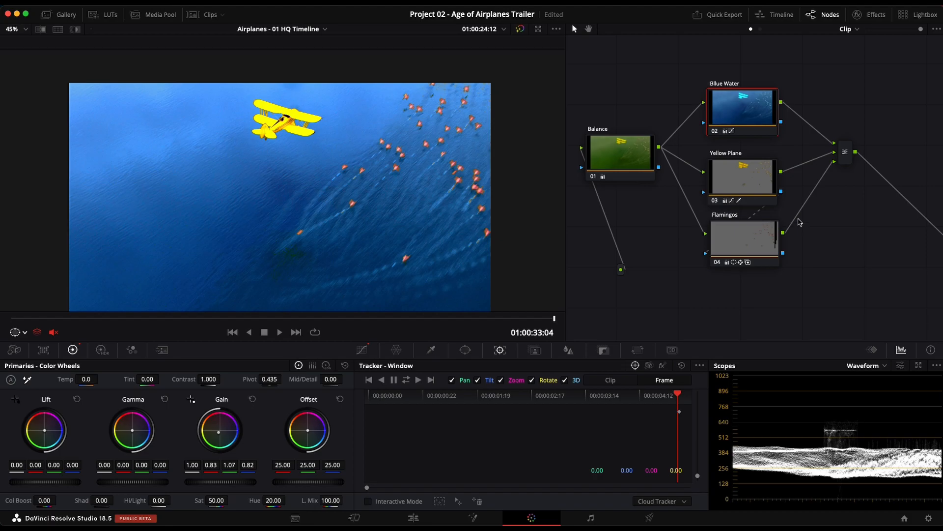
- Hide the thumbnails in the node graph and show them again
click(935, 30)
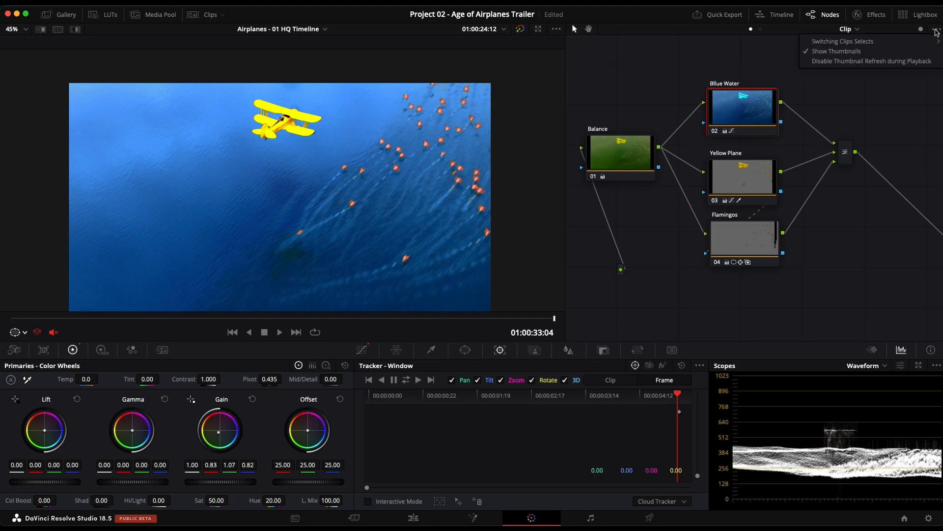
click(833, 52)
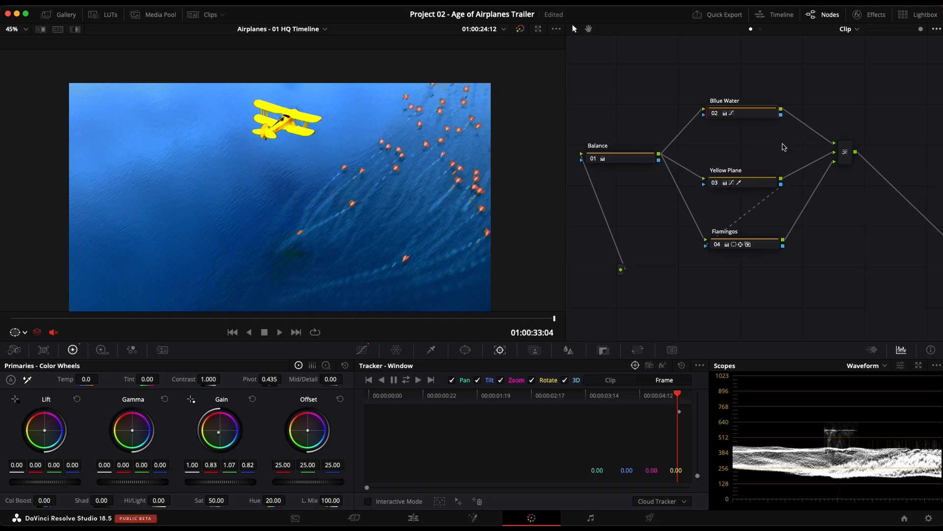
click(936, 29)
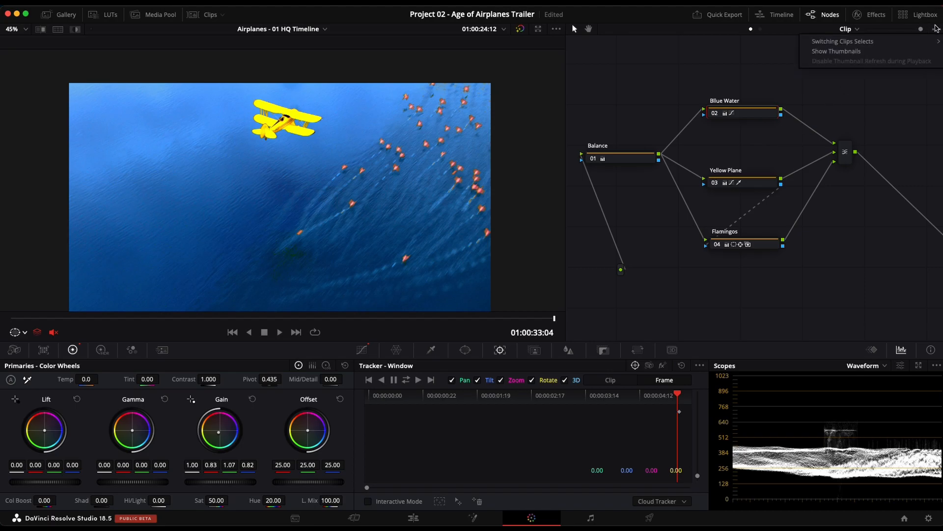
click(937, 29)
click(937, 29)
click(853, 52)
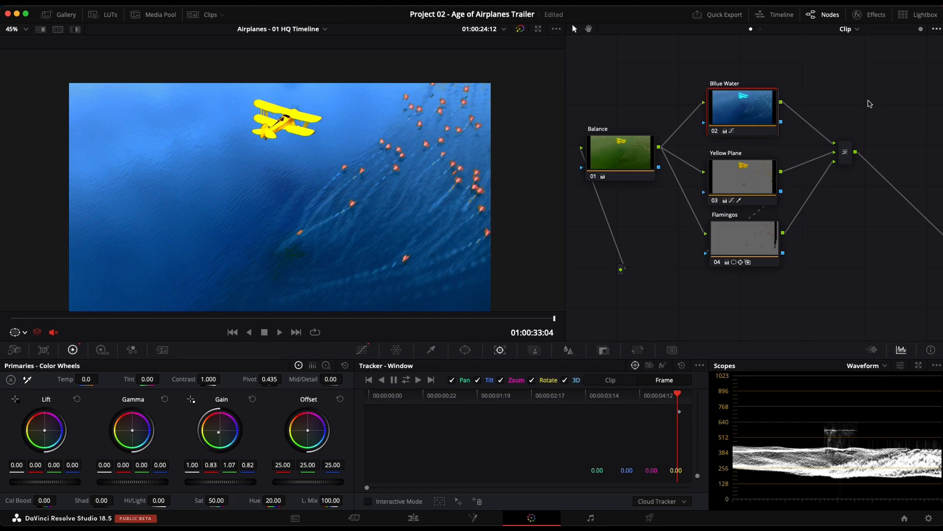
- Save the project
key(super+s)
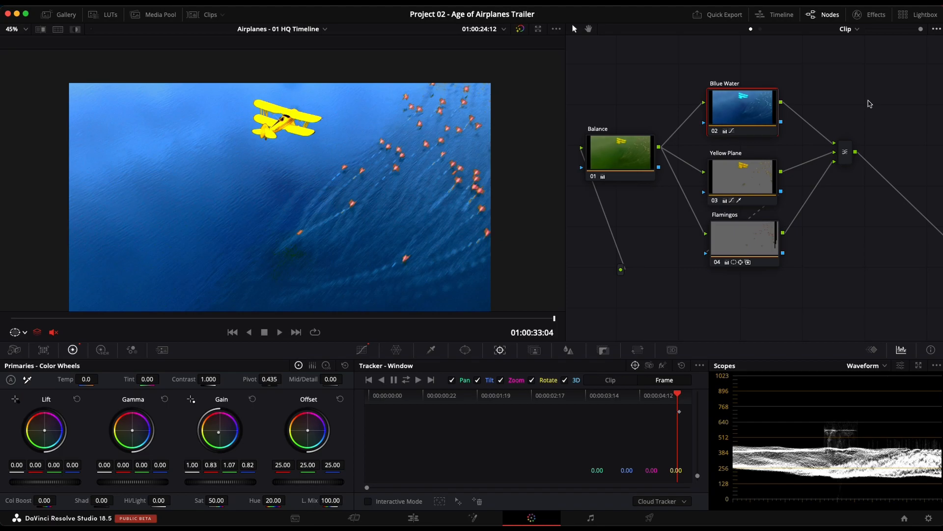